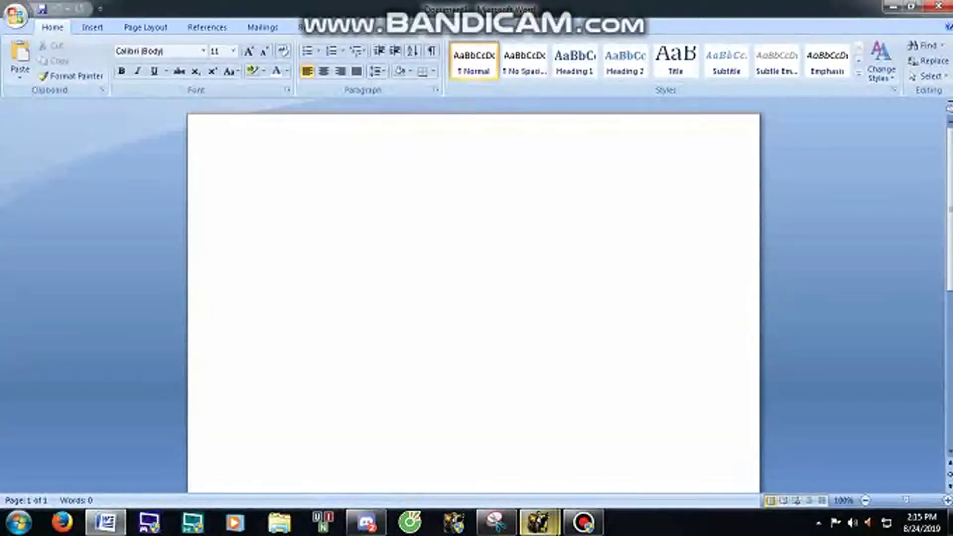
# Step: Capture the Truy Kich lobby channel list and paste it onto the blank Word page
pyautogui.click(461, 441)
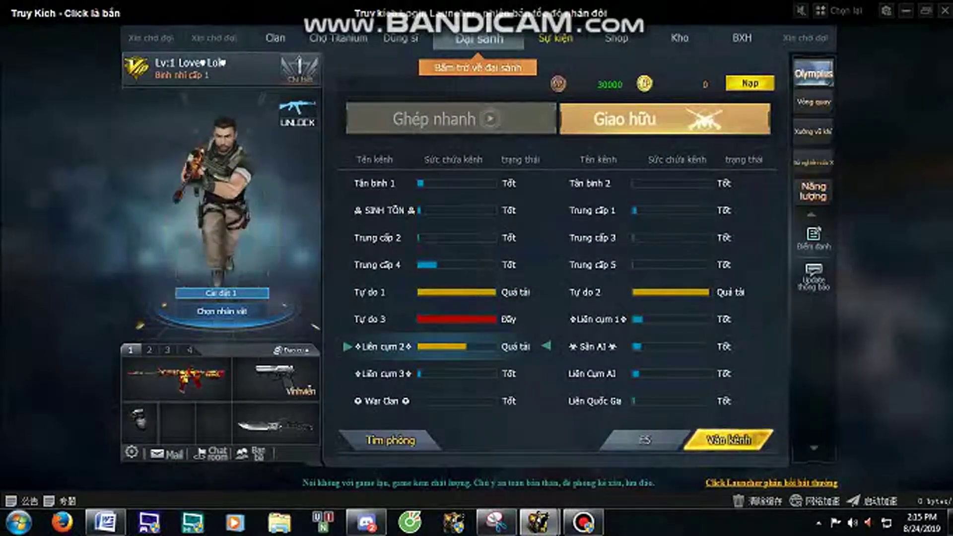
pyautogui.click(106, 521)
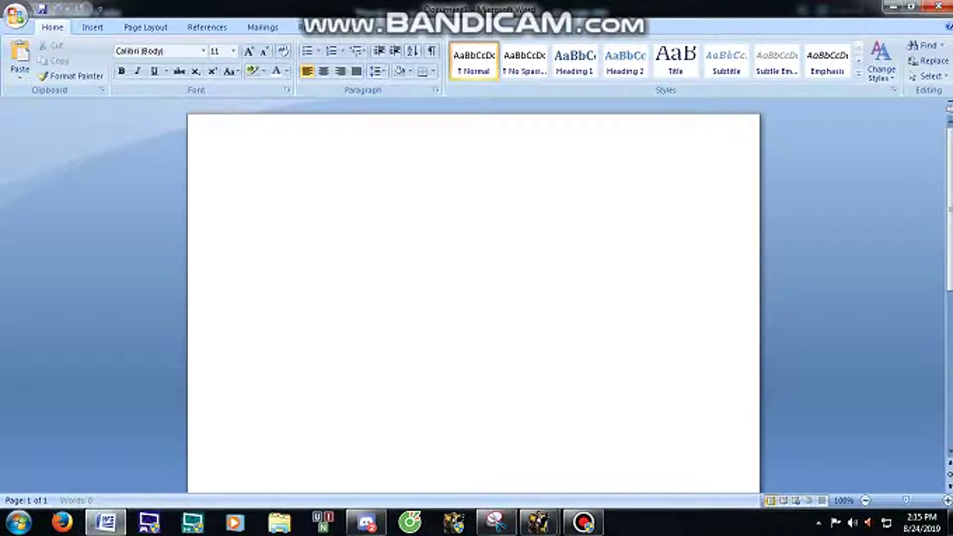
pyautogui.hotkey('ctrl', 'v')
# Step: Move the lobby screenshot higher and give it Square text wrapping
pyautogui.click(475, 207)
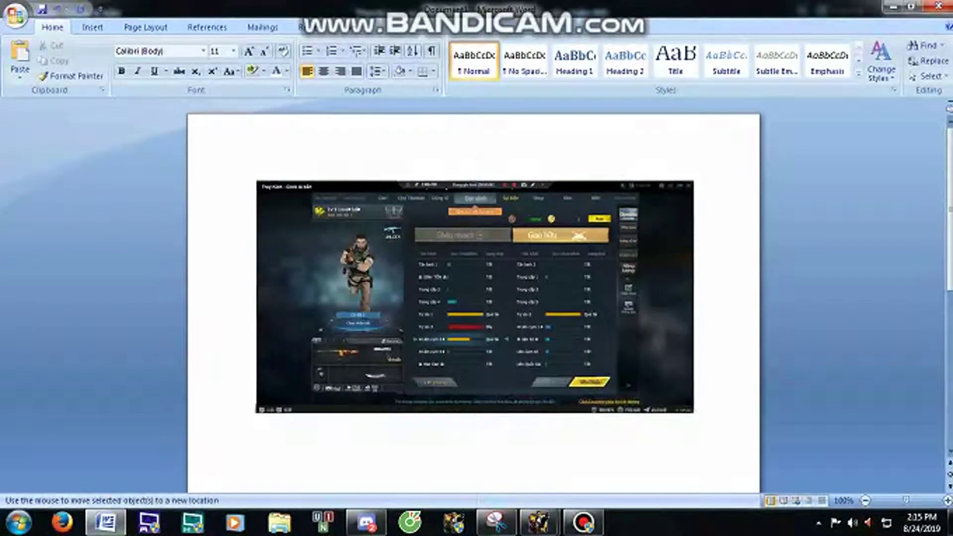
pyautogui.moveTo(475, 208); pyautogui.dragTo(475, 186)
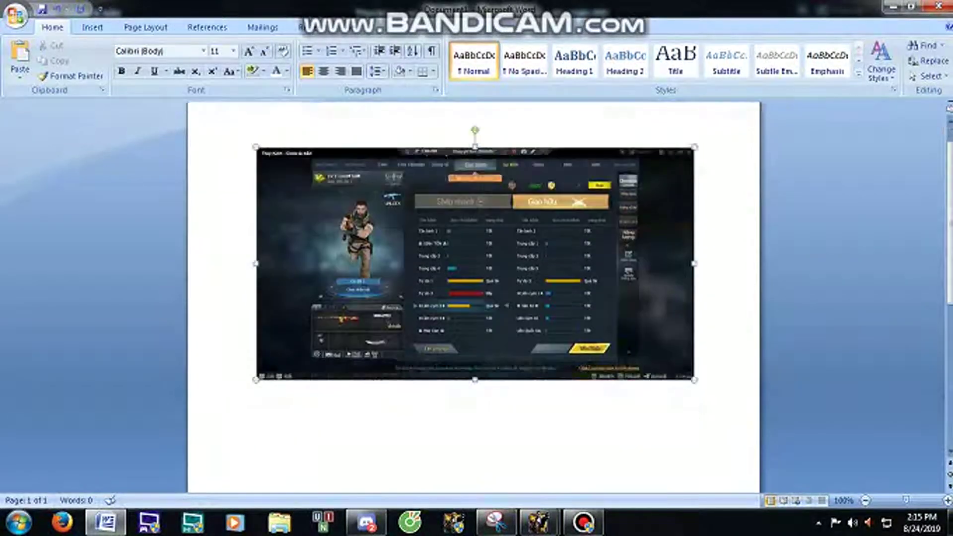
pyautogui.rightClick(545, 267)
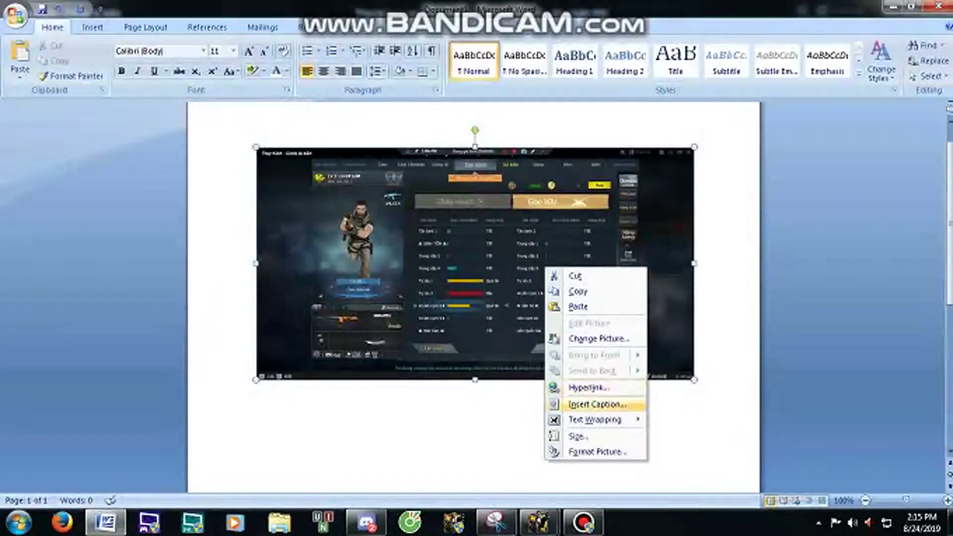
pyautogui.moveTo(594, 418)
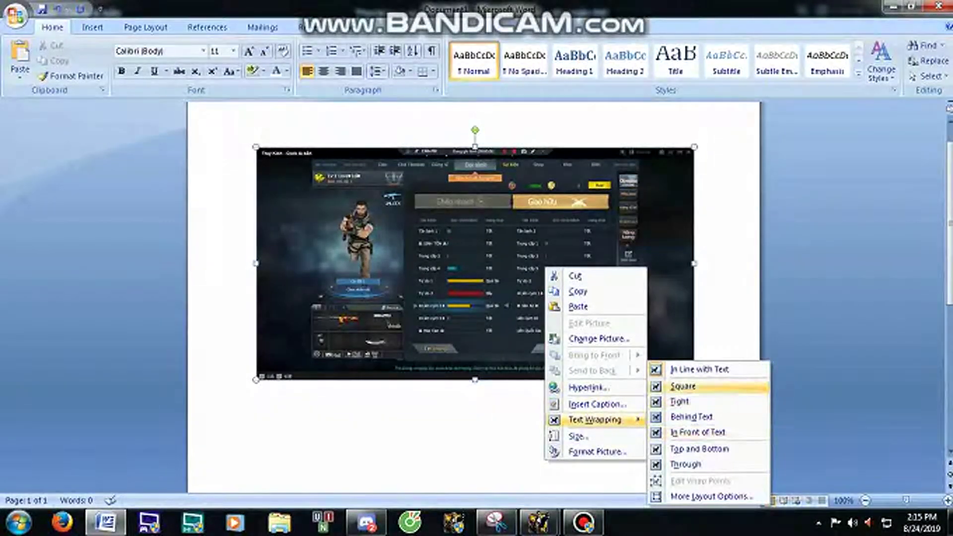
pyautogui.click(682, 386)
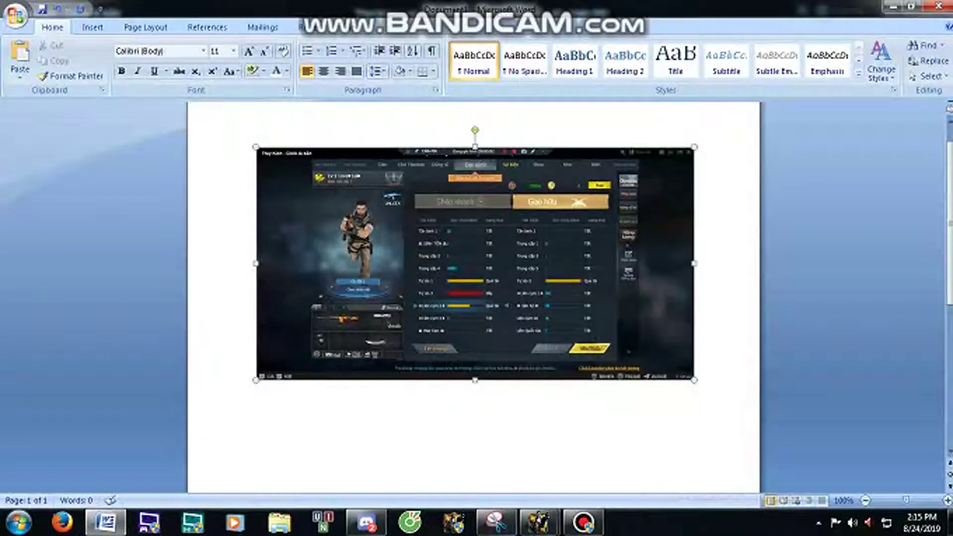
# Step: Drag the screenshot around the page, then push it off the first page
pyautogui.moveTo(475, 263); pyautogui.dragTo(495, 366)
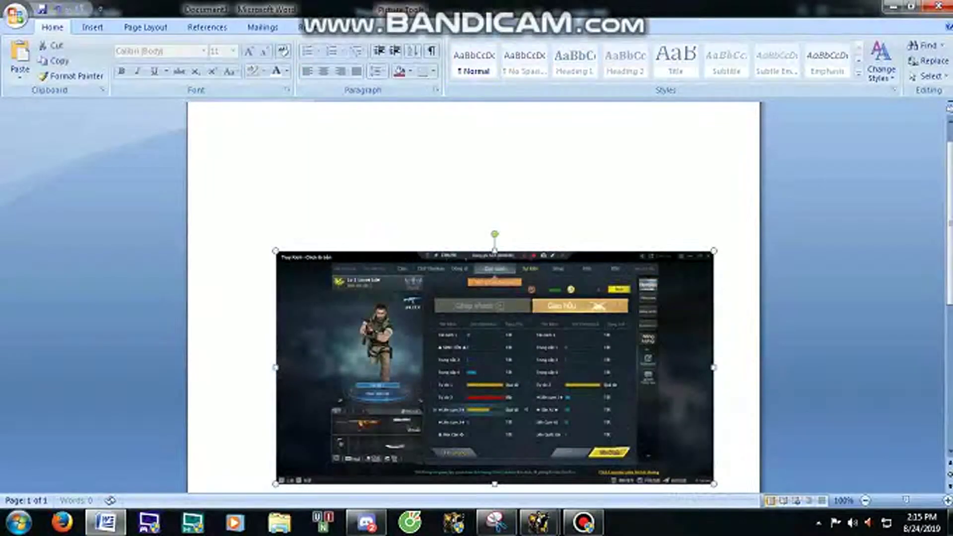
pyautogui.moveTo(494, 367)
pyautogui.mouseDown()
pyautogui.moveTo(495, 268)
pyautogui.moveTo(507, 276)
pyautogui.moveTo(516, 384)
pyautogui.mouseUp()
pyautogui.press('Return')
pyautogui.press('Return')
pyautogui.press('Return')
pyautogui.press('Return')
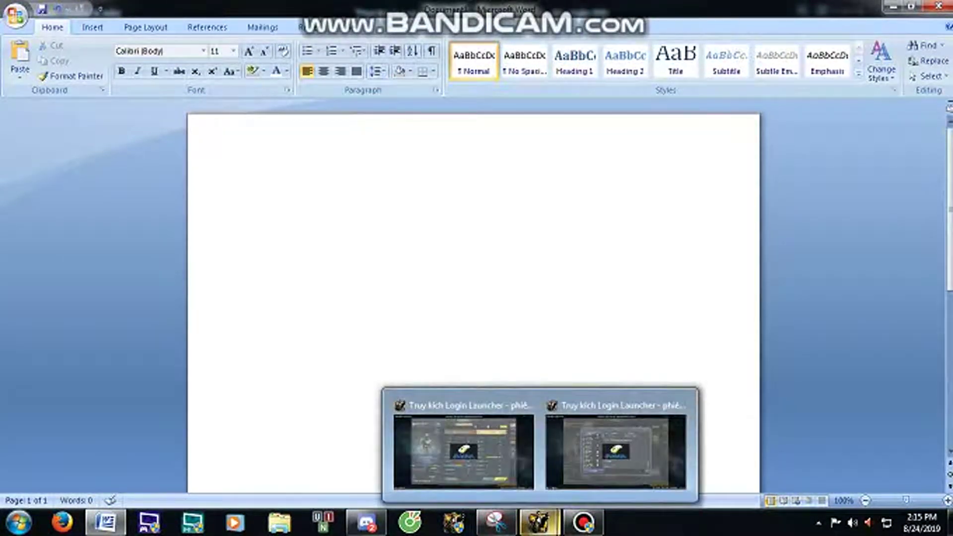
# Step: Check the other Truy Kich window's channel list and open the Kho inventory
pyautogui.click(618, 446)
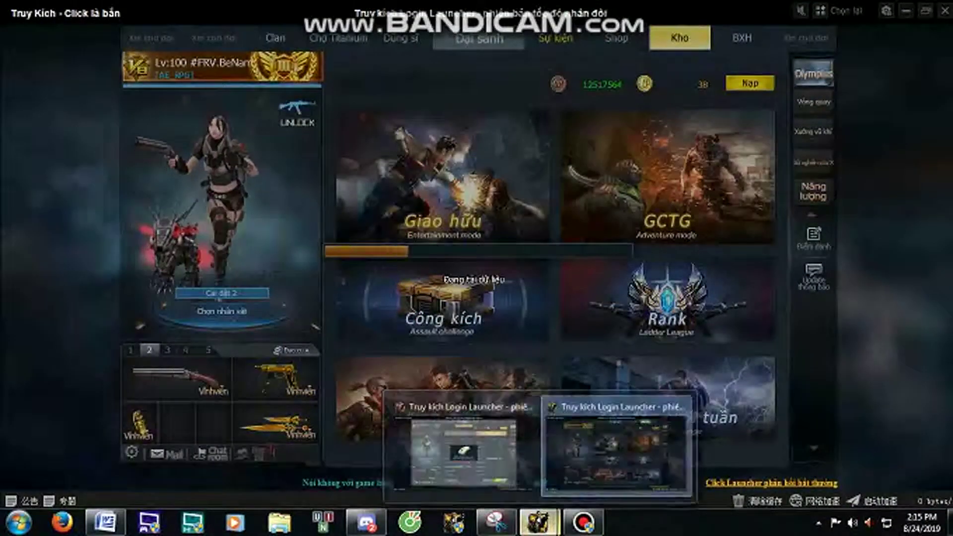
pyautogui.click(618, 446)
pyautogui.click(679, 38)
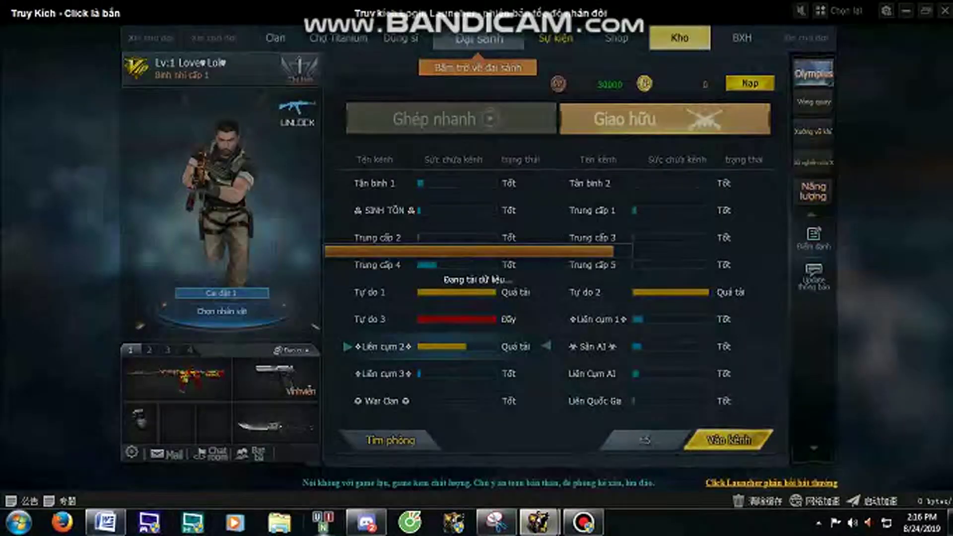
# Step: Send a message in the Discord direct conversation, then return to Word
pyautogui.click(366, 521)
pyautogui.click(24, 75)
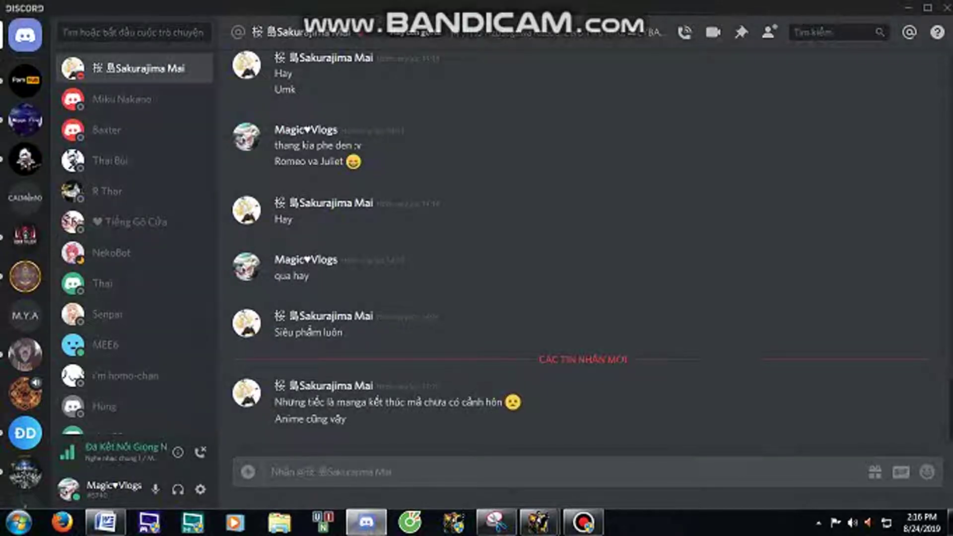
pyautogui.press('Return')
pyautogui.click(105, 521)
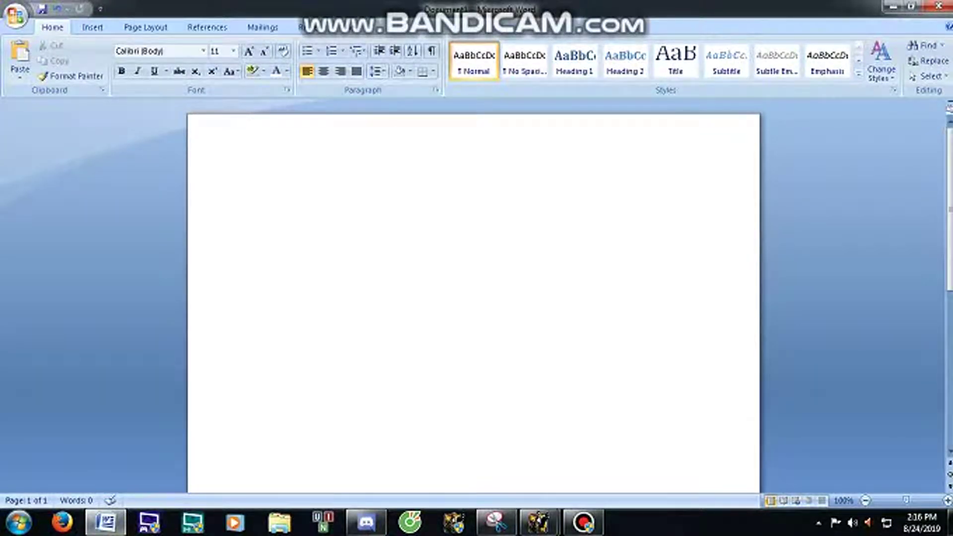
# Step: Paste the lobby screenshot, cut it back out, and bring Truy Kich forward
pyautogui.hotkey('ctrl', 'v')
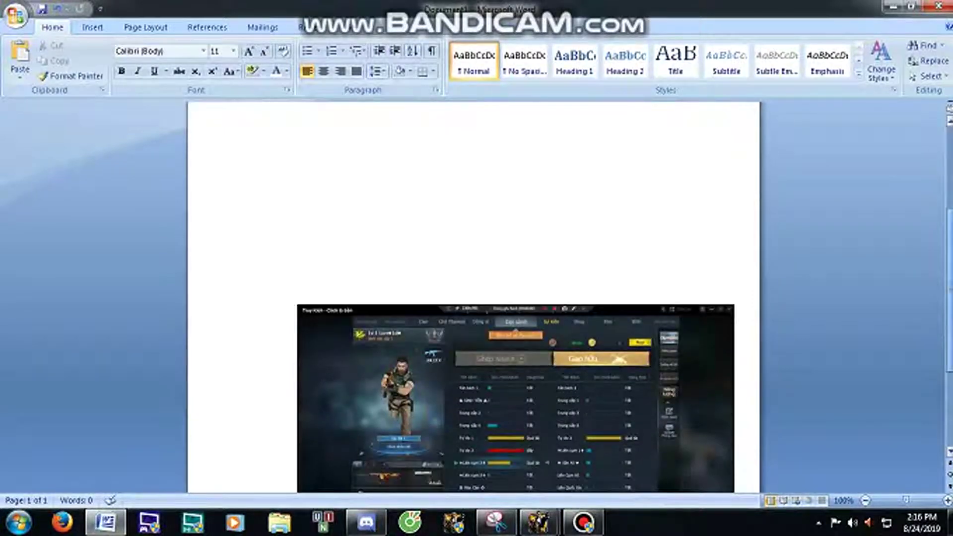
pyautogui.rightClick(582, 334)
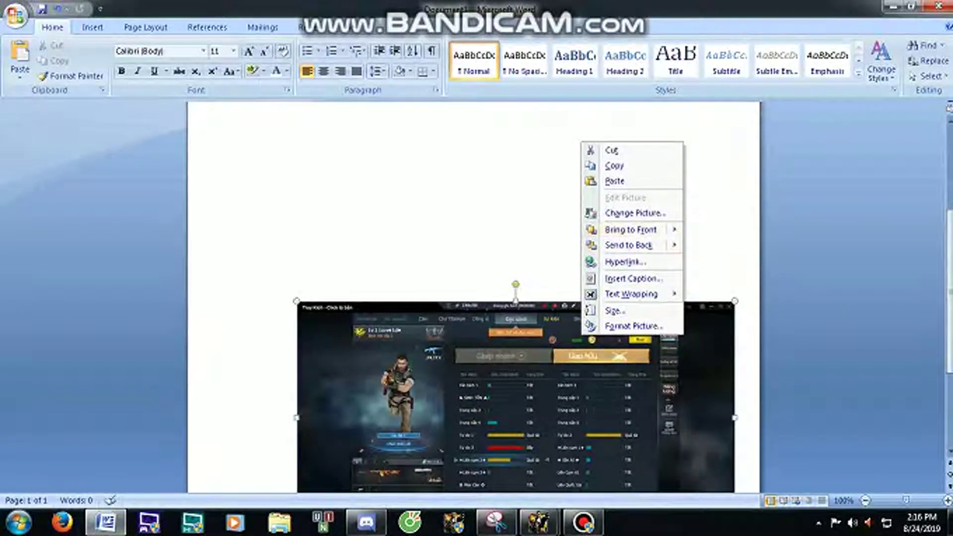
pyautogui.click(611, 150)
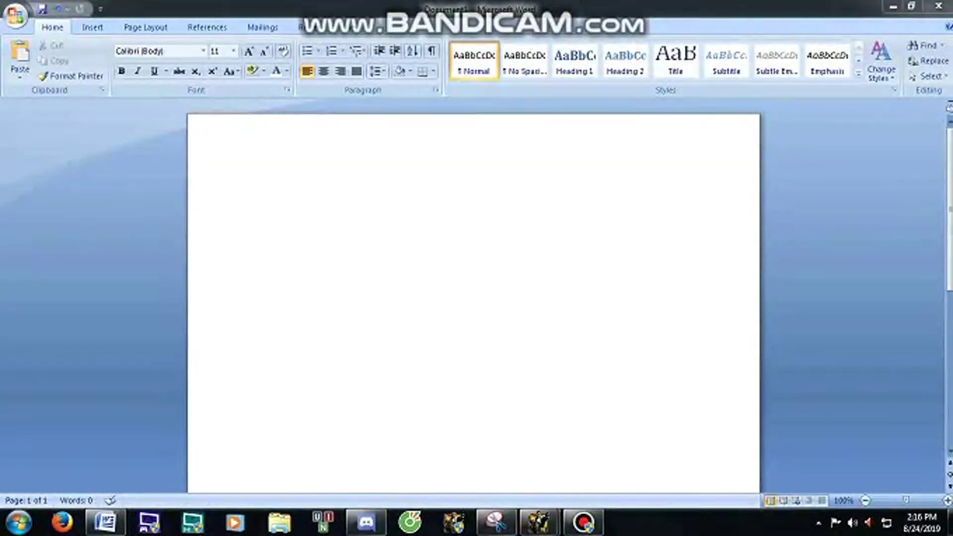
pyautogui.click(605, 437)
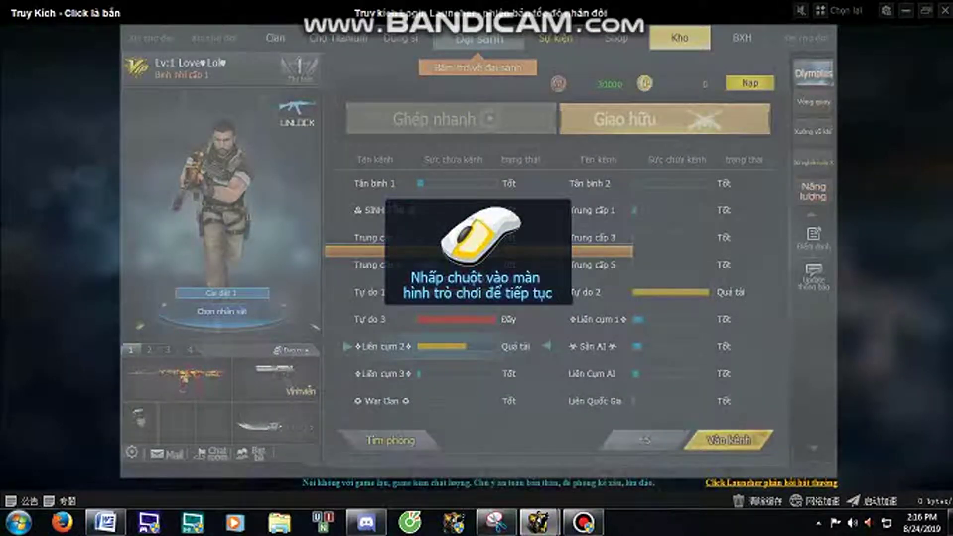
# Step: Open Kho > Vũ khí in Truy Kich and paste that inventory screenshot into Word
pyautogui.click(679, 37)
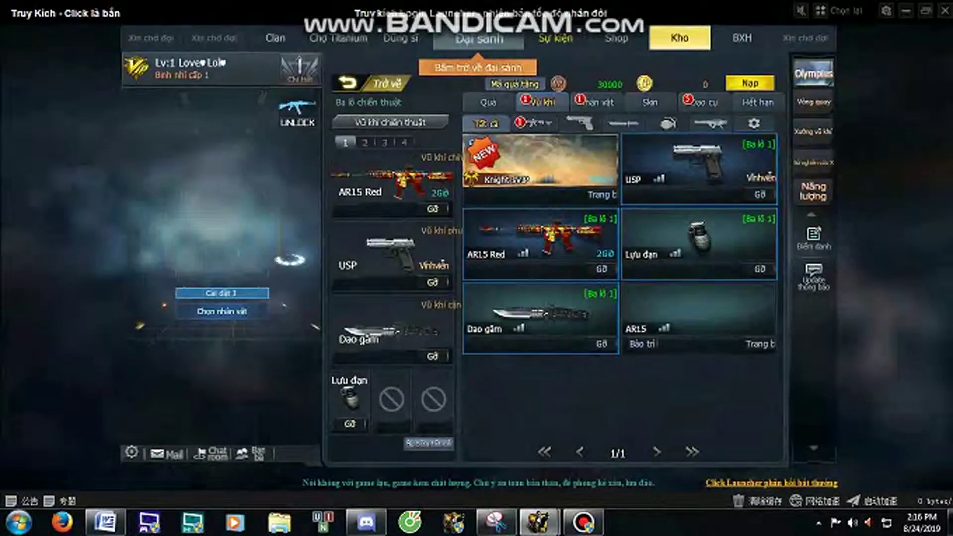
pyautogui.click(538, 102)
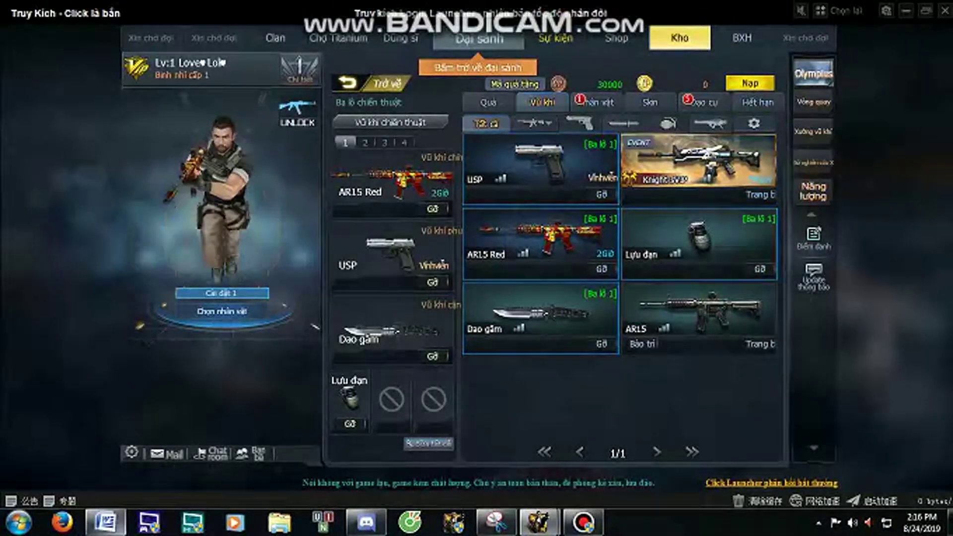
pyautogui.click(105, 521)
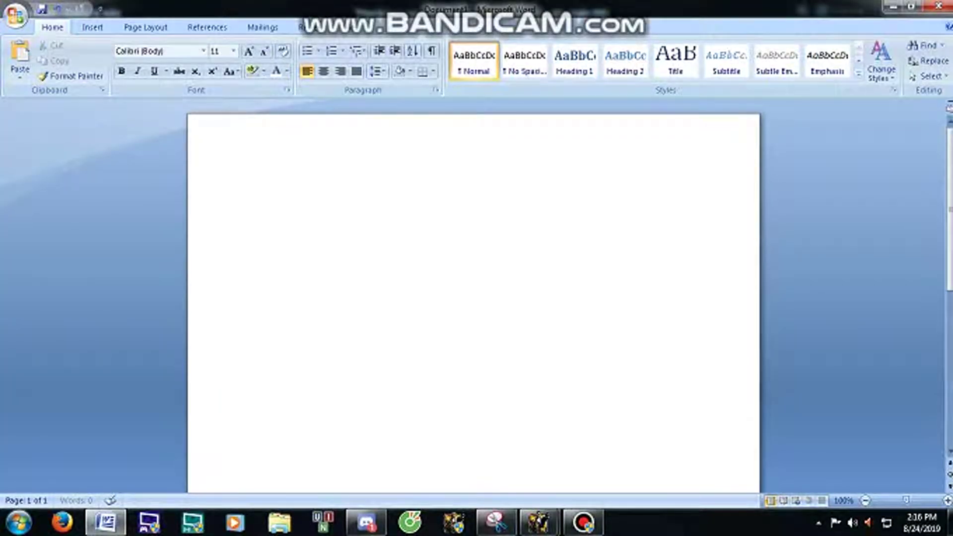
pyautogui.hotkey('ctrl', 'v')
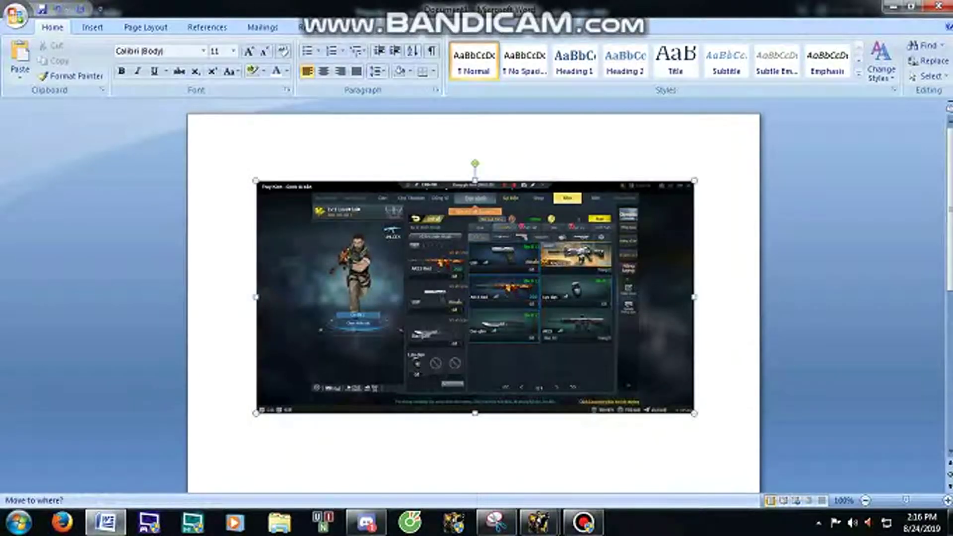
# Step: Give the inventory screenshot Square text wrapping and drag it into position
pyautogui.rightClick(466, 184)
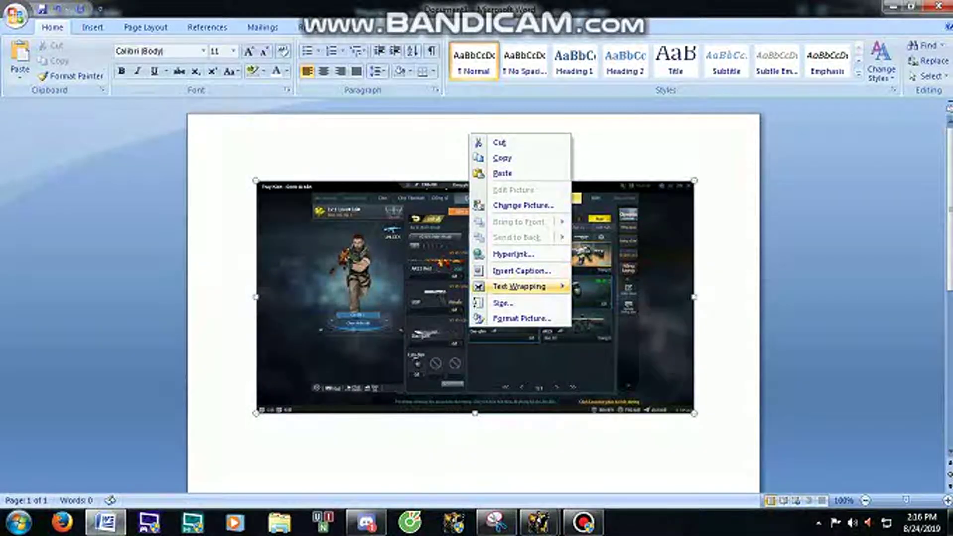
pyautogui.moveTo(519, 285)
pyautogui.click(604, 302)
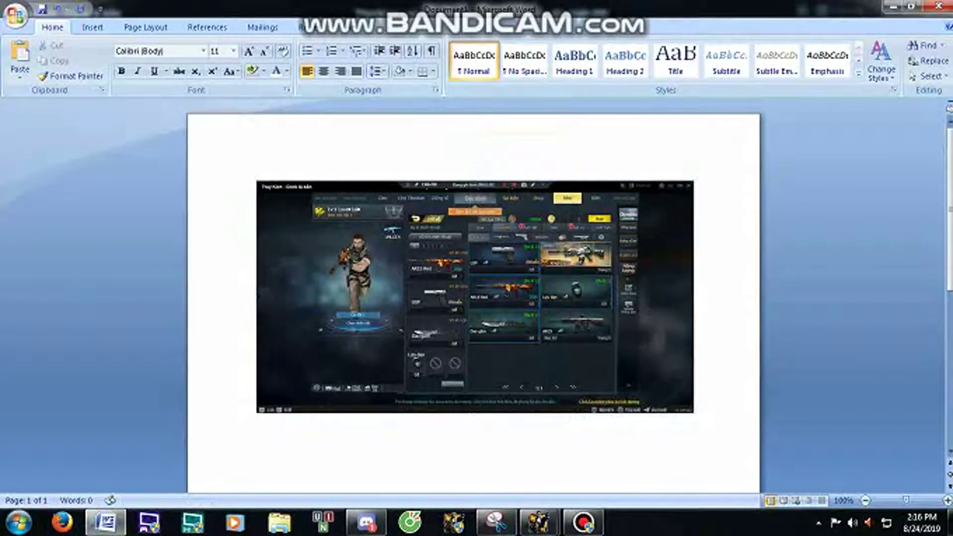
pyautogui.moveTo(475, 297)
pyautogui.mouseDown()
pyautogui.moveTo(443, 285)
pyautogui.moveTo(478, 333)
pyautogui.mouseUp()
# Step: Push the picture down, select all and delete it, then return to Truy Kich
pyautogui.press('Return')
pyautogui.press('Return')
pyautogui.press('Return')
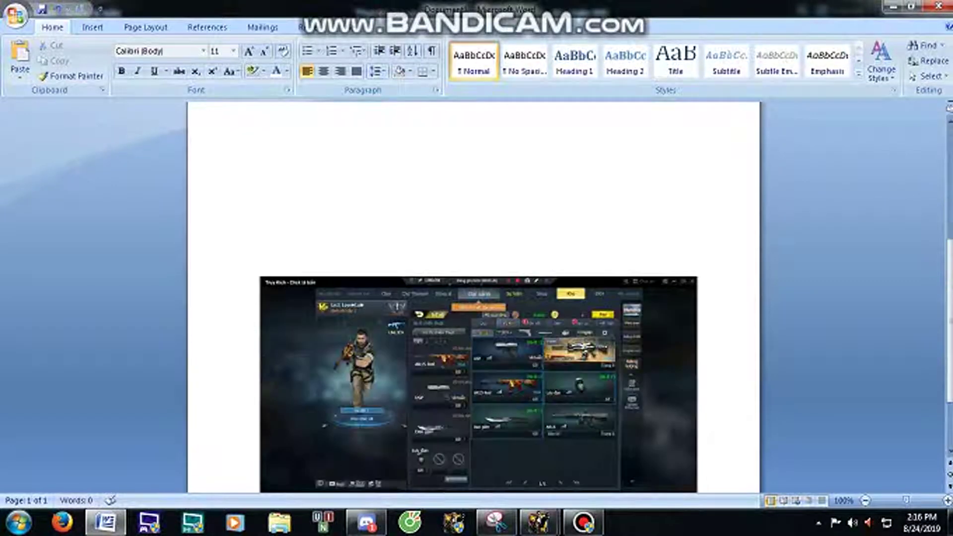
pyautogui.press('Return')
pyautogui.press('Return')
pyautogui.press('Return')
pyautogui.hotkey('ctrl', 'a')
pyautogui.press('Delete')
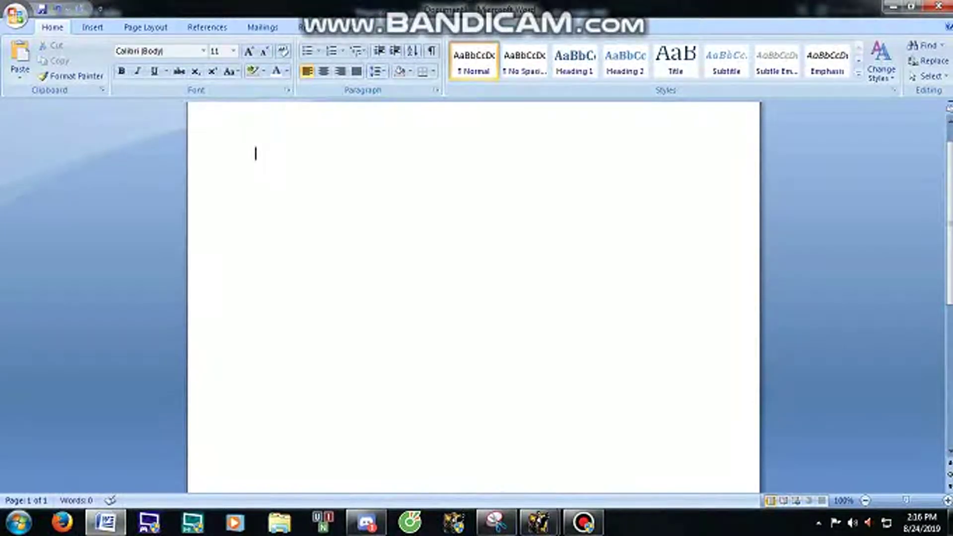
pyautogui.click(460, 442)
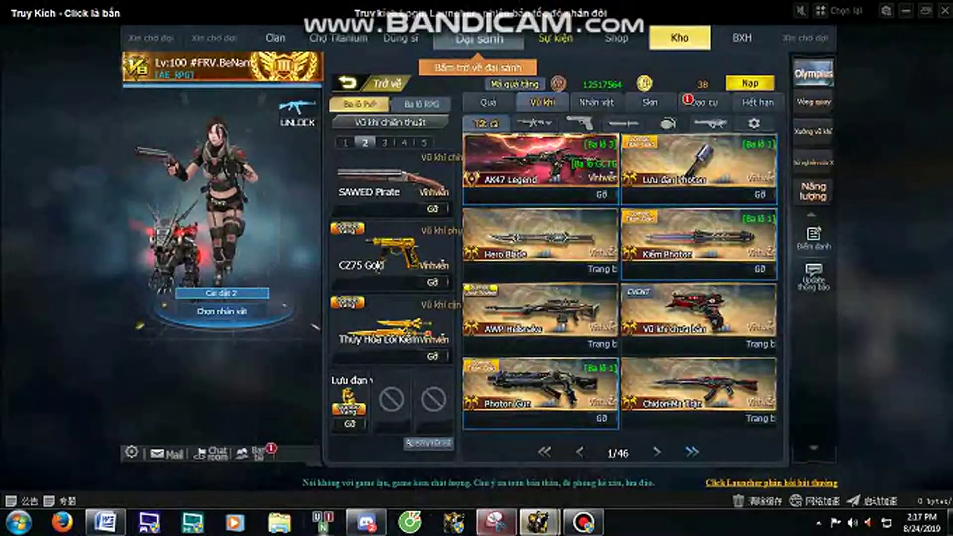
# Step: Paste the inventory screenshot into Word twice
pyautogui.click(105, 521)
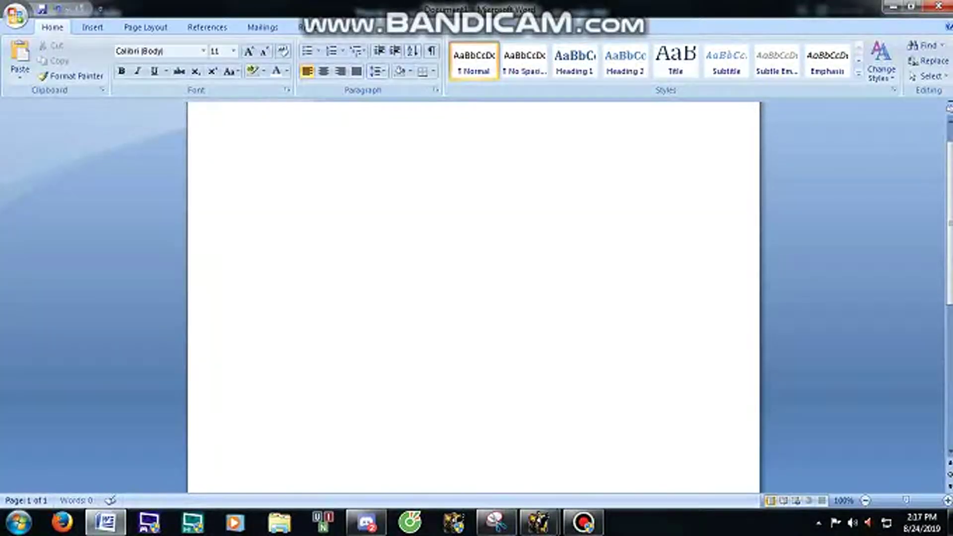
pyautogui.hotkey('ctrl', 'v')
pyautogui.press('Return')
pyautogui.press('Return')
pyautogui.press('Return')
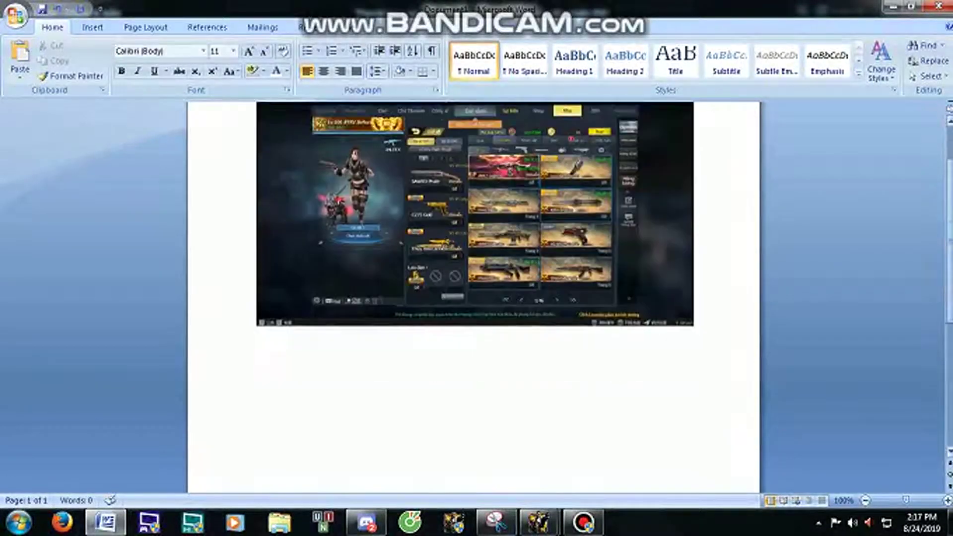
pyautogui.hotkey('ctrl', 'v')
pyautogui.scroll(5, 476, 248)
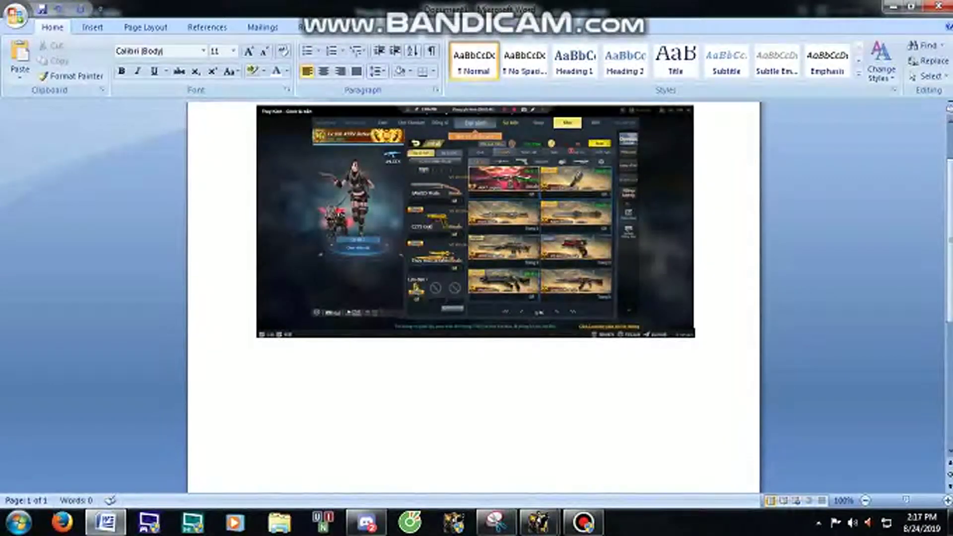
# Step: Start a new Snipping Tool snip and cancel it
pyautogui.click(495, 521)
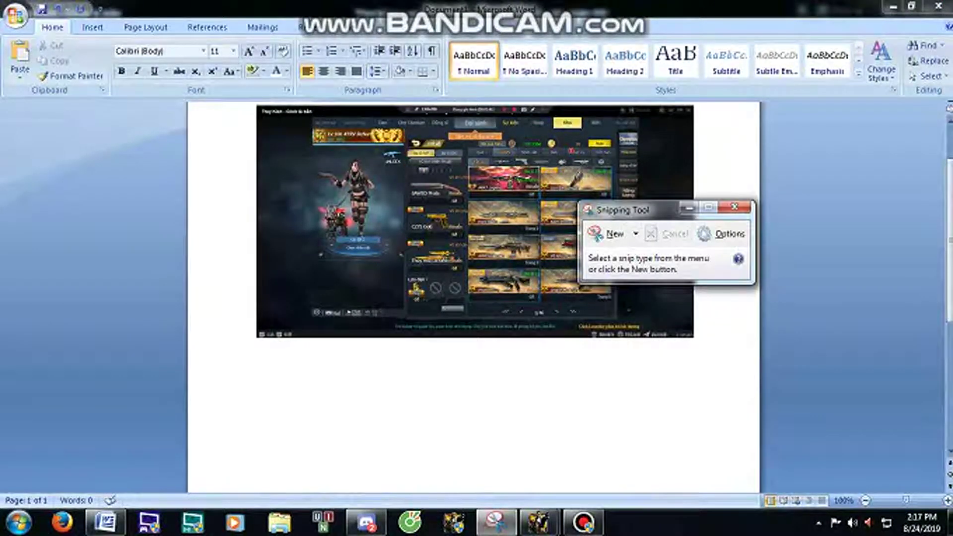
pyautogui.click(610, 233)
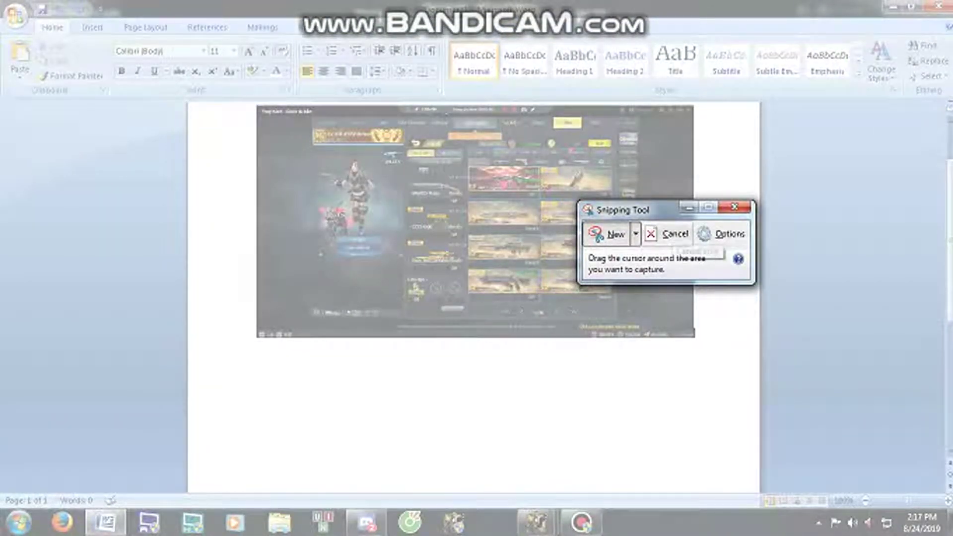
pyautogui.click(670, 234)
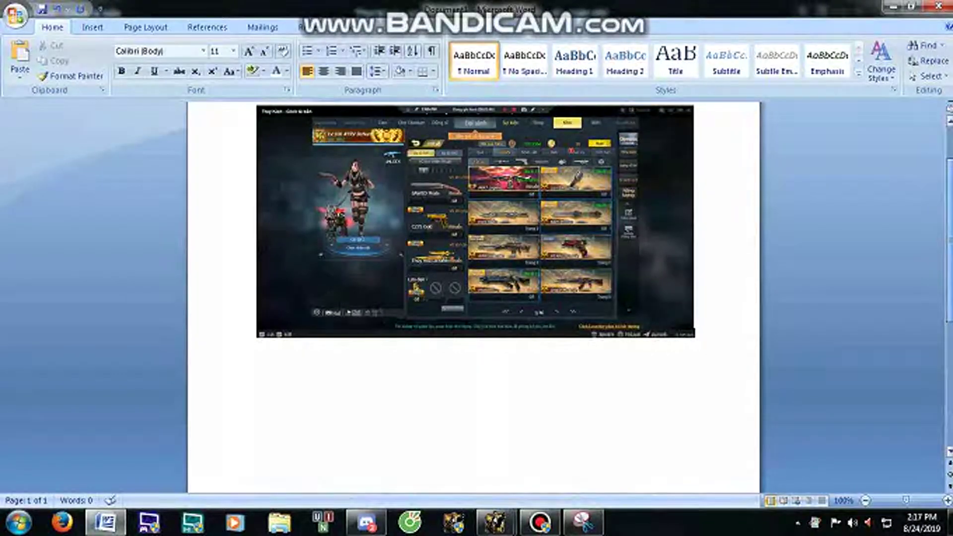
# Step: Cut both pasted screenshots out of the page, leaving it blank
pyautogui.scroll(-5, 474, 297)
pyautogui.scroll(-3, 474, 298)
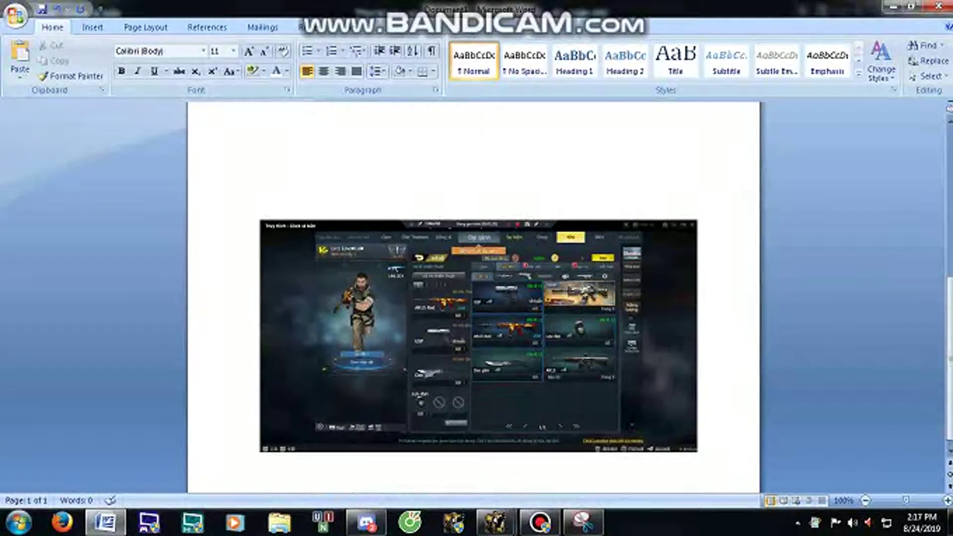
pyautogui.rightClick(602, 296)
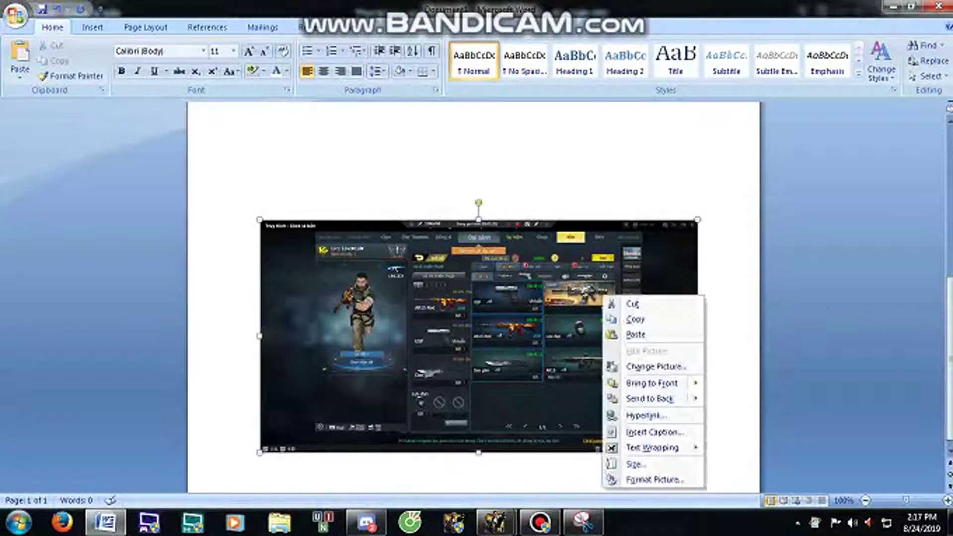
pyautogui.click(630, 304)
pyautogui.scroll(5, 536, 305)
pyautogui.rightClick(536, 305)
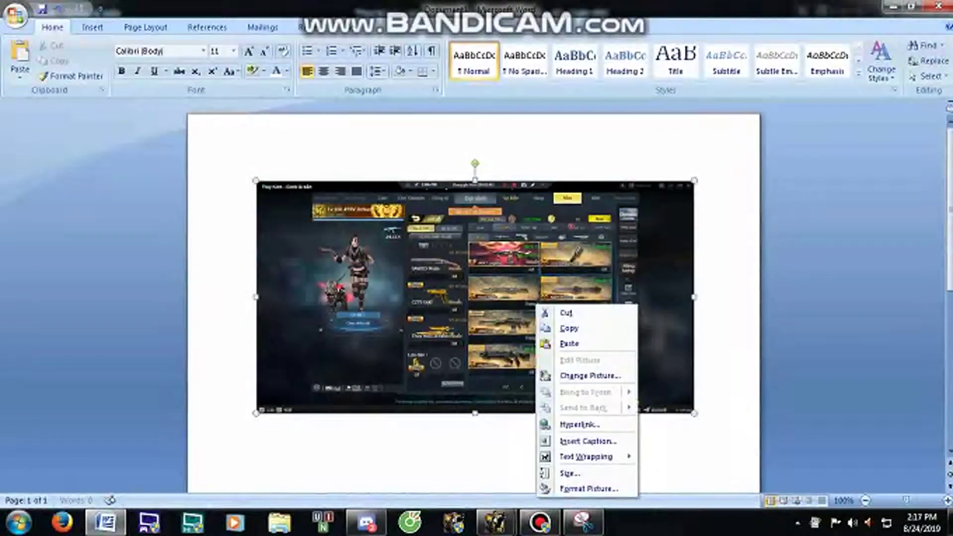
pyautogui.click(565, 313)
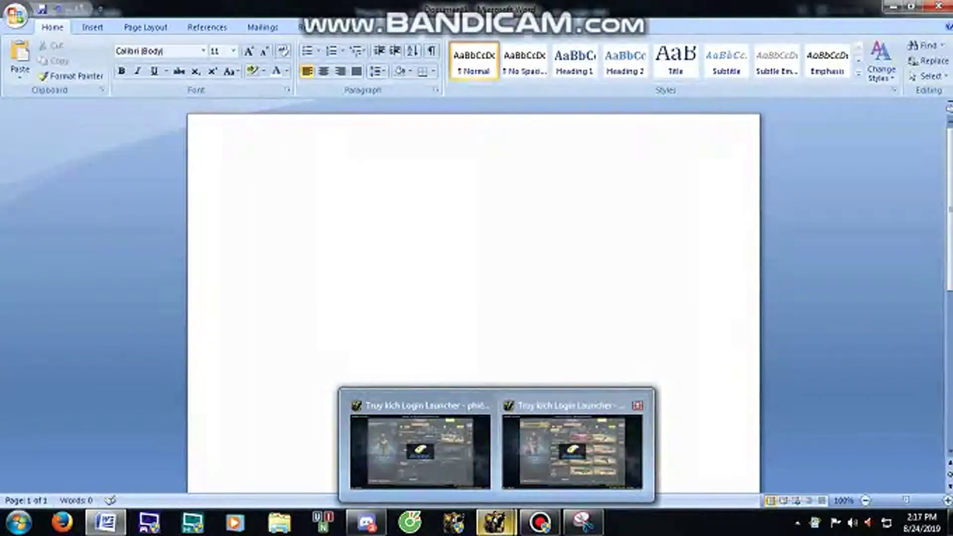
# Step: Capture the Truy Kich inventory screen and send a Discord message
pyautogui.click(536, 446)
pyautogui.click(280, 253)
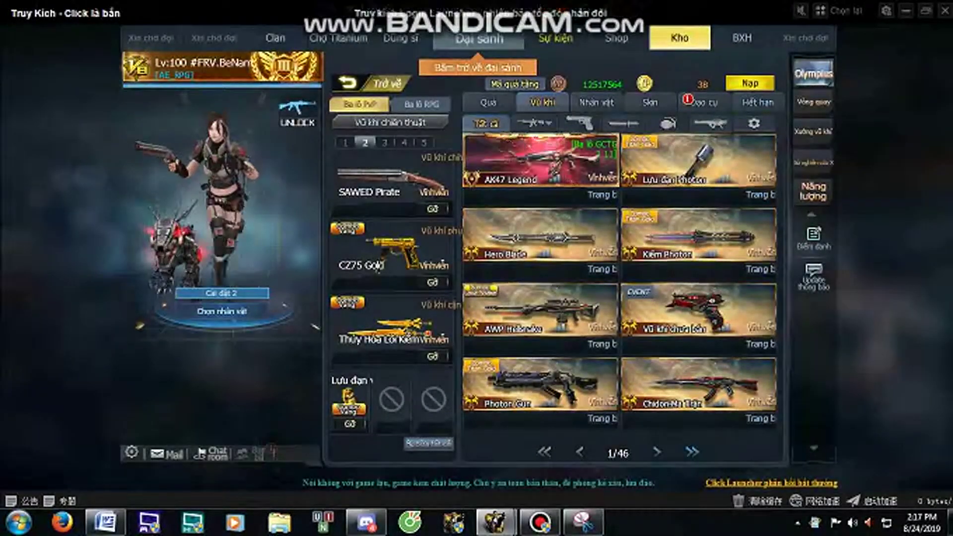
pyautogui.hotkey('alt', 'Tab')
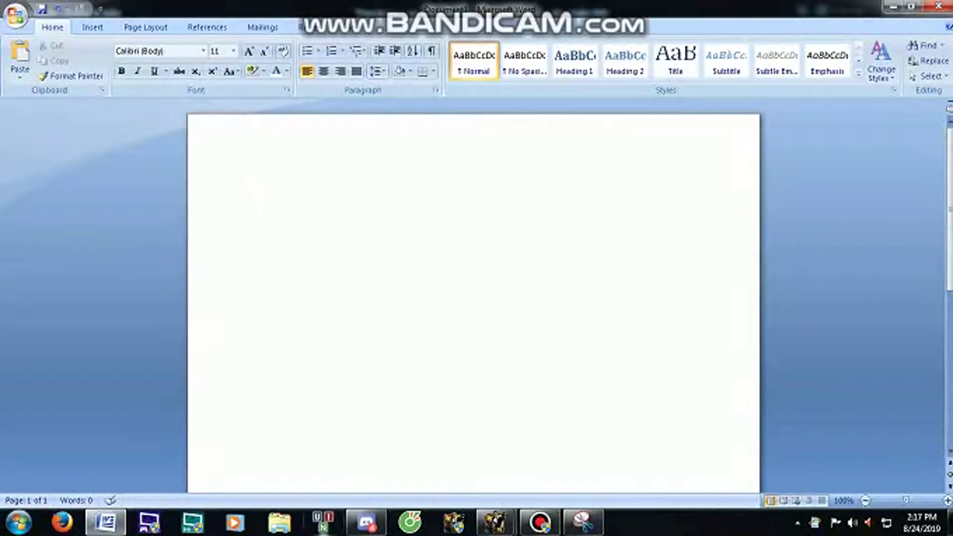
pyautogui.click(366, 522)
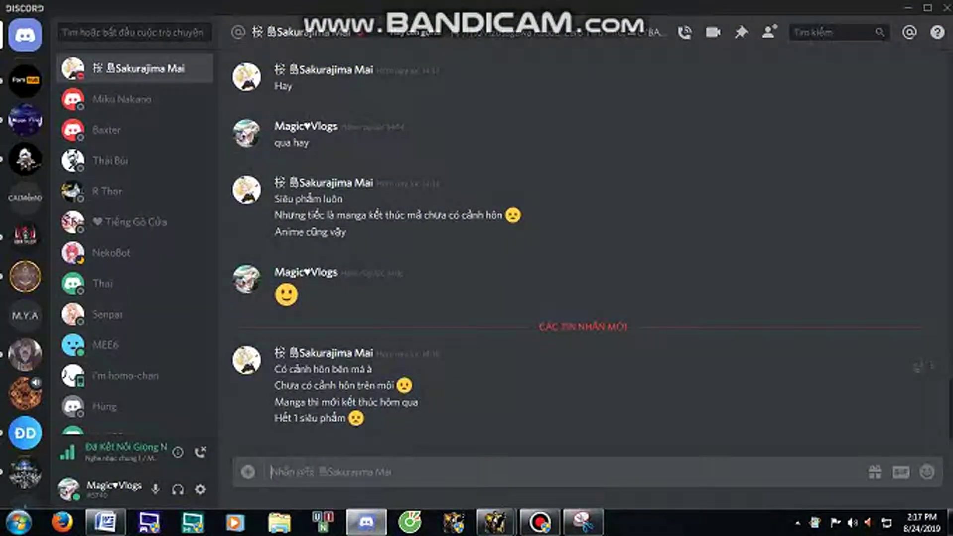
pyautogui.write(':)')
pyautogui.press('Return')
pyautogui.click(105, 522)
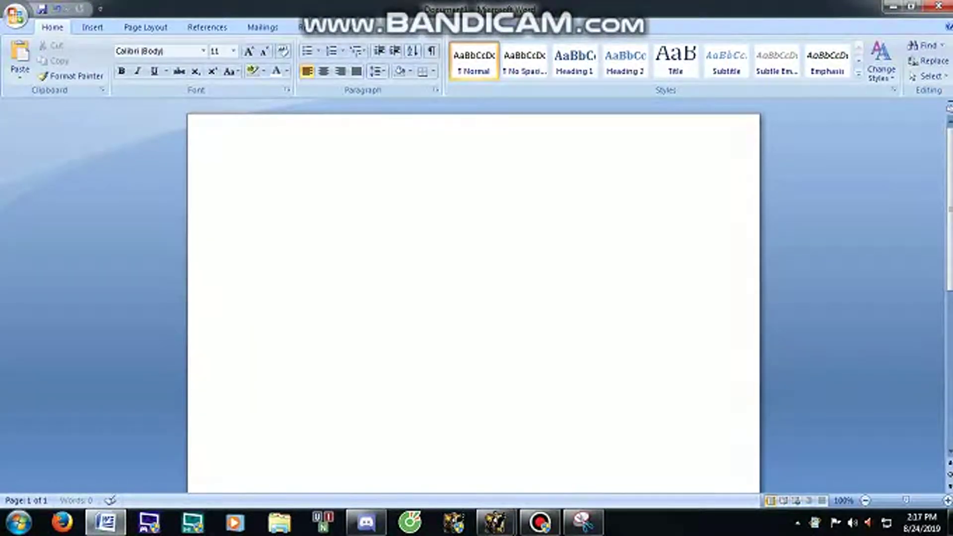
# Step: Paste the capture into Word, set Square text wrapping, and nudge it slightly
pyautogui.hotkey('ctrl', 'v')
pyautogui.rightClick(410, 184)
pyautogui.moveTo(458, 280)
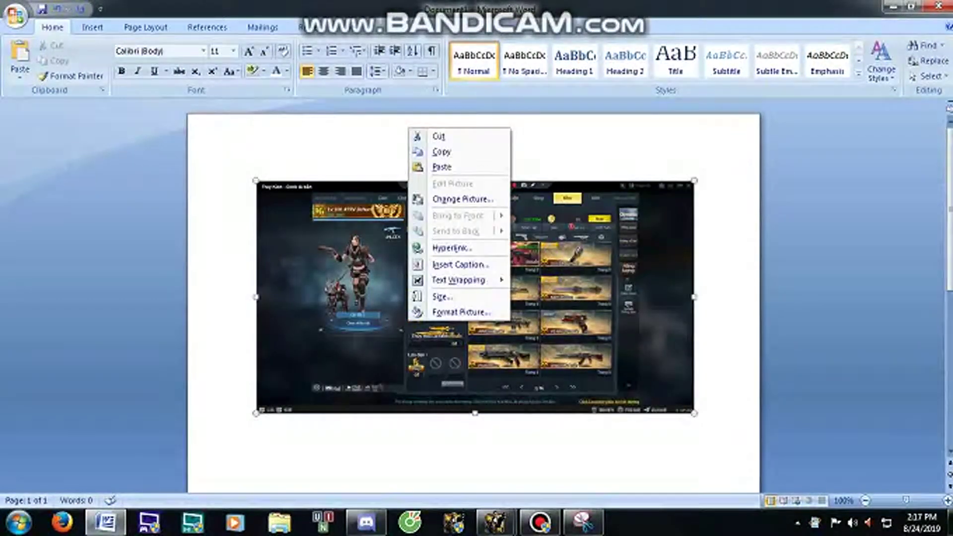
pyautogui.click(546, 297)
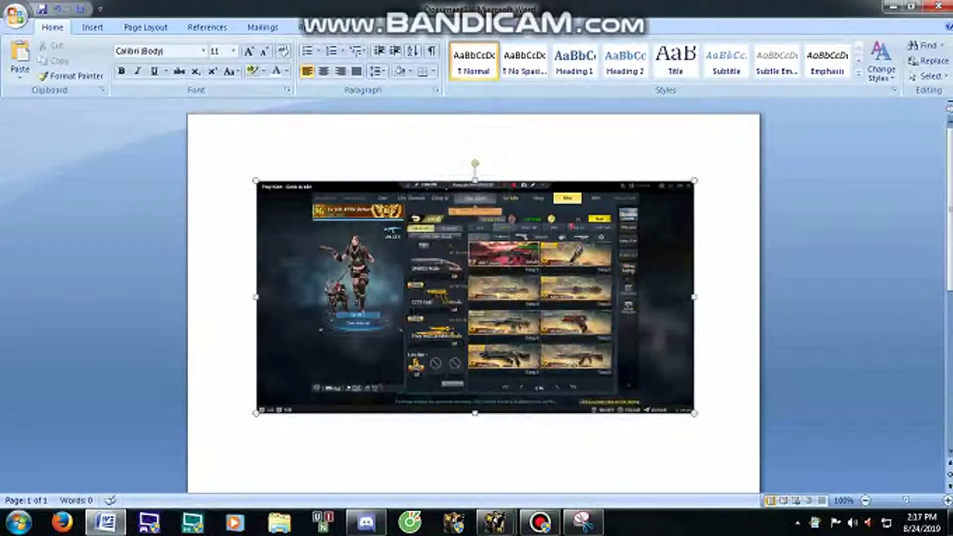
pyautogui.moveTo(546, 297); pyautogui.dragTo(557, 313)
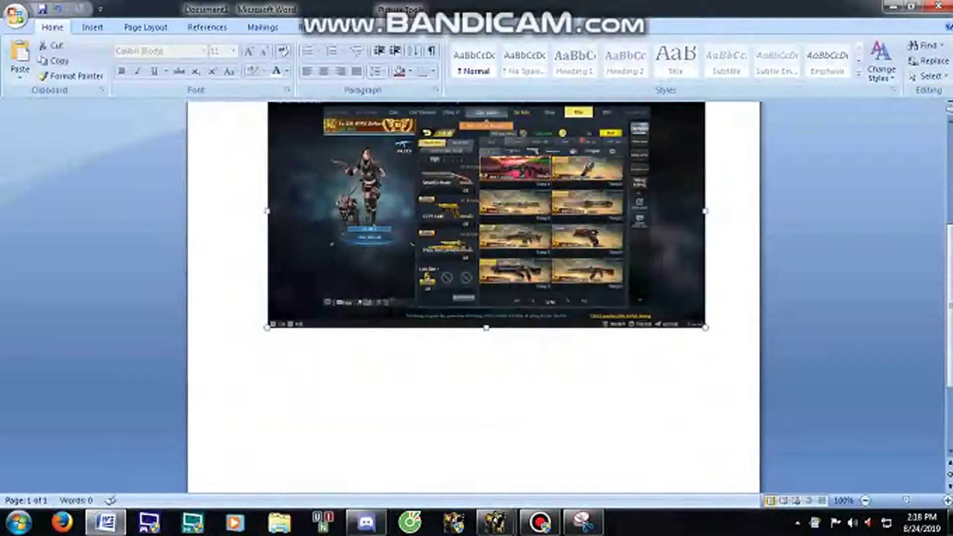
# Step: Drag the screenshot down the page and delete it
pyautogui.moveTo(496, 223); pyautogui.dragTo(511, 357)
pyautogui.moveTo(501, 221); pyautogui.dragTo(516, 491)
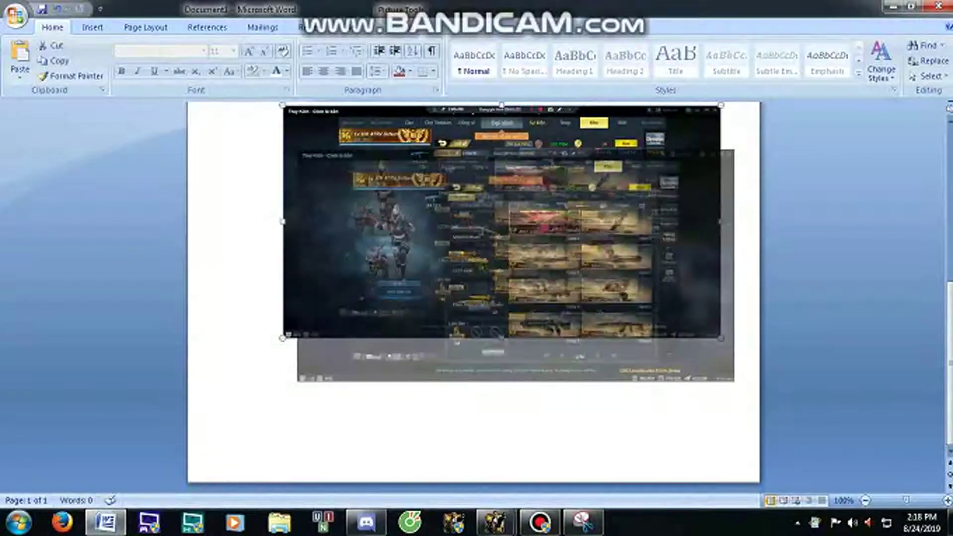
pyautogui.press('Delete')
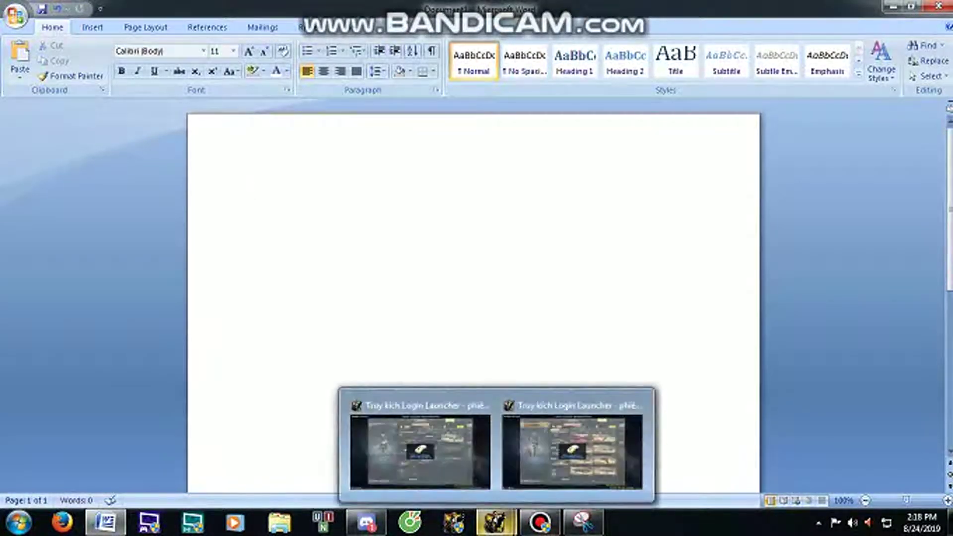
# Step: Capture the other inventory with the male character and paste it into Word
pyautogui.click(422, 447)
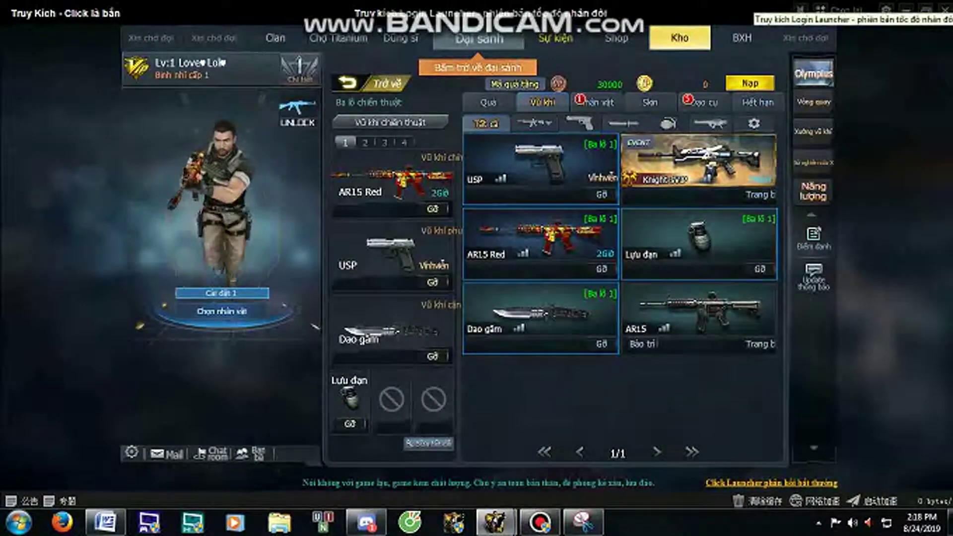
pyautogui.hotkey('alt', 'Tab')
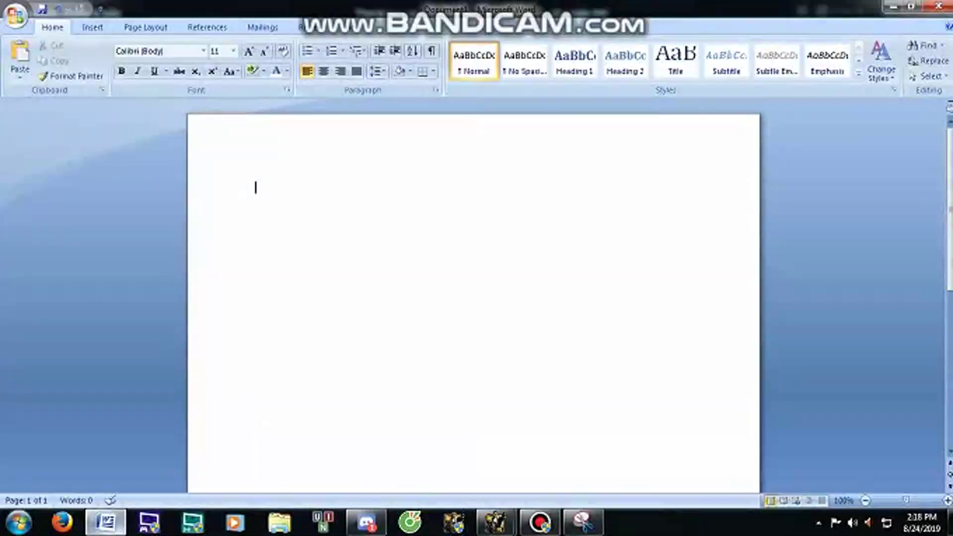
pyautogui.hotkey('ctrl', 'v')
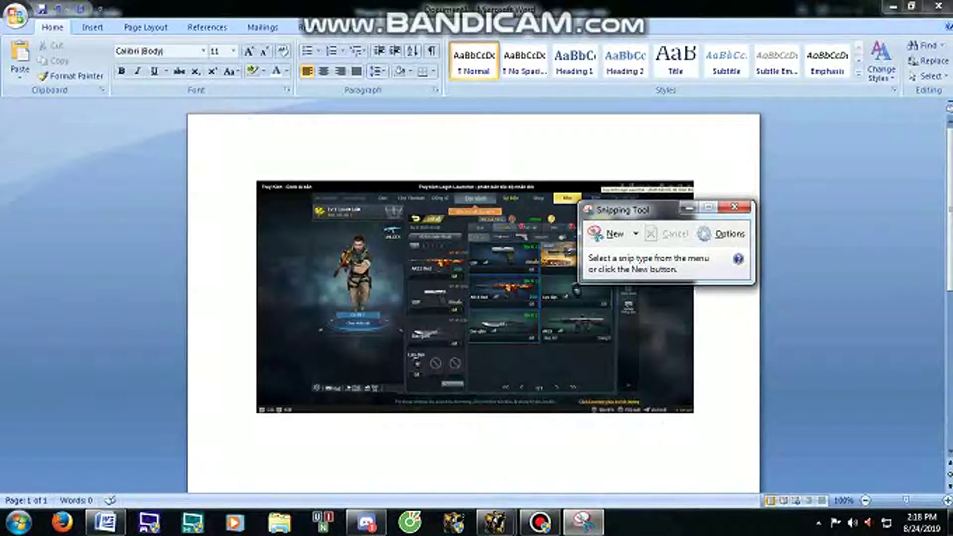
# Step: Set the pasted screenshot's text wrapping to Behind Text
pyautogui.click(474, 251)
pyautogui.rightClick(474, 251)
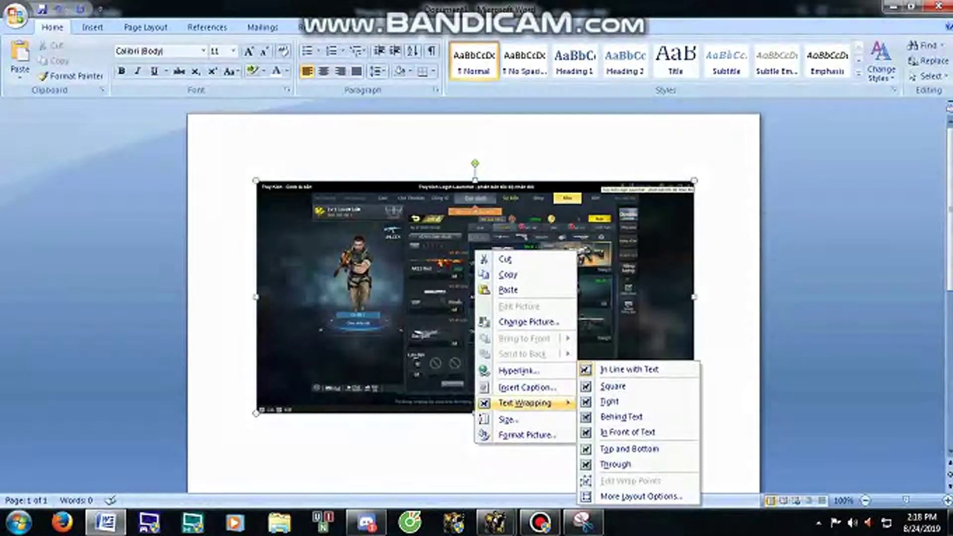
pyautogui.click(621, 417)
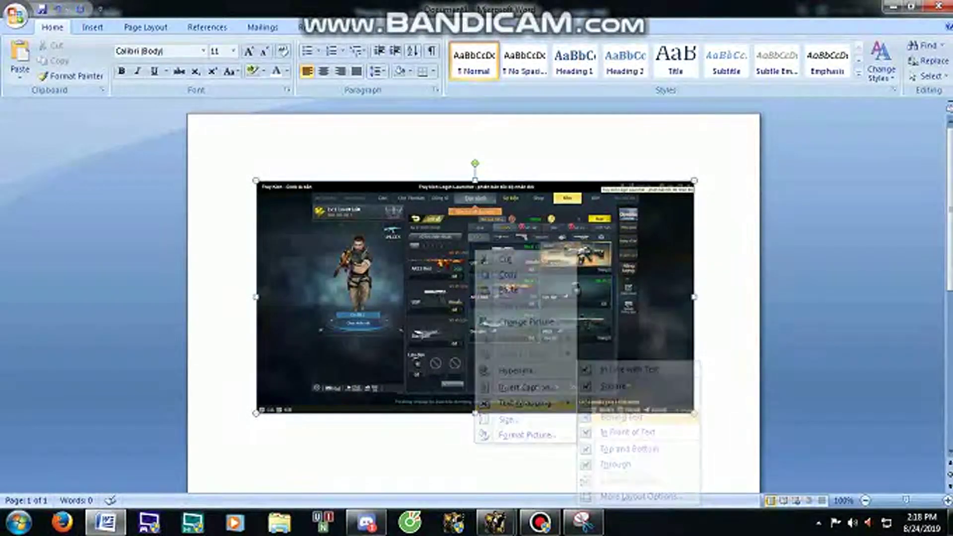
# Step: Snip the weapon card grid from the second screenshot
pyautogui.scroll(-3, 621, 416)
pyautogui.scroll(-8, 475, 297)
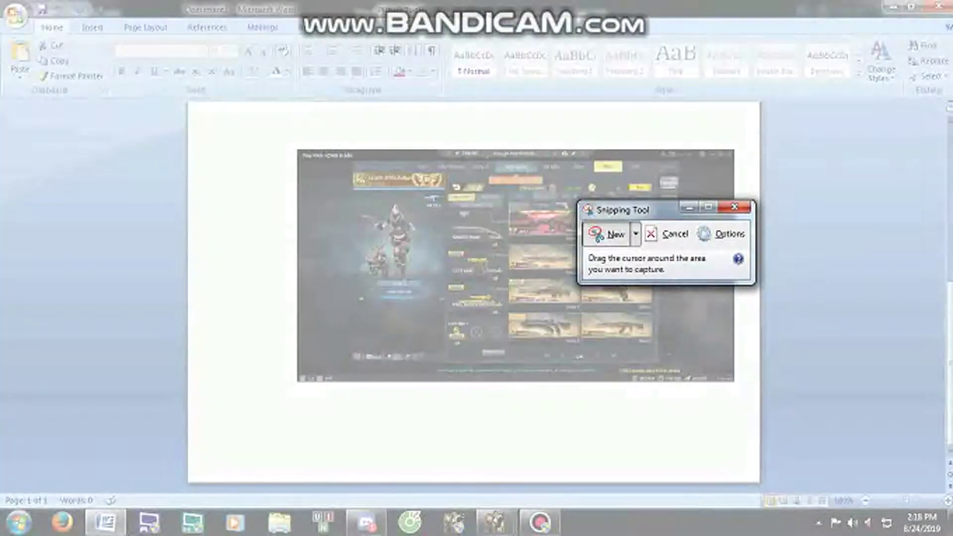
pyautogui.moveTo(509, 210); pyautogui.dragTo(652, 362)
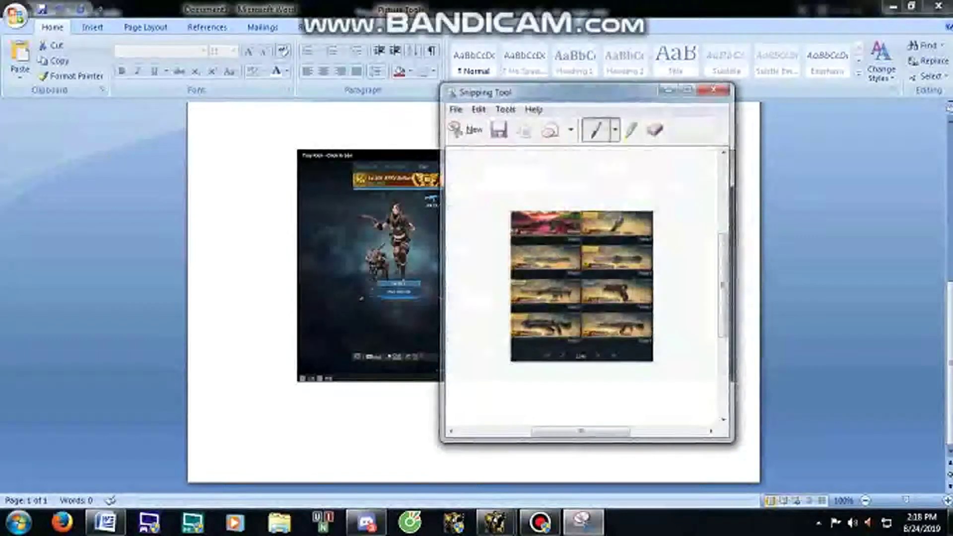
pyautogui.click(669, 88)
# Step: Replace the screenshot with the copied capture, then re-paste a screenshot onto the blank page
pyautogui.click(517, 256)
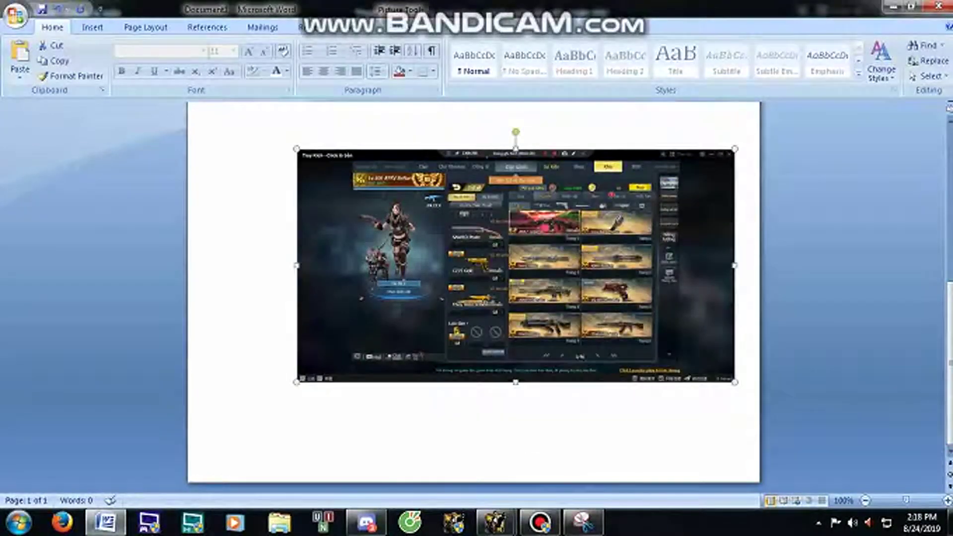
pyautogui.rightClick(517, 256)
pyautogui.click(550, 294)
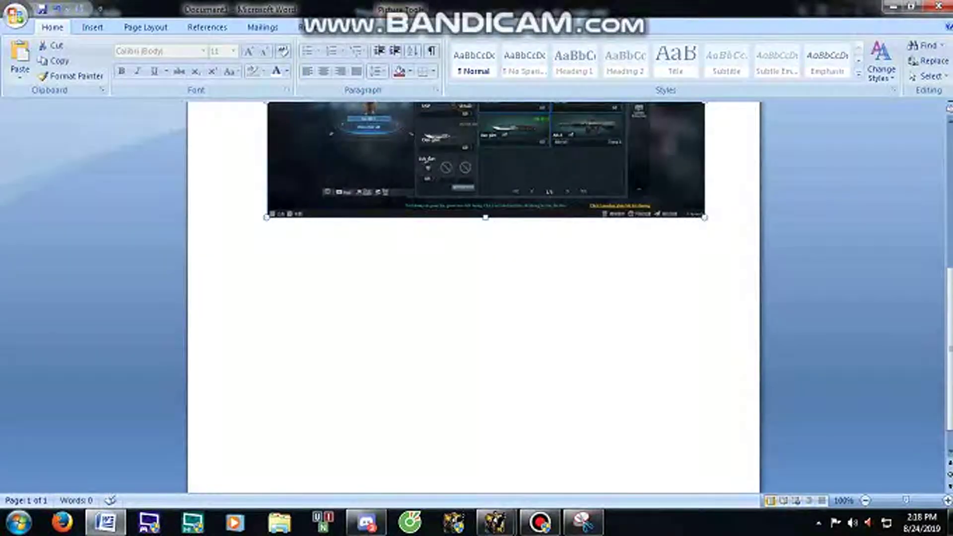
pyautogui.hotkey('ctrl', 'v')
pyautogui.press('Delete')
pyautogui.press('Delete')
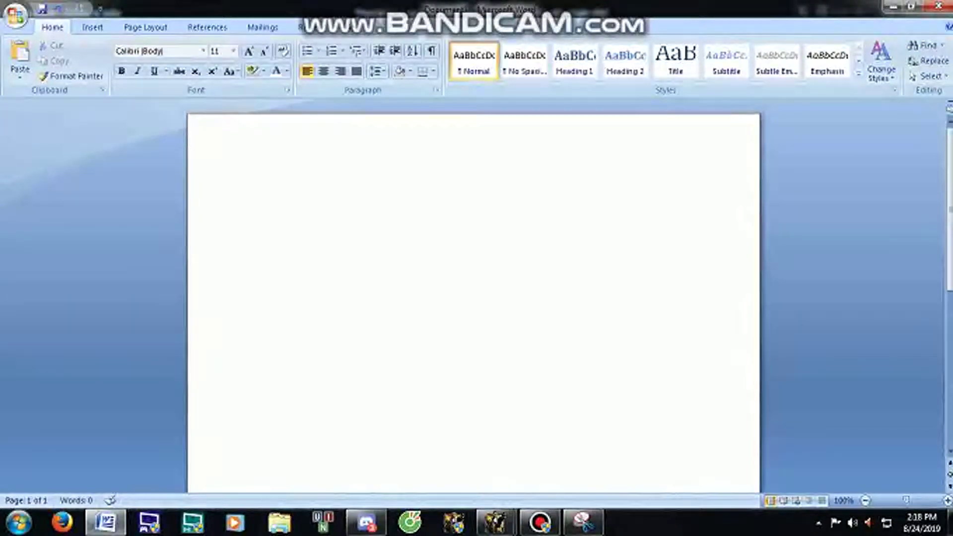
pyautogui.hotkey('ctrl', 'v')
# Step: Cut the front screenshot off the Word page
pyautogui.scroll(-2, 473, 298)
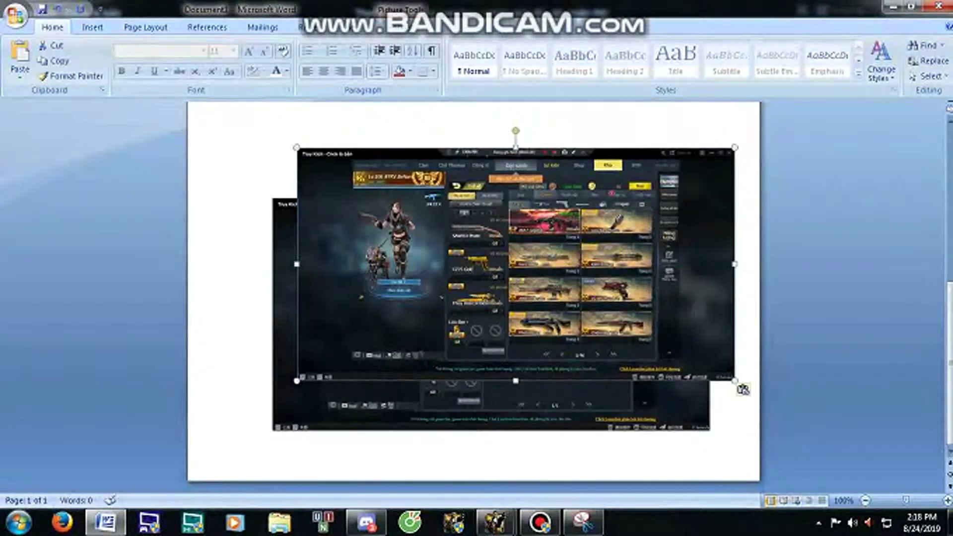
pyautogui.scroll(3, 473, 298)
pyautogui.rightClick(554, 298)
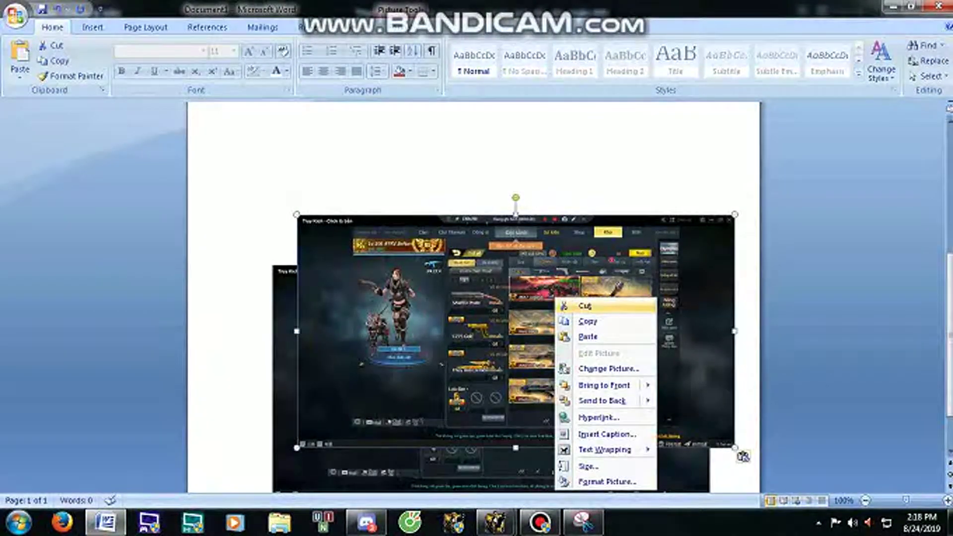
pyautogui.click(584, 305)
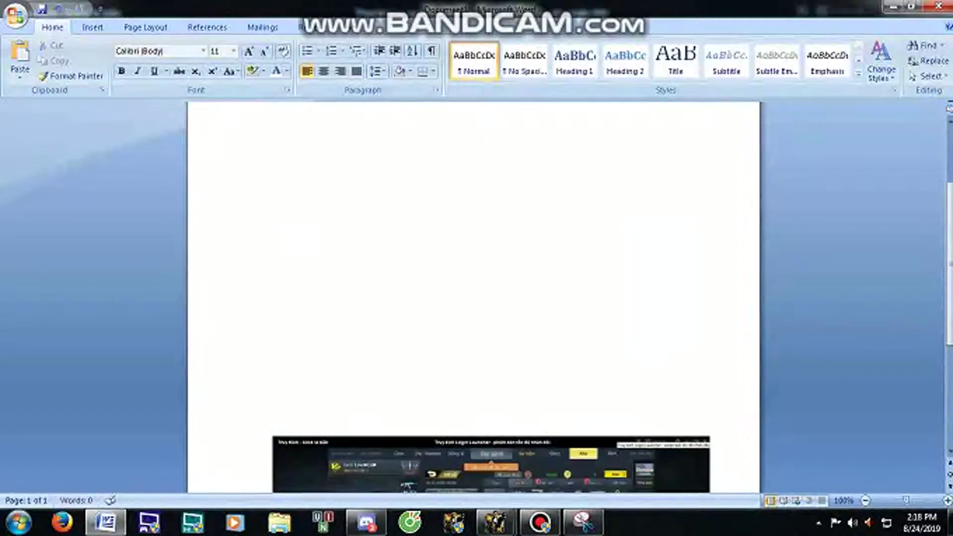
# Step: Test a pen stroke and the eraser on the weapons-grid snip, then minimize Snipping Tool
pyautogui.click(584, 522)
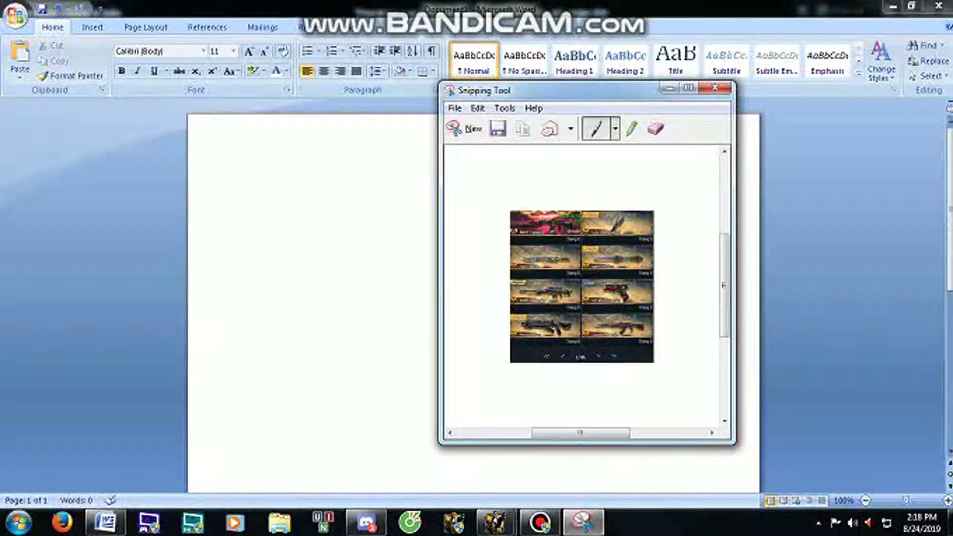
pyautogui.moveTo(596, 169); pyautogui.dragTo(527, 183)
pyautogui.click(655, 128)
pyautogui.click(561, 176)
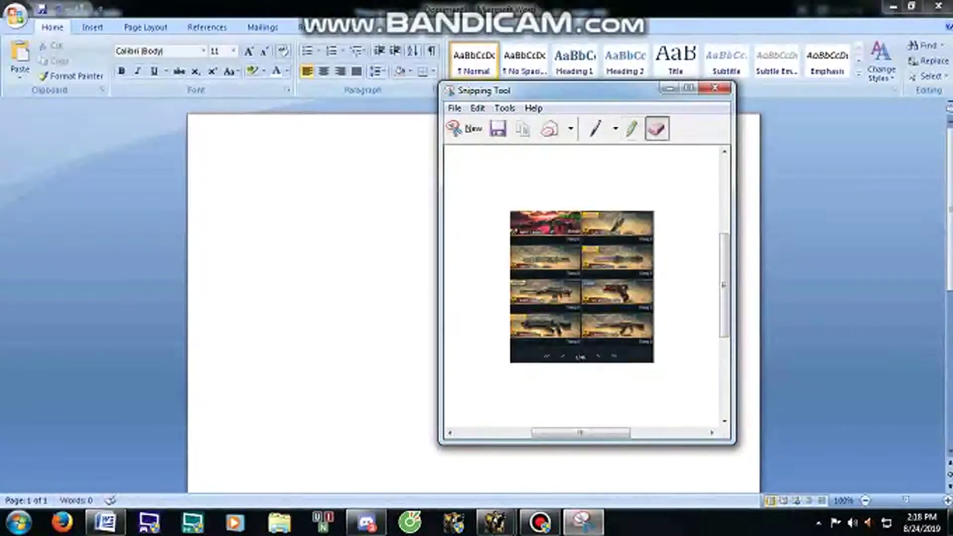
pyautogui.click(669, 88)
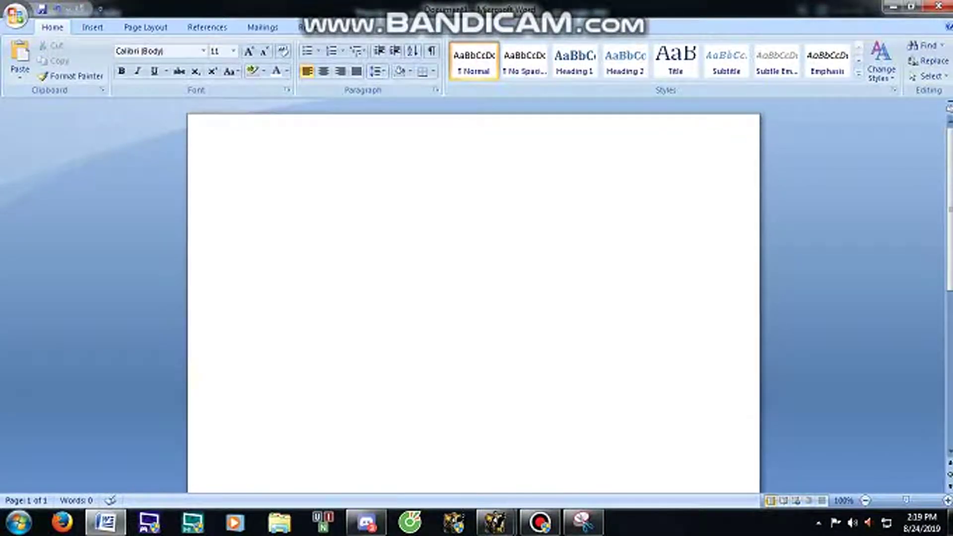
# Step: Paste the weapons-grid snip, give it Square wrapping, and move it up and right
pyautogui.hotkey('ctrl', 'v')
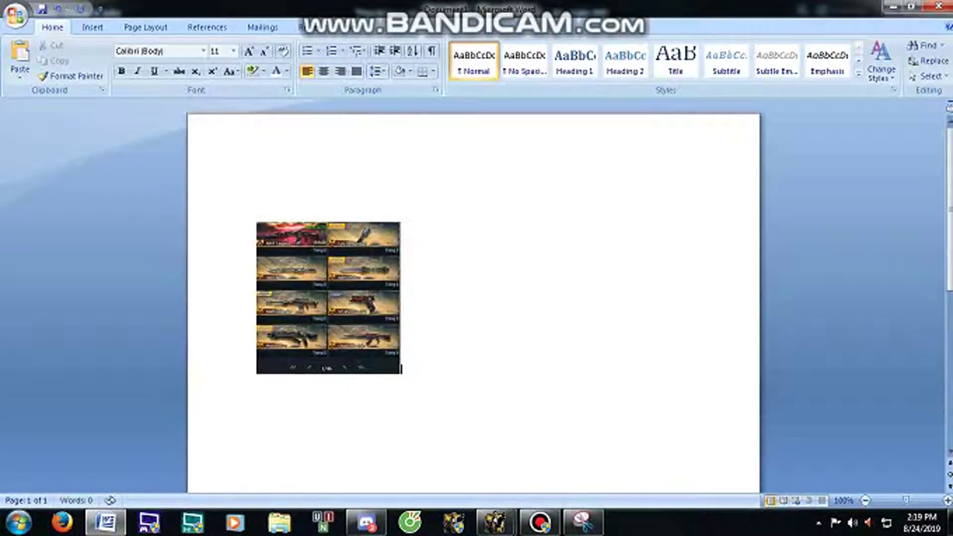
pyautogui.click(367, 277)
pyautogui.rightClick(377, 275)
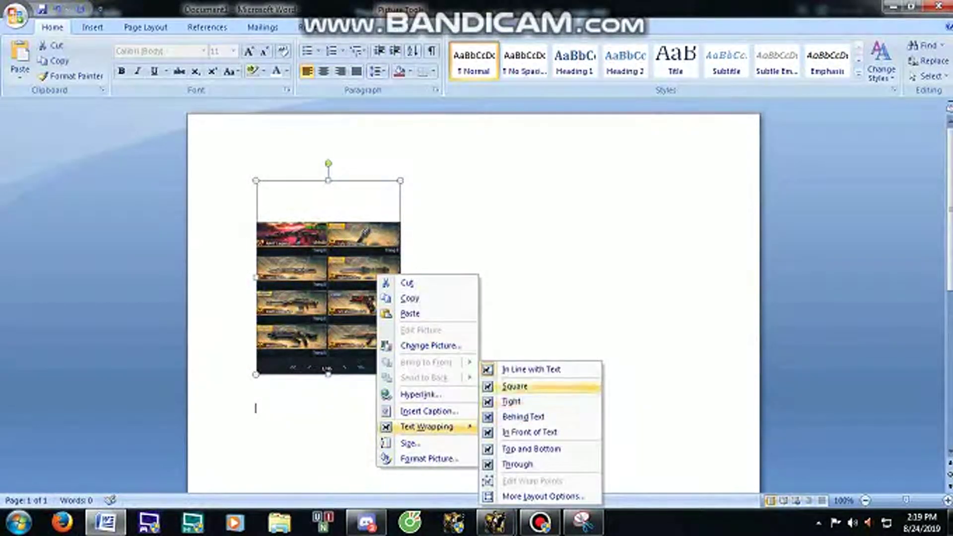
pyautogui.click(514, 386)
pyautogui.moveTo(327, 369)
pyautogui.mouseDown()
pyautogui.moveTo(471, 320)
pyautogui.moveTo(502, 297)
pyautogui.moveTo(577, 486)
pyautogui.mouseUp()
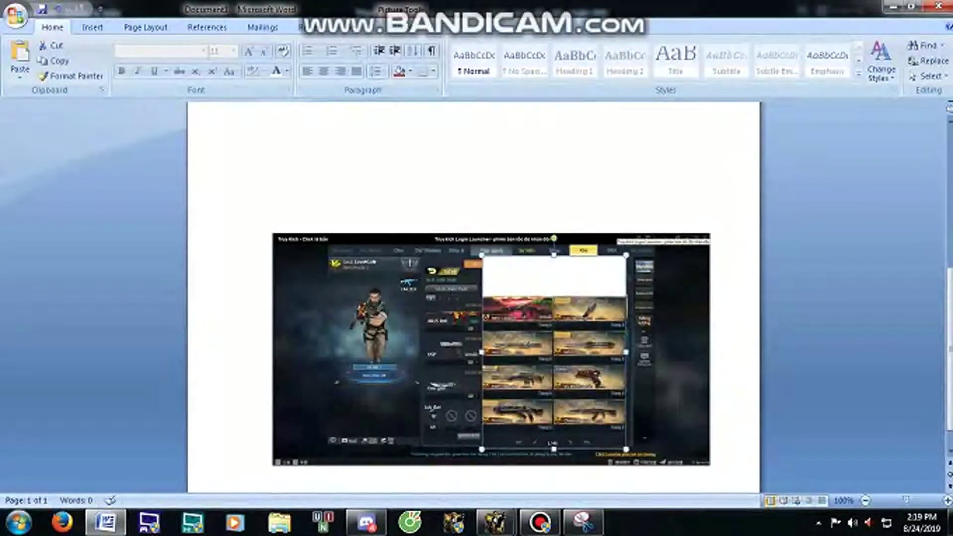
# Step: Keep the weapons grid above the game screenshot and start a new snip in Snipping Tool
pyautogui.press('Return')
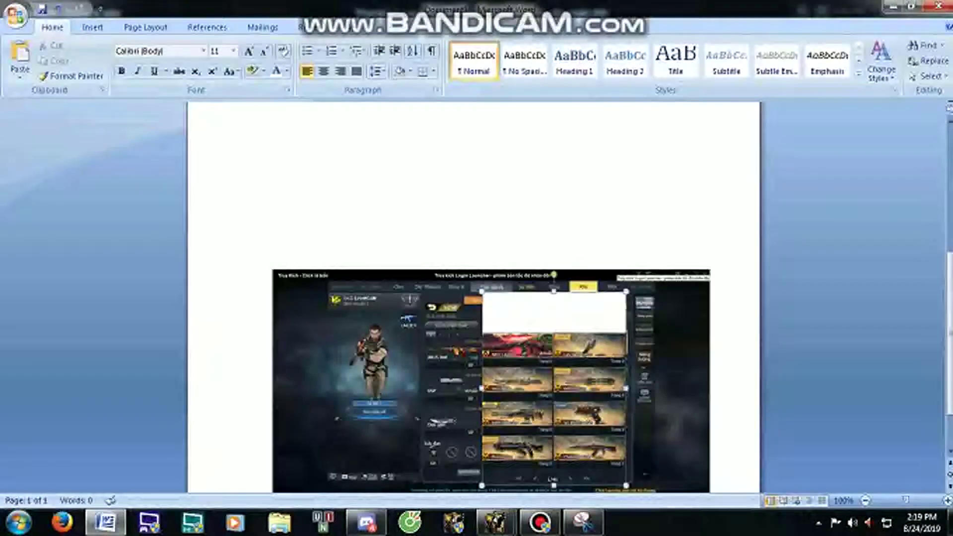
pyautogui.hotkey('ctrl', 'z')
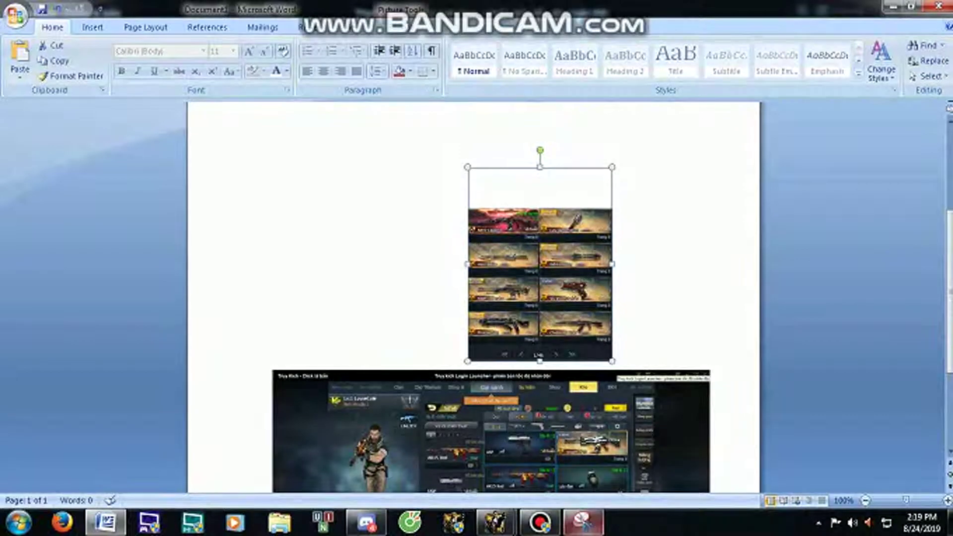
pyautogui.hotkey('alt', 'Tab')
pyautogui.hotkey('ctrl', 'n')
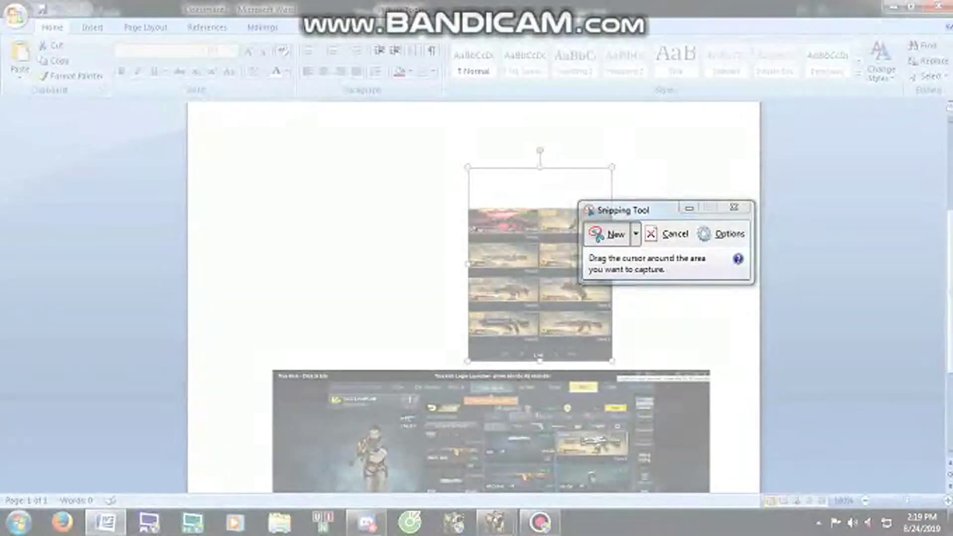
# Step: Try and cancel several snips of the weapons-grid area
pyautogui.moveTo(468, 209); pyautogui.dragTo(531, 282)
pyautogui.moveTo(611, 343)
pyautogui.mouseDown()
pyautogui.moveTo(610, 359)
pyautogui.moveTo(498, 197)
pyautogui.mouseUp()
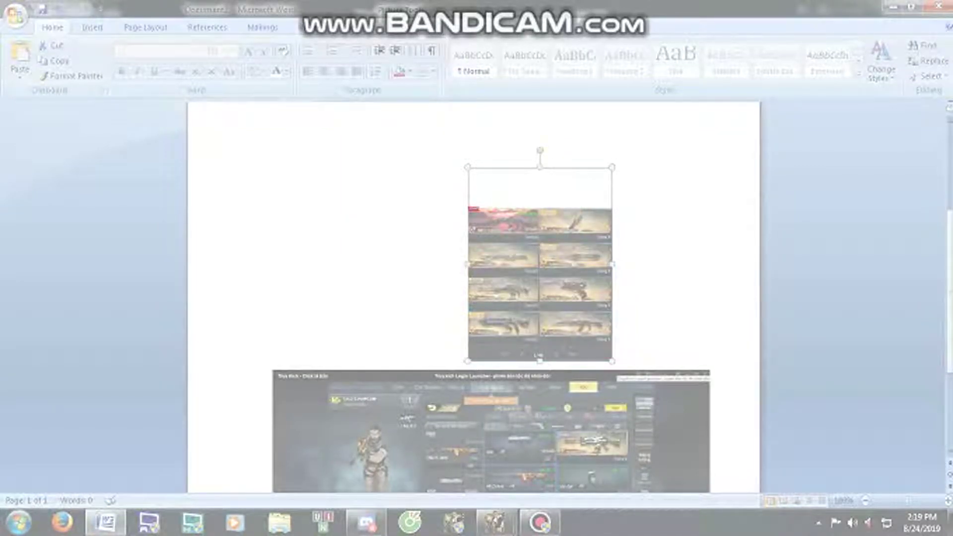
pyautogui.press('Escape')
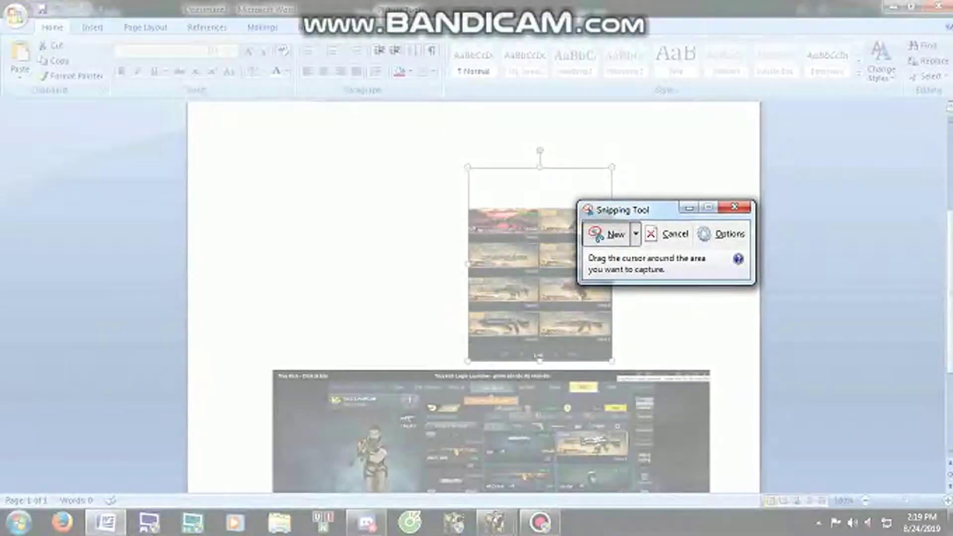
pyautogui.press('Escape')
pyautogui.moveTo(645, 211); pyautogui.dragTo(736, 192)
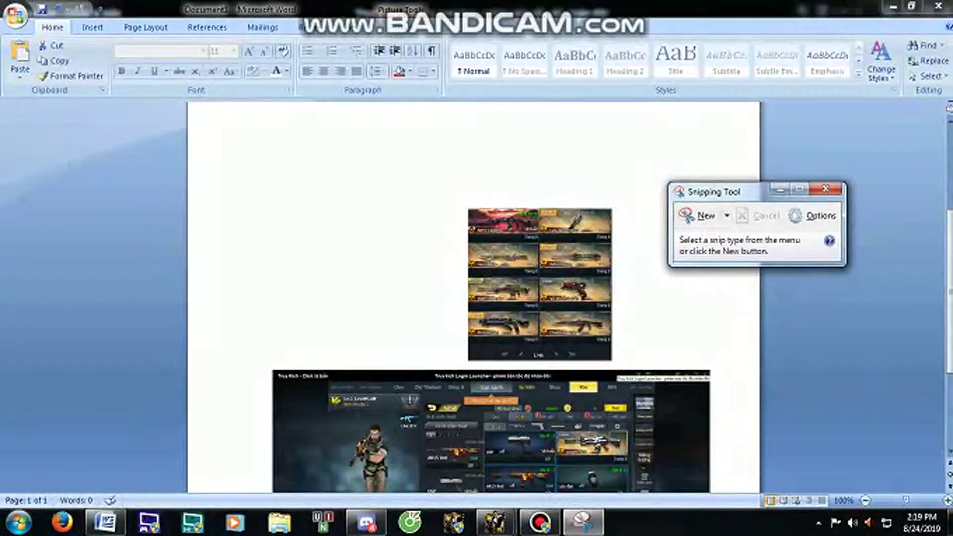
pyautogui.click(697, 215)
pyautogui.press('Escape')
# Step: Capture a new snip of part of the weapons grid with Snipping Tool
pyautogui.click(540, 283)
pyautogui.scroll(3, 476, 298)
pyautogui.scroll(-2, 476, 298)
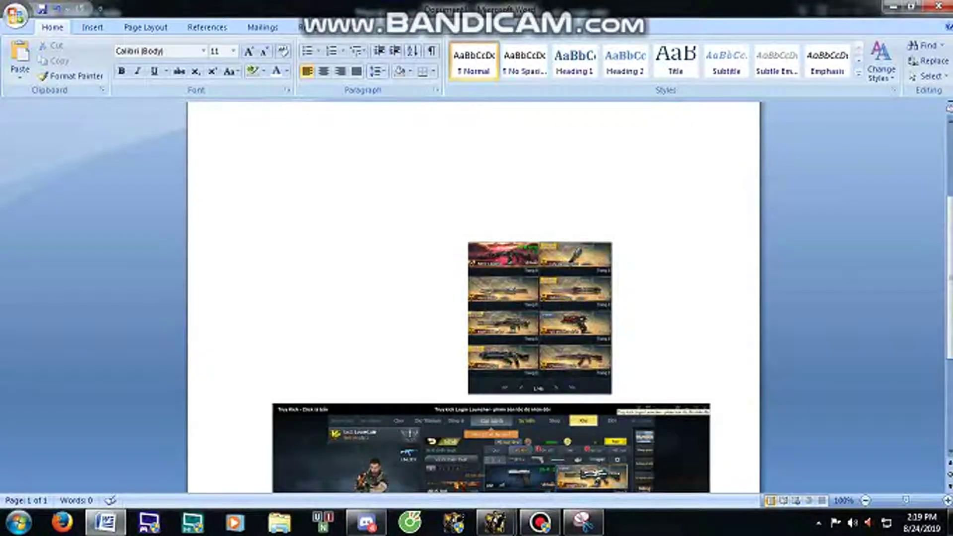
pyautogui.scroll(-3, 476, 298)
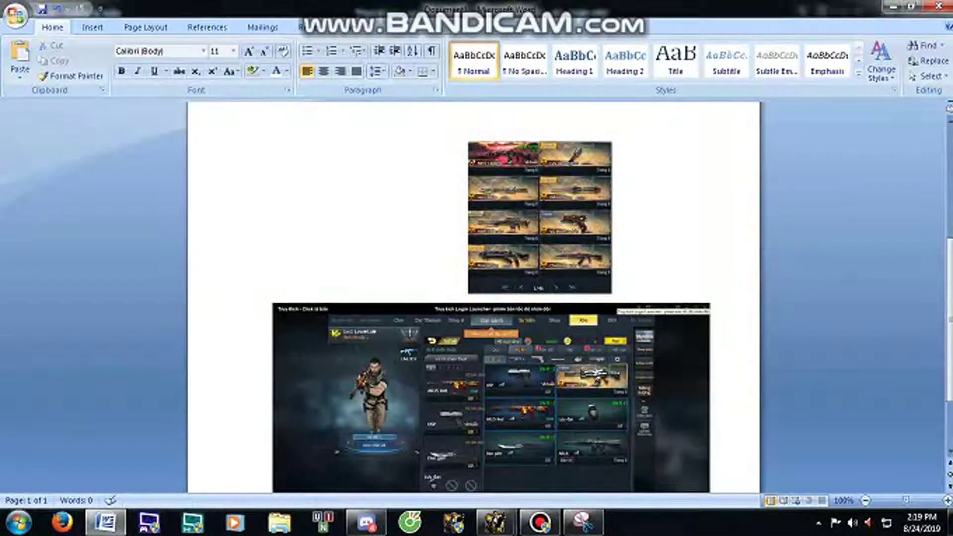
pyautogui.click(583, 521)
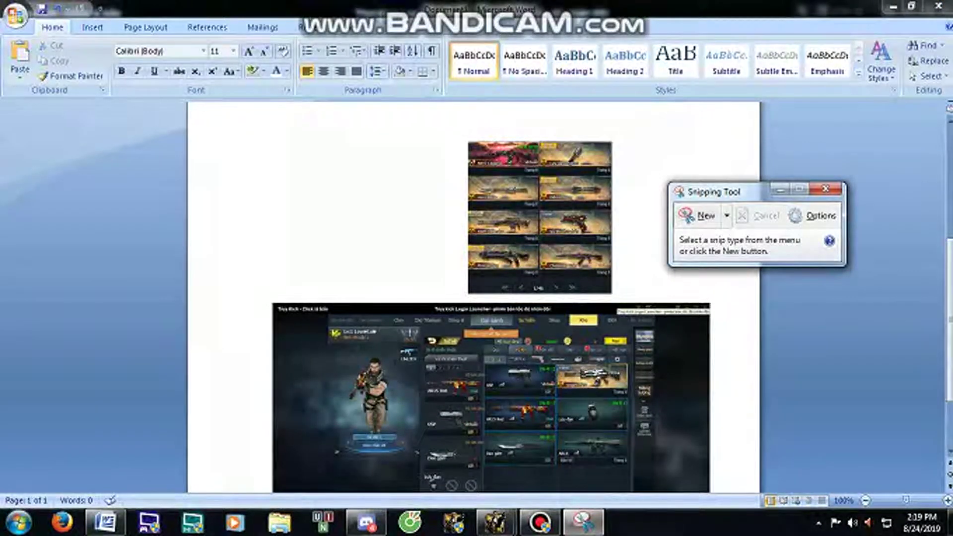
pyautogui.moveTo(710, 191)
pyautogui.mouseDown()
pyautogui.moveTo(867, 389)
pyautogui.moveTo(826, 427)
pyautogui.mouseUp()
pyautogui.click(816, 450)
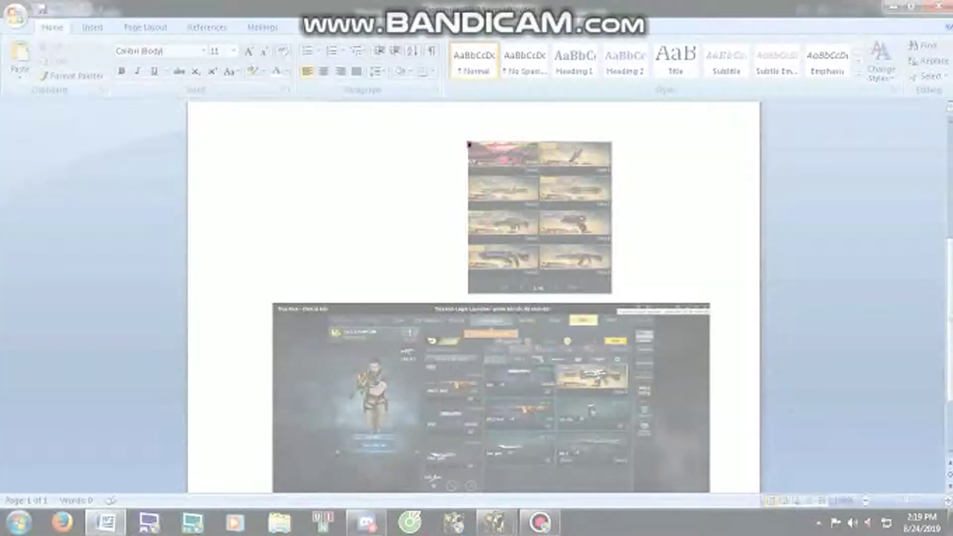
pyautogui.moveTo(469, 143); pyautogui.dragTo(613, 292)
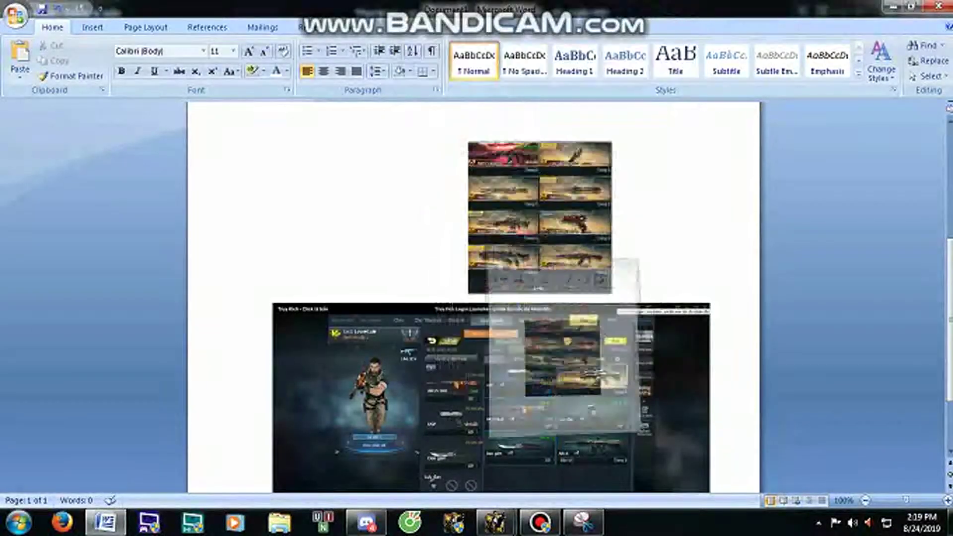
pyautogui.scroll(8, 472, 298)
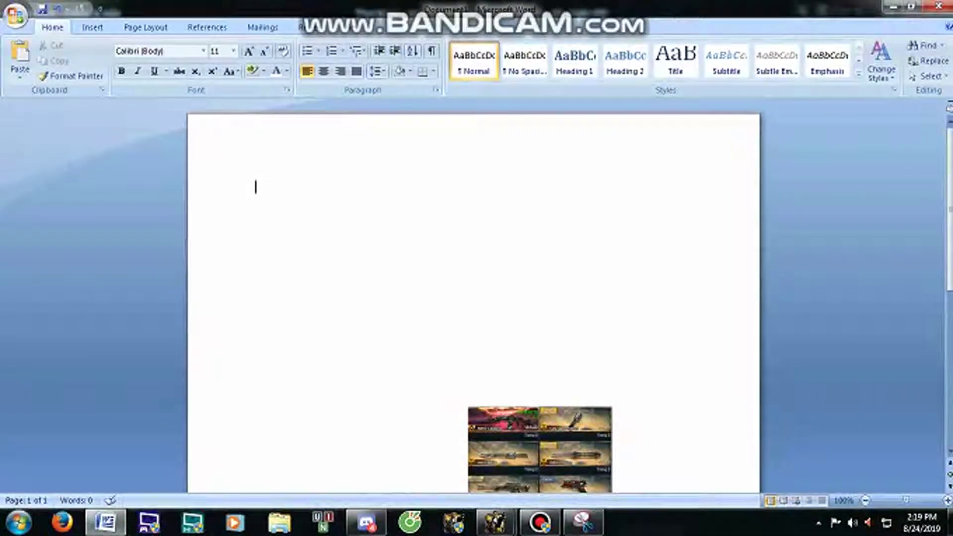
# Step: Paste the new snip, cut the lower picture, and set the remaining one to Square wrapping at mid-page
pyautogui.hotkey('ctrl', 'v')
pyautogui.scroll(-5, 532, 337)
pyautogui.rightClick(532, 337)
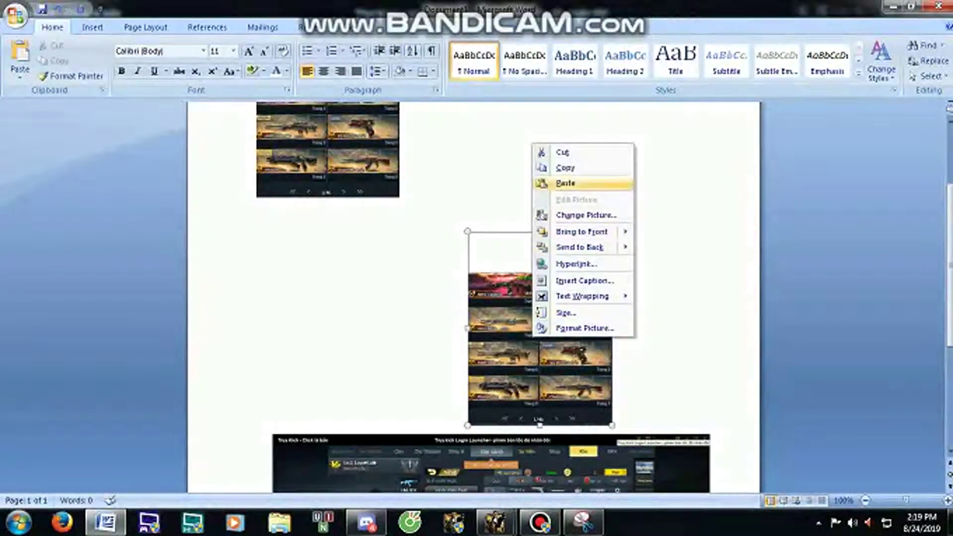
pyautogui.click(562, 152)
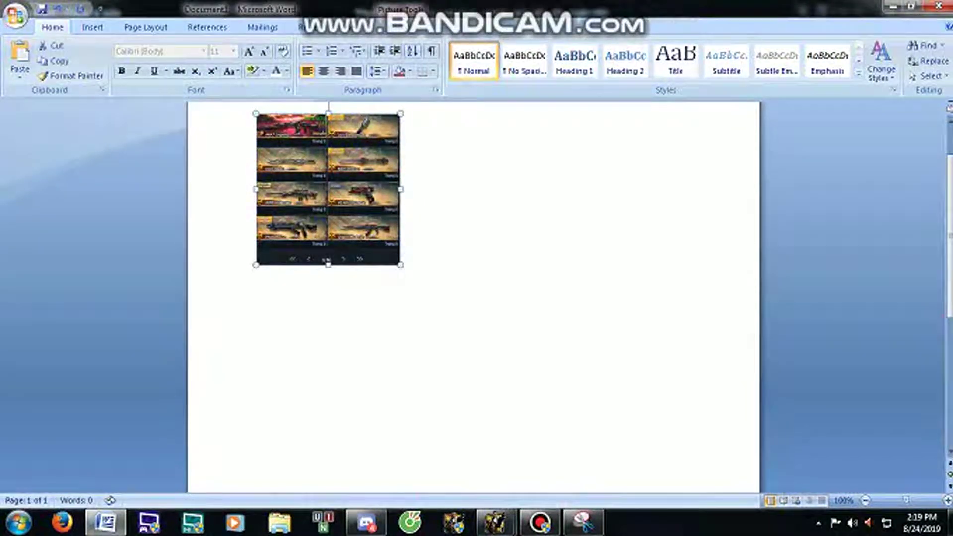
pyautogui.rightClick(325, 211)
pyautogui.moveTo(374, 364)
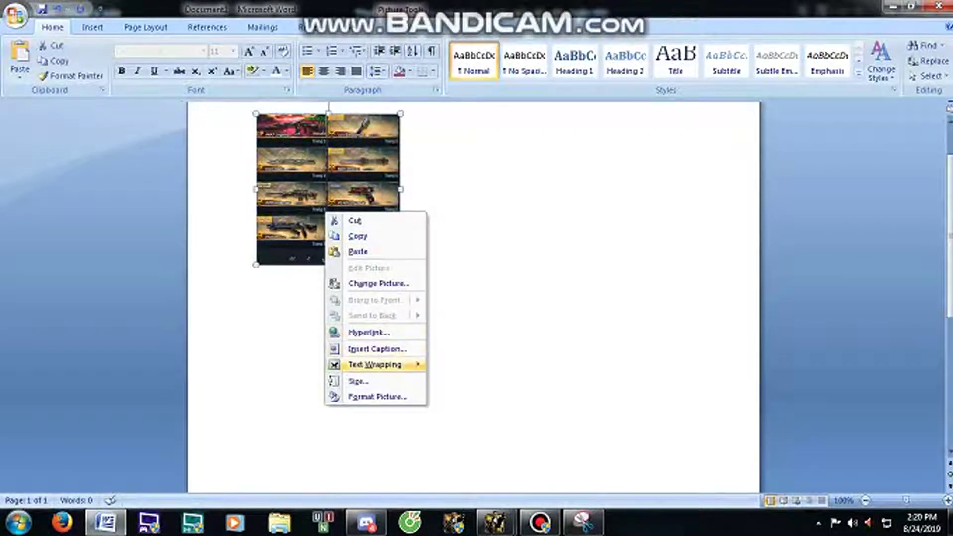
pyautogui.click(462, 382)
pyautogui.moveTo(328, 189); pyautogui.dragTo(518, 352)
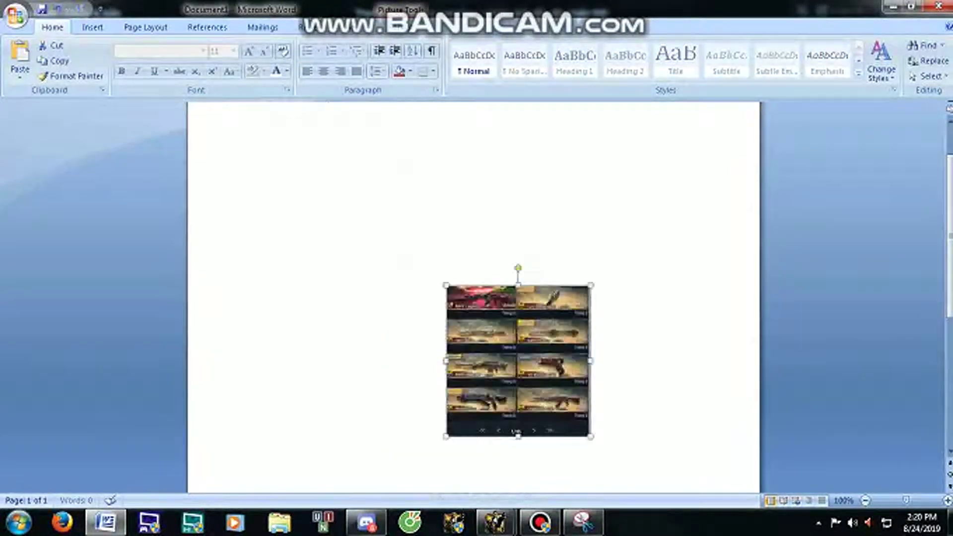
# Step: Paste the large game screenshot and lay the weapons-grid picture over it
pyautogui.hotkey('ctrl', 'v')
pyautogui.moveTo(459, 229); pyautogui.dragTo(457, 296)
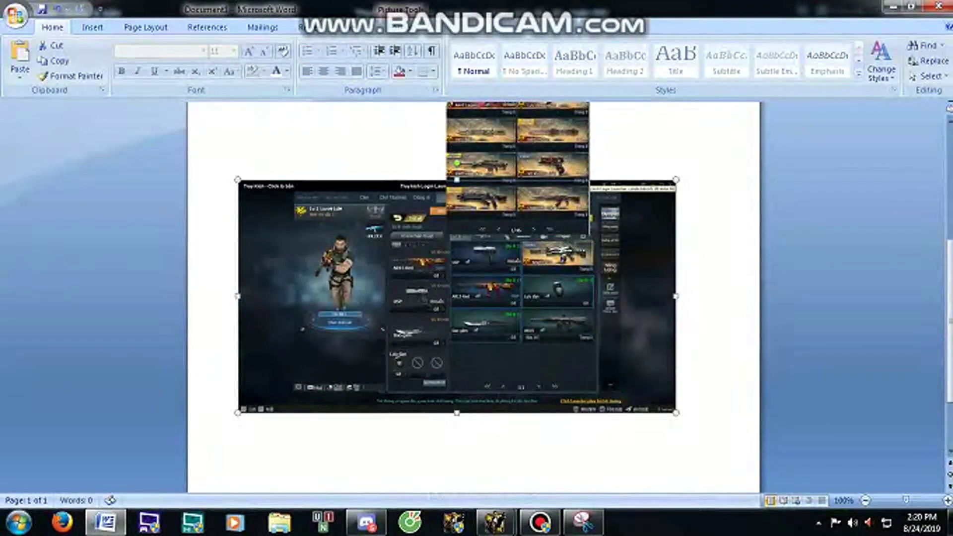
pyautogui.moveTo(518, 163); pyautogui.dragTo(522, 315)
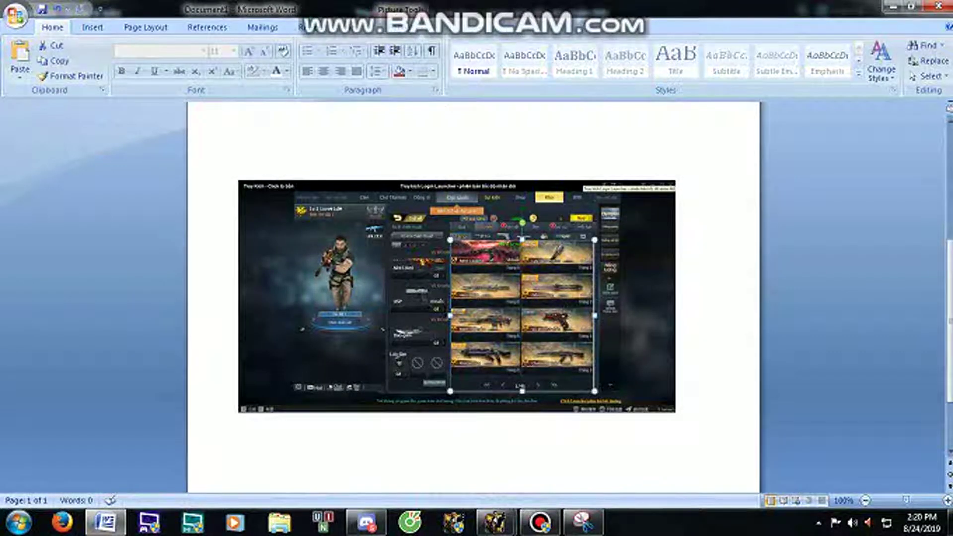
pyautogui.click(477, 446)
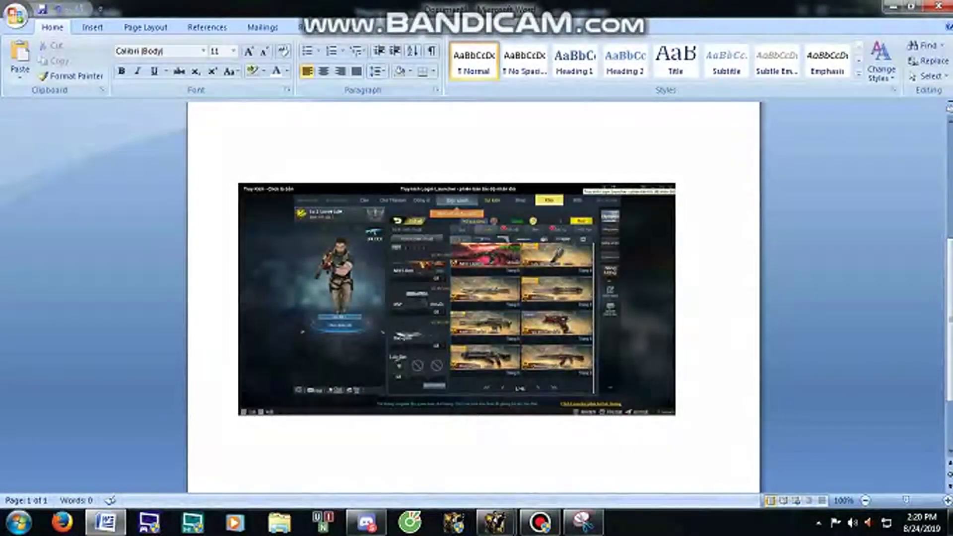
pyautogui.click(531, 298)
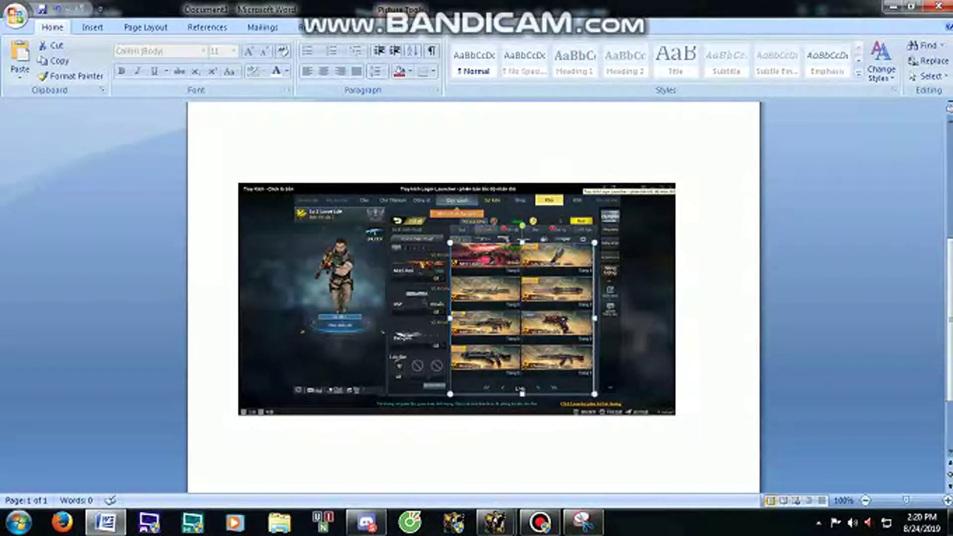
# Step: Push the pictures down, paste another weapons-grid picture above the screenshot, then switch to Discord
pyautogui.press('Return')
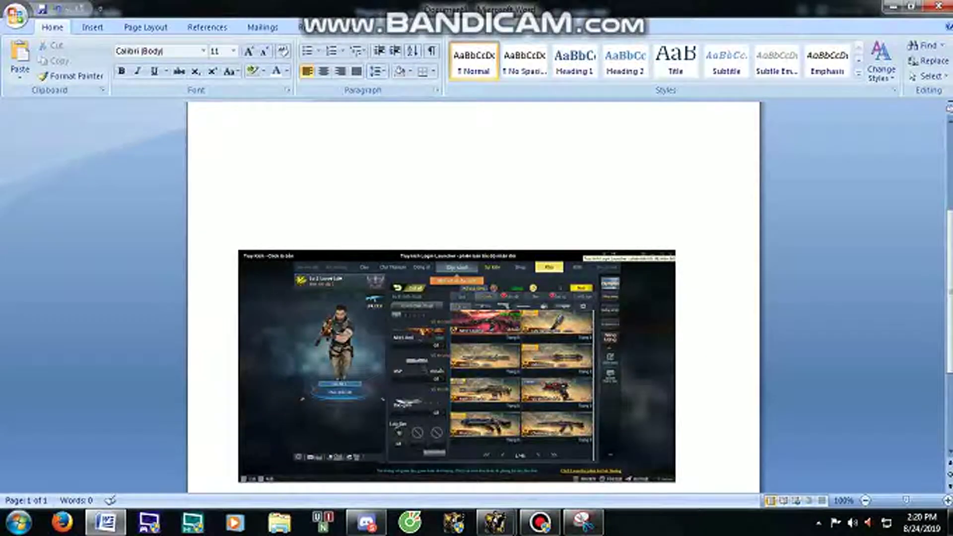
pyautogui.hotkey('ctrl', 'v')
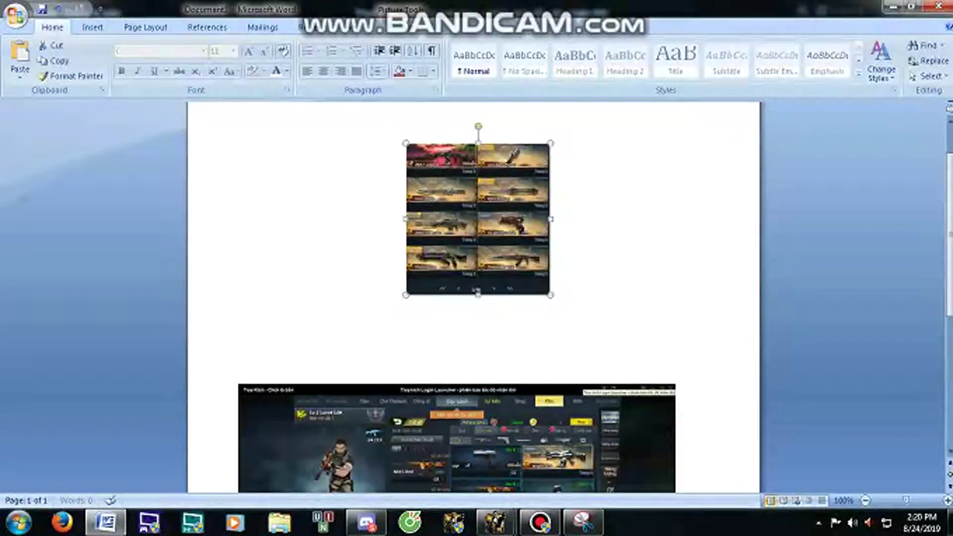
pyautogui.click(255, 123)
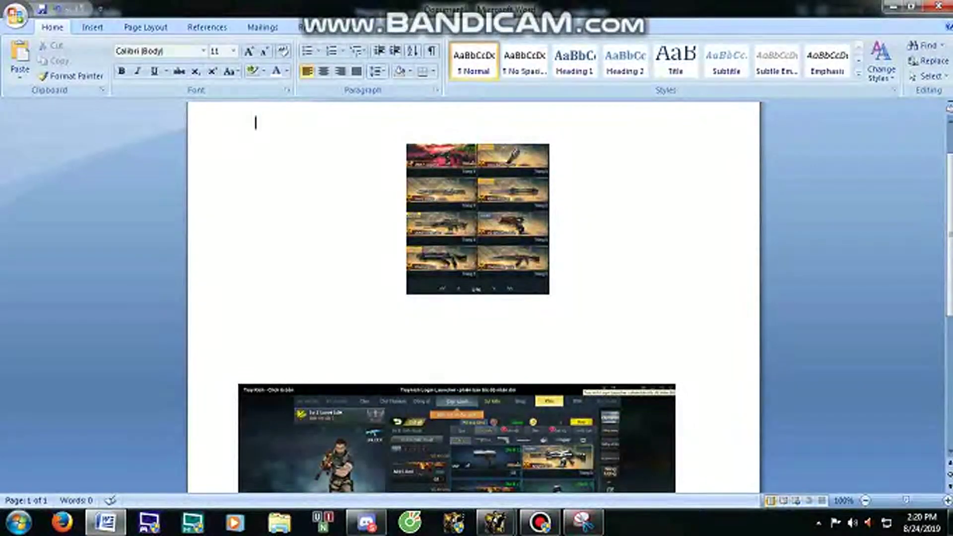
pyautogui.scroll(-3, 473, 298)
pyautogui.click(583, 521)
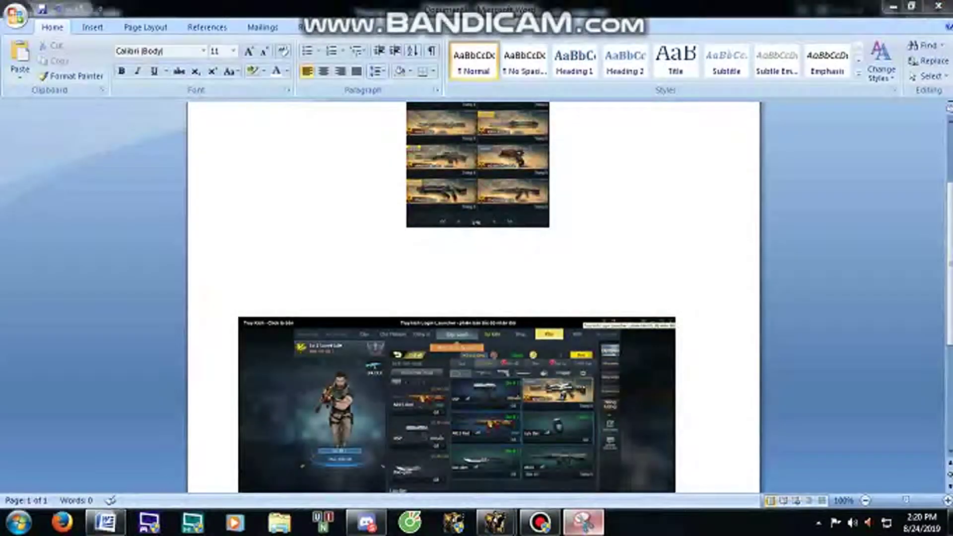
pyautogui.click(366, 521)
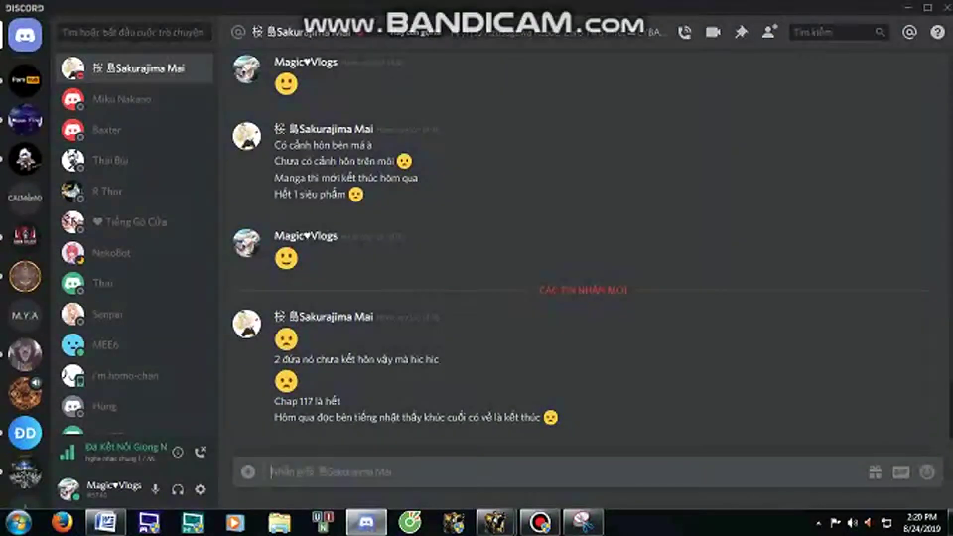
# Step: Send the 'vui nhỉ :)' reply in Discord, then bring back Word and the weapons-grid snip
pyautogui.write('vo')
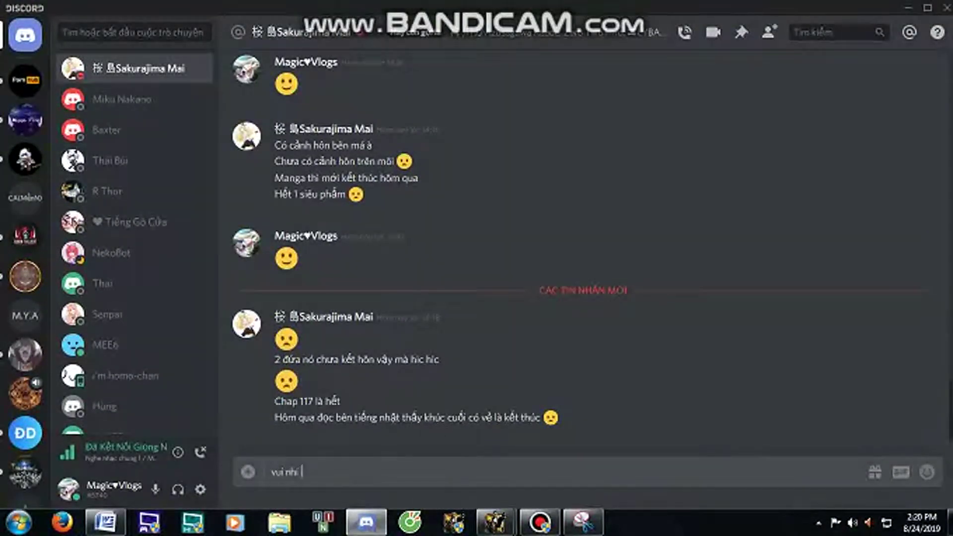
pyautogui.write(':)')
pyautogui.press('Return')
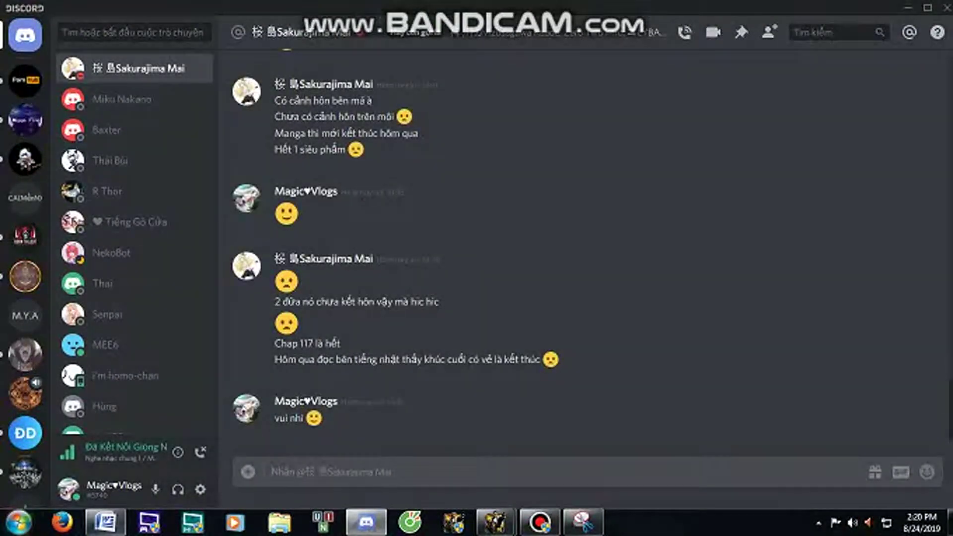
pyautogui.click(105, 521)
pyautogui.click(583, 521)
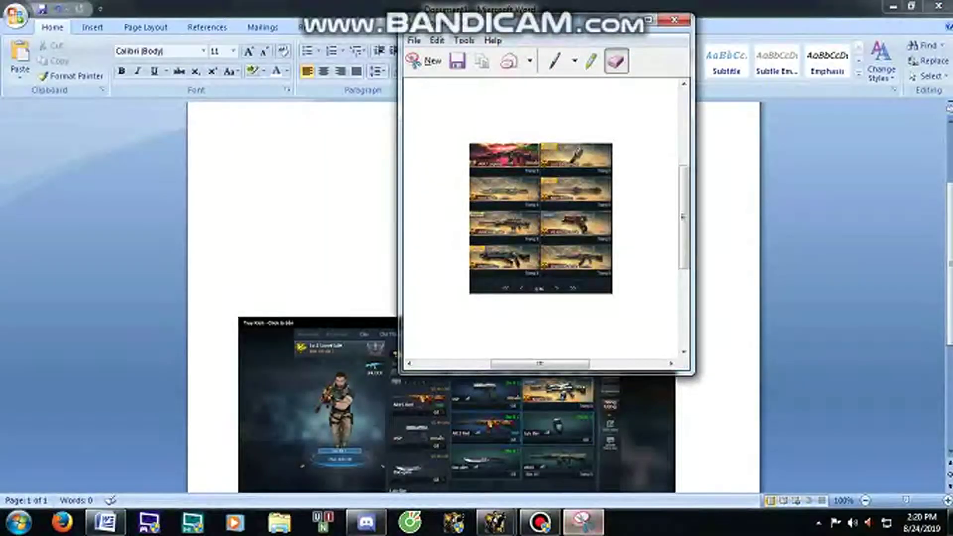
# Step: Take a new snip outlining the weapons-grid picture on the page
pyautogui.hotkey('ctrl', 'n')
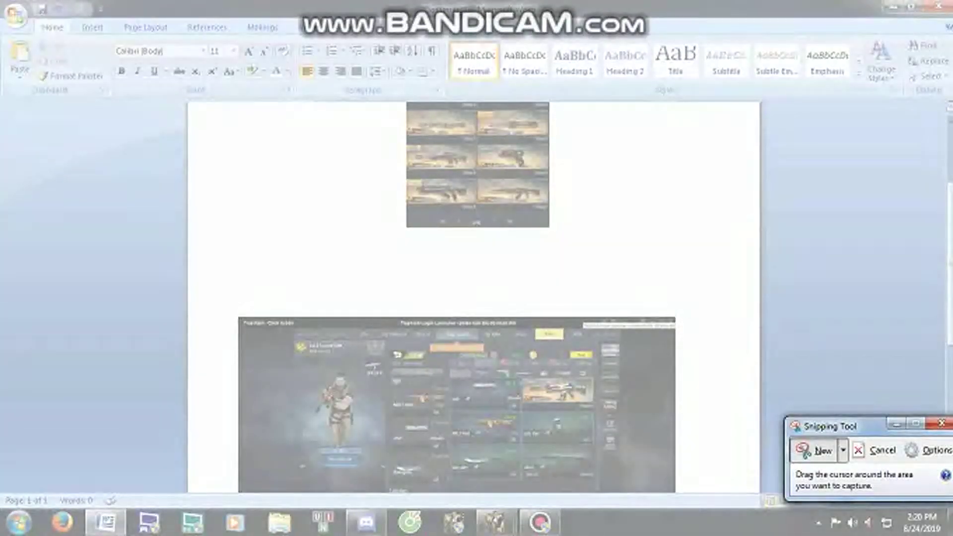
pyautogui.press('Escape')
pyautogui.scroll(2, 474, 298)
pyautogui.scroll(2, 474, 298)
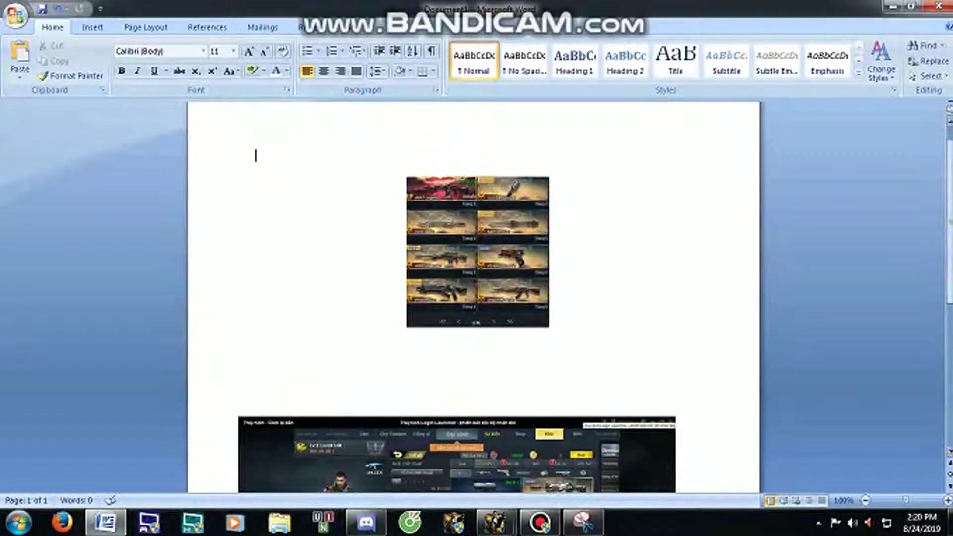
pyautogui.hotkey('alt', 'F4')
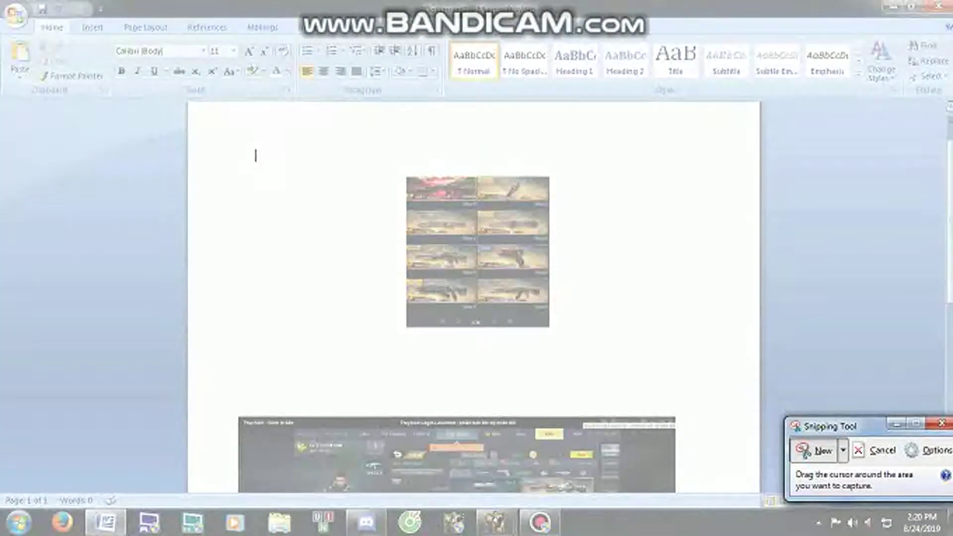
pyautogui.moveTo(406, 177); pyautogui.dragTo(550, 327)
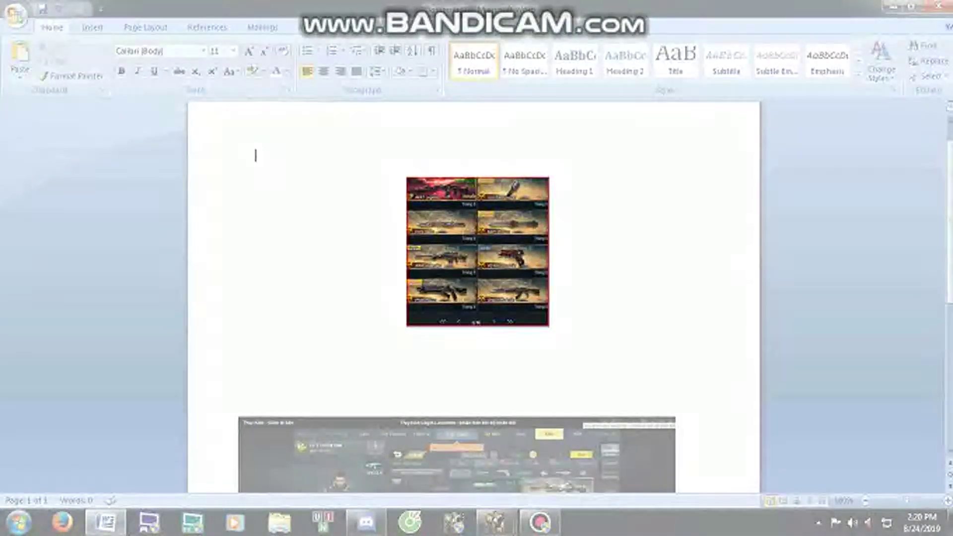
pyautogui.moveTo(406, 177); pyautogui.dragTo(549, 326)
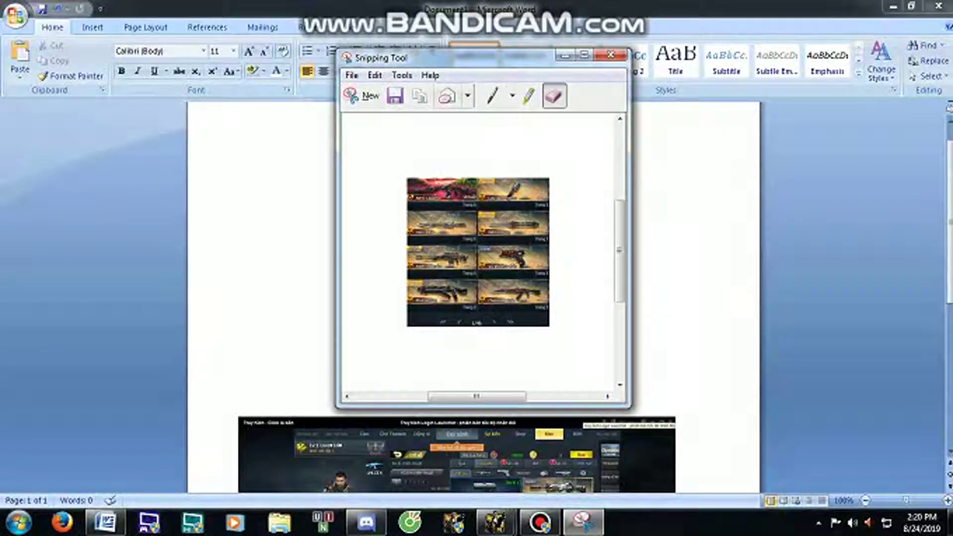
pyautogui.click(565, 55)
# Step: Cut the weapons-grid picture, repaste and reposition it, then cut it off the page again
pyautogui.click(472, 238)
pyautogui.rightClick(472, 237)
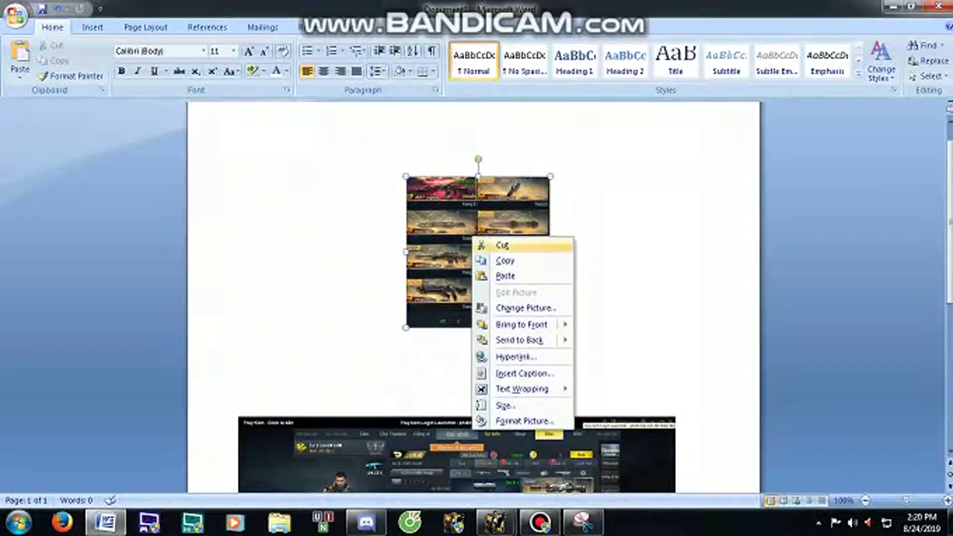
pyautogui.click(502, 245)
pyautogui.hotkey('ctrl', 'v')
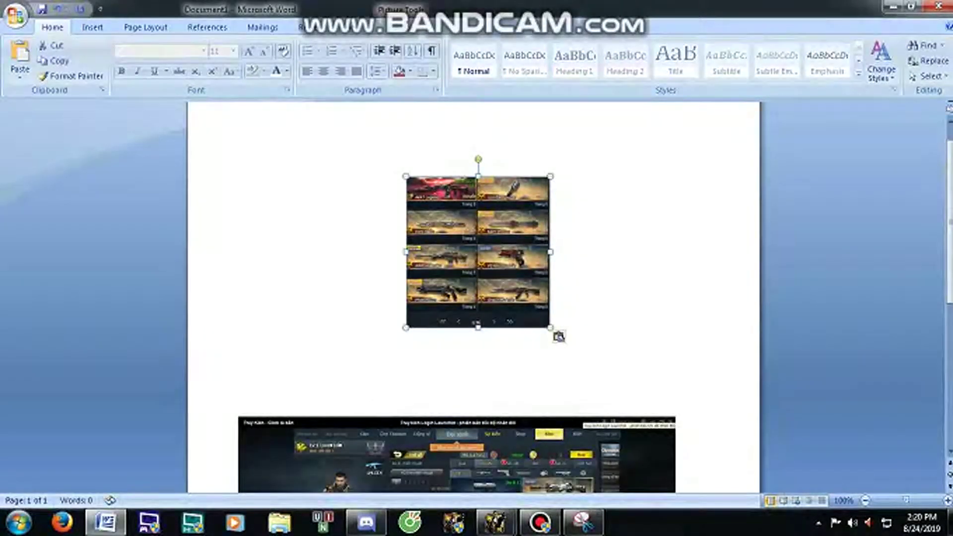
pyautogui.moveTo(477, 251); pyautogui.dragTo(511, 415)
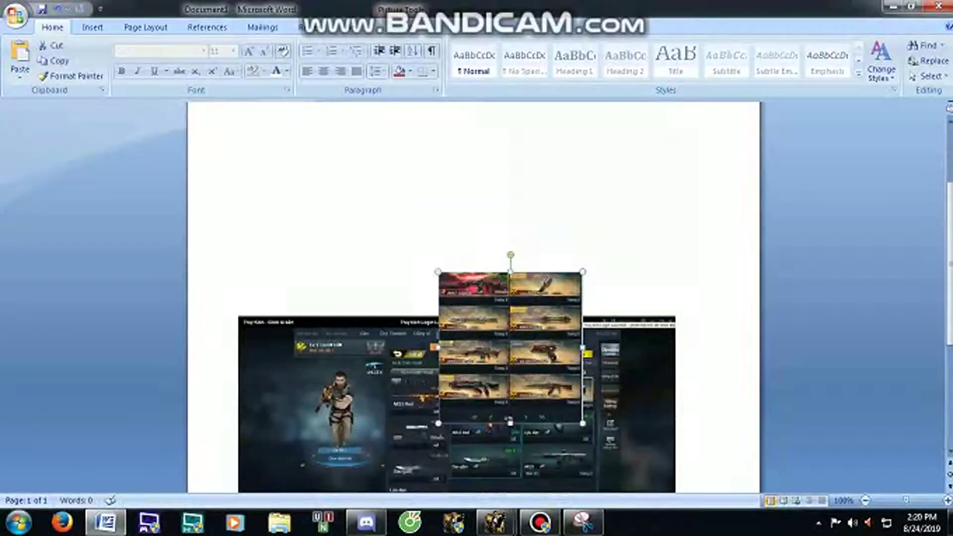
pyautogui.scroll(-2, 457, 382)
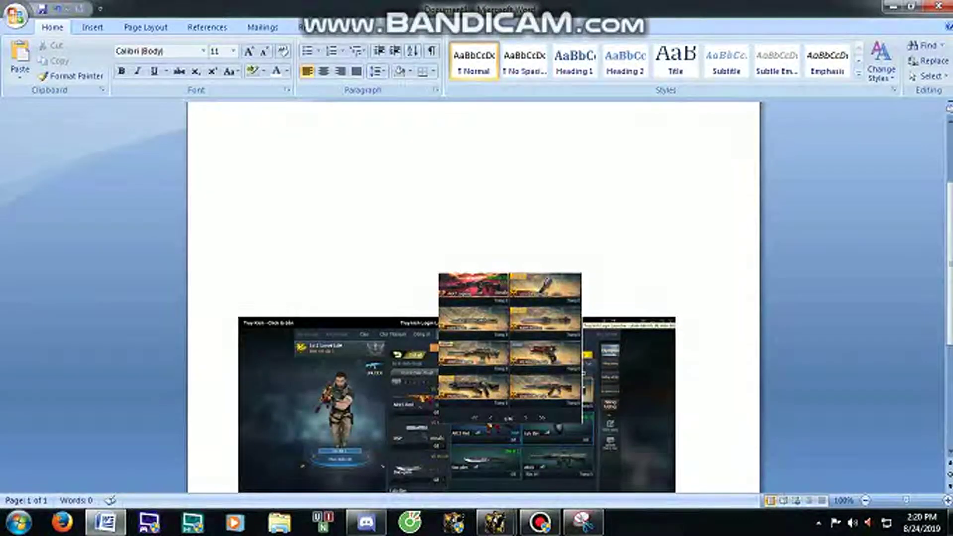
pyautogui.moveTo(510, 348); pyautogui.dragTo(493, 198)
pyautogui.rightClick(521, 189)
pyautogui.click(541, 199)
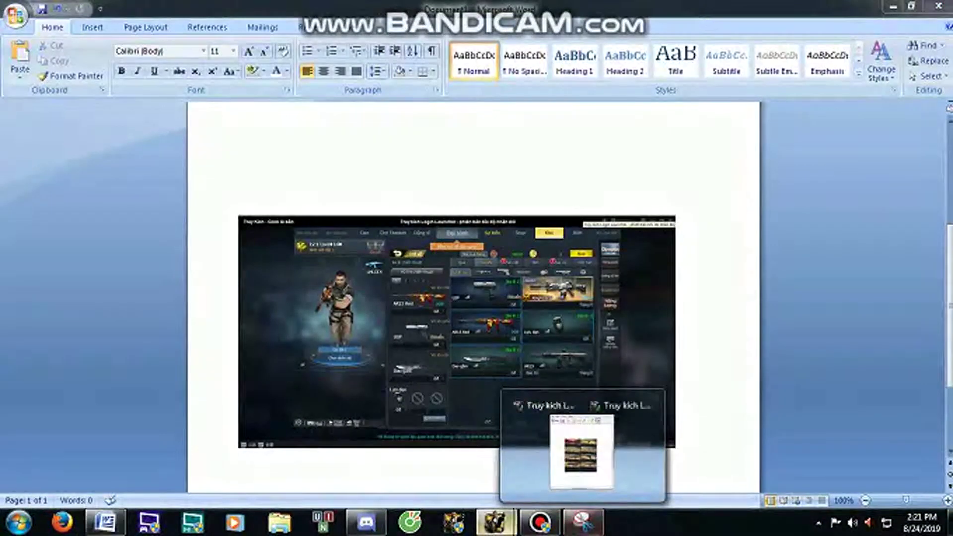
# Step: Look at the Truy Kich inventory in the game window, then return to Word
pyautogui.click(581, 451)
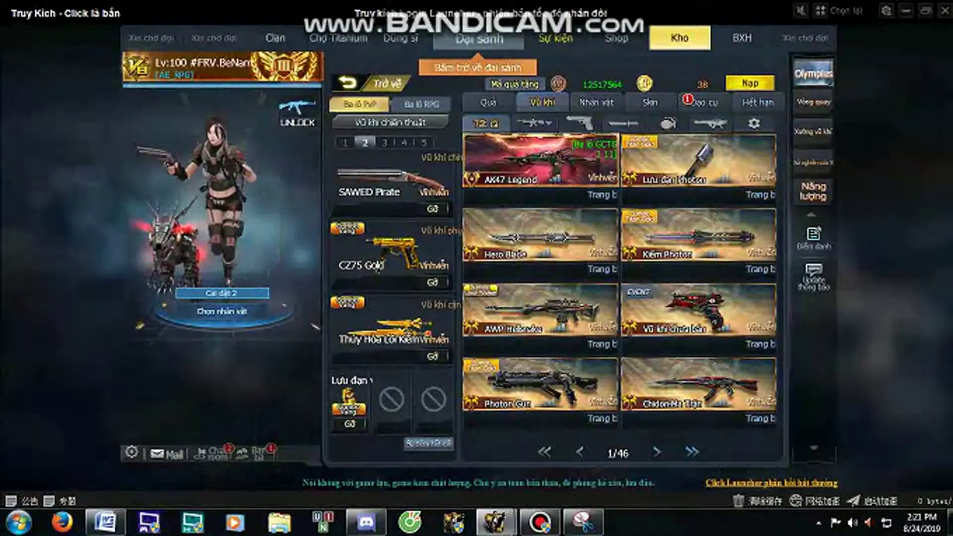
pyautogui.hotkey('alt', 'Tab')
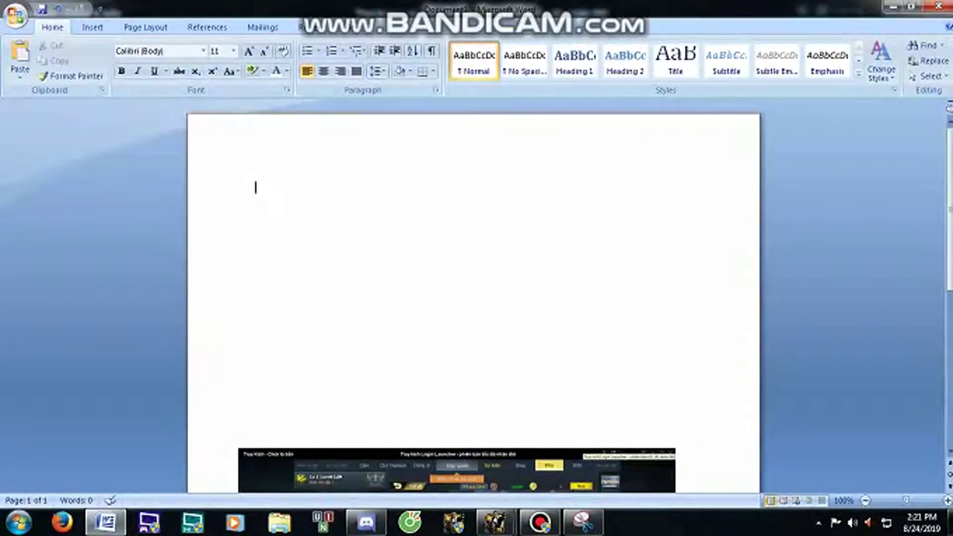
# Step: Paste the game screenshot and snip the weapons grid from it
pyautogui.hotkey('ctrl', 'v')
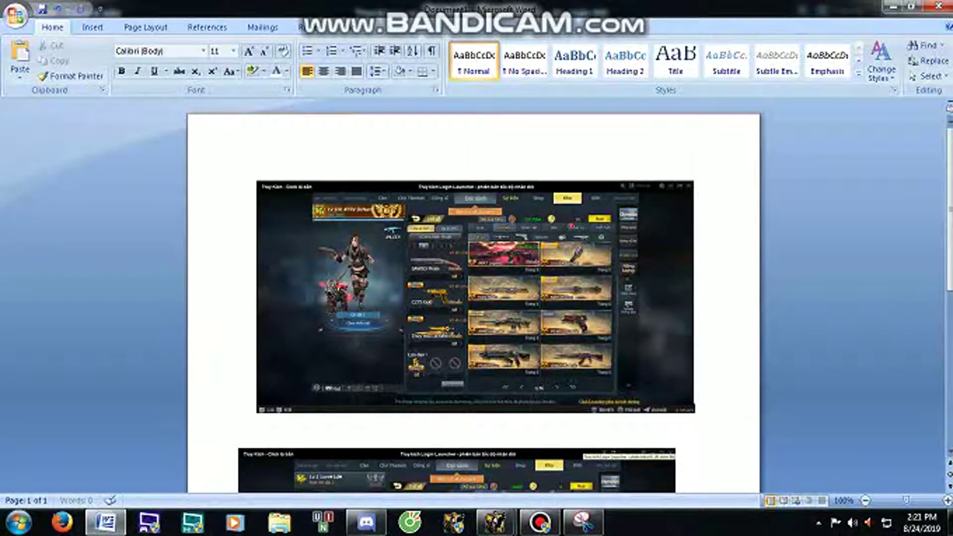
pyautogui.scroll(-2, 471, 297)
pyautogui.click(583, 521)
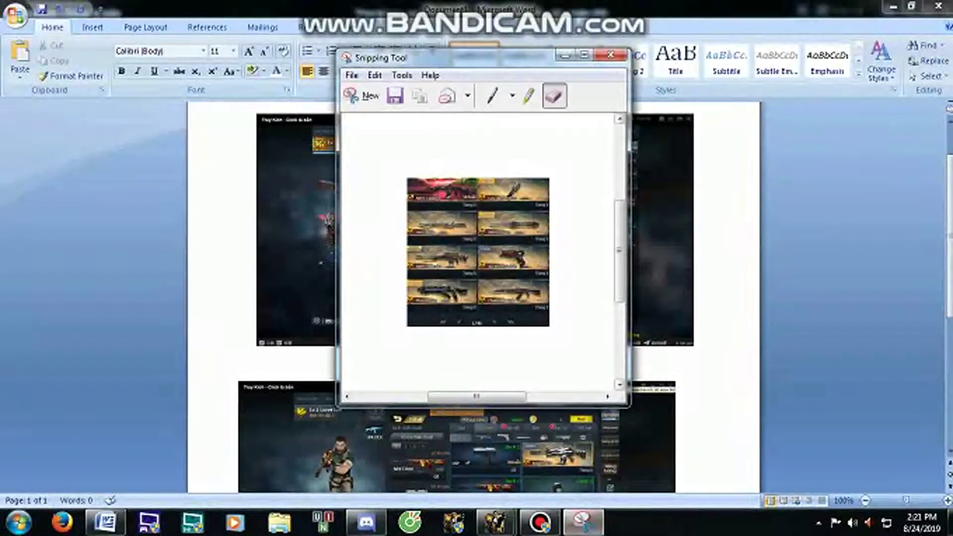
pyautogui.hotkey('ctrl', 'n')
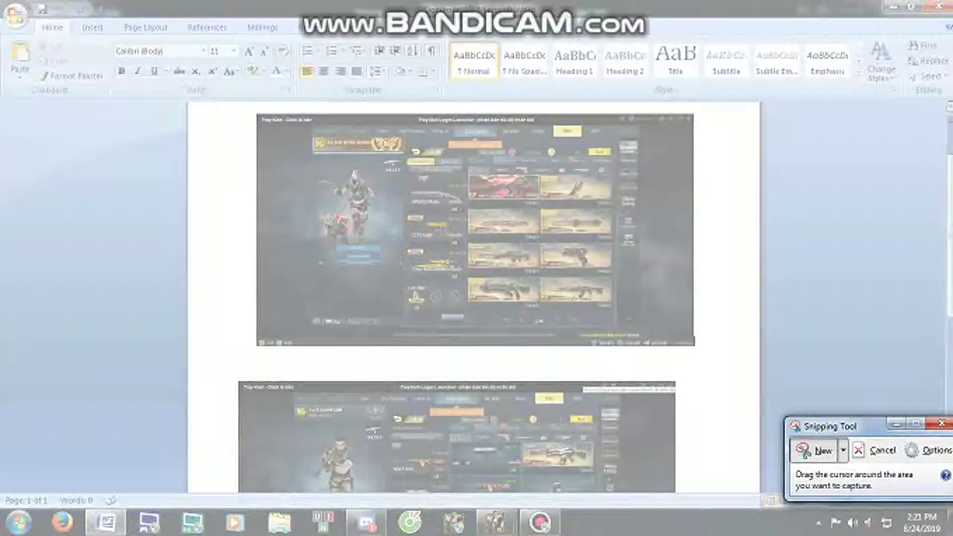
pyautogui.moveTo(467, 174)
pyautogui.mouseDown()
pyautogui.moveTo(617, 318)
pyautogui.moveTo(614, 327)
pyautogui.mouseUp()
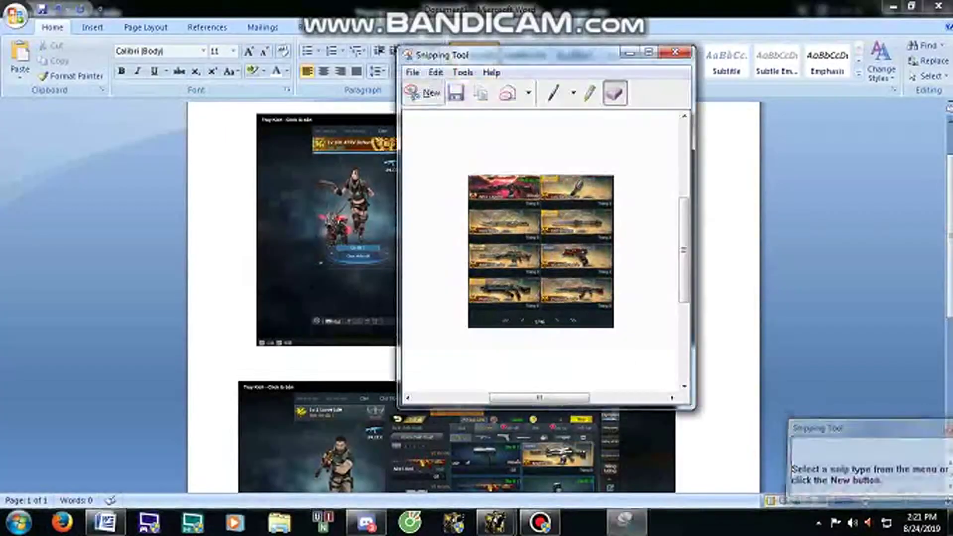
# Step: Cut the top picture, repaste it at the page top, and cut it again
pyautogui.rightClick(275, 230)
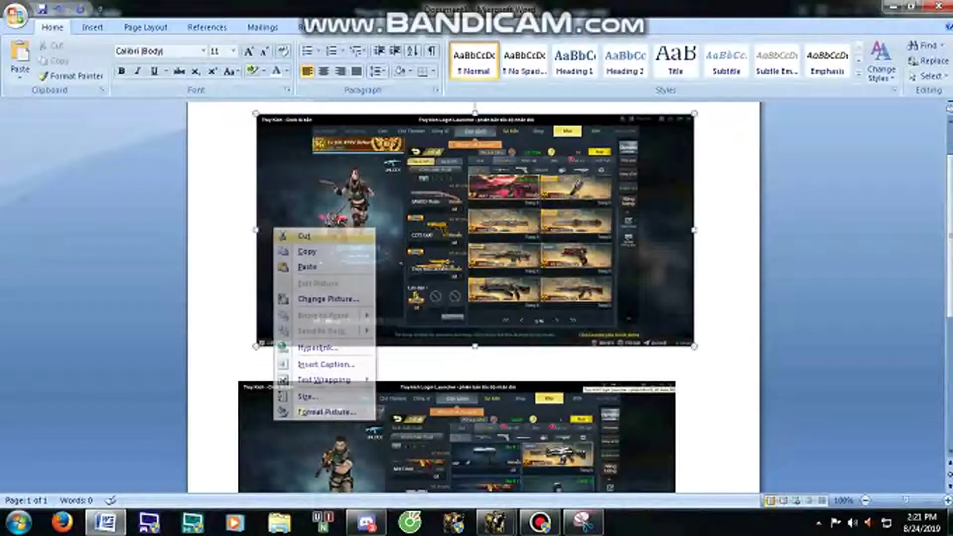
pyautogui.click(303, 236)
pyautogui.hotkey('ctrl', 'v')
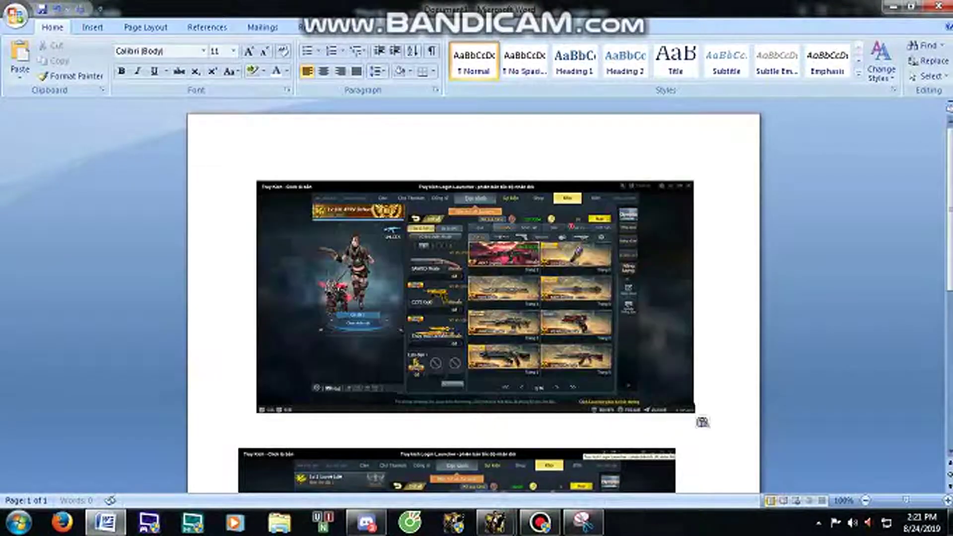
pyautogui.rightClick(520, 255)
pyautogui.click(548, 264)
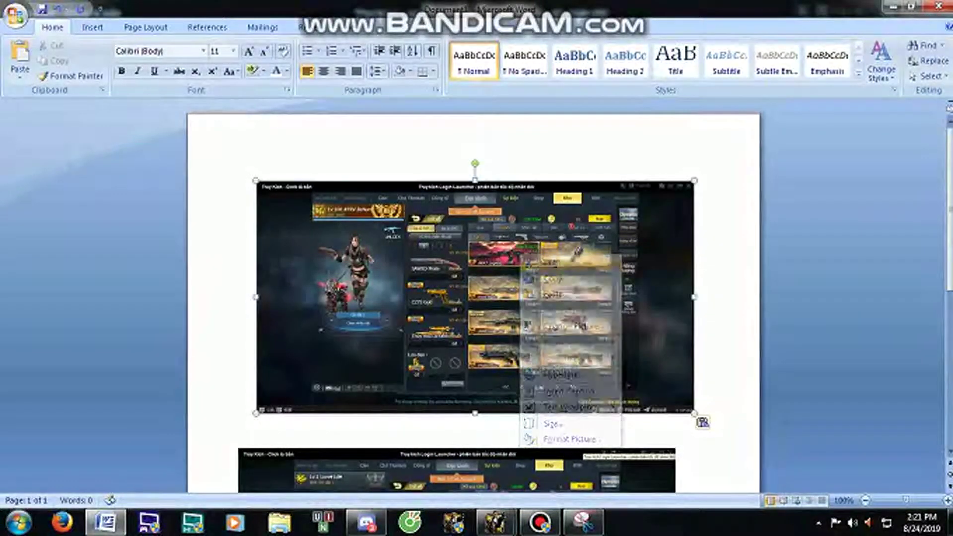
# Step: Toggle the weapons-grid snip window to check the blank Word page
pyautogui.click(584, 521)
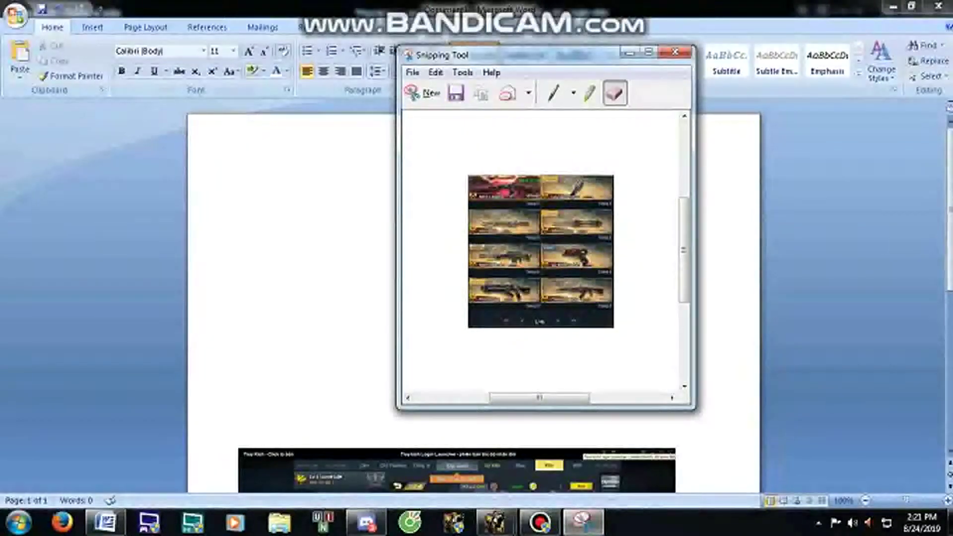
pyautogui.scroll(-2, 583, 521)
pyautogui.click(584, 521)
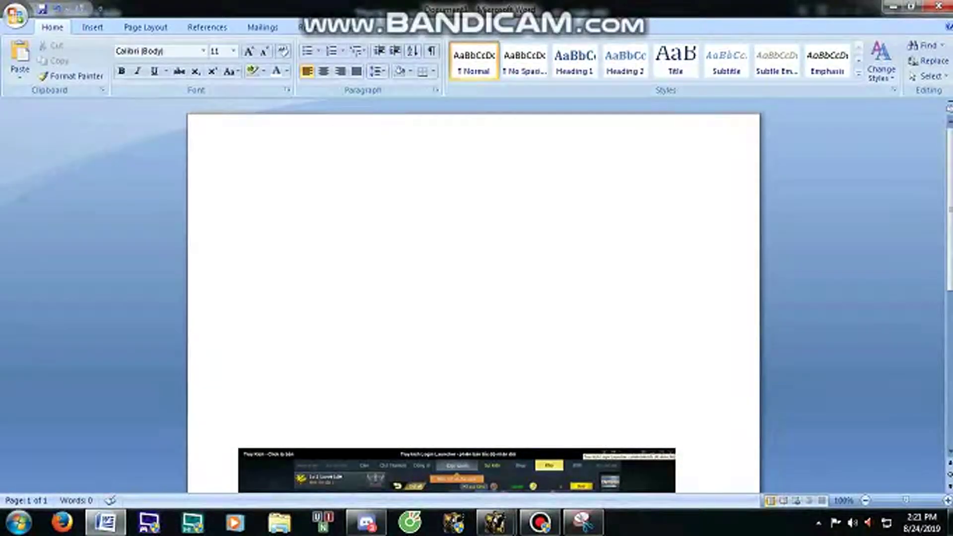
pyautogui.click(583, 521)
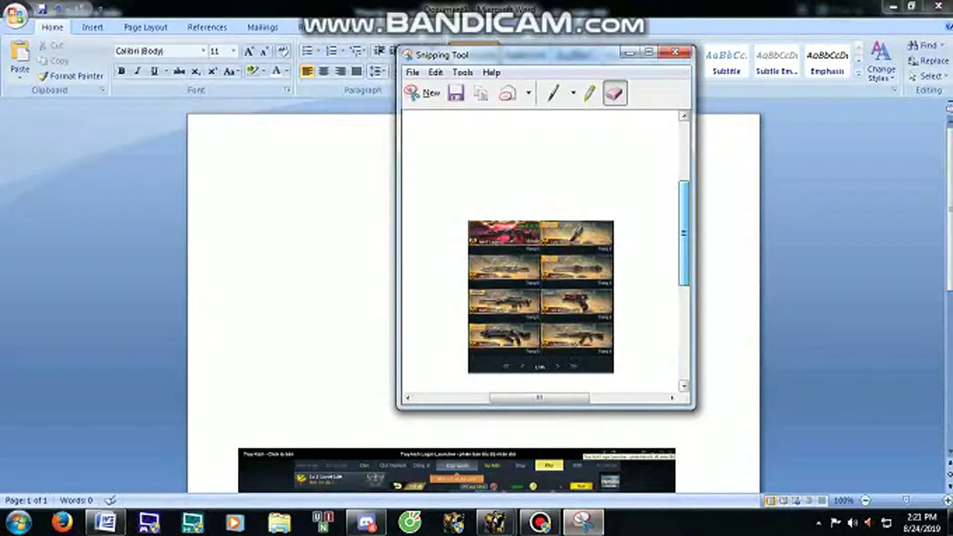
pyautogui.click(584, 521)
# Step: Paste and cut the game screenshot once more, pick the highlighter, then minimize the snip
pyautogui.hotkey('ctrl', 'v')
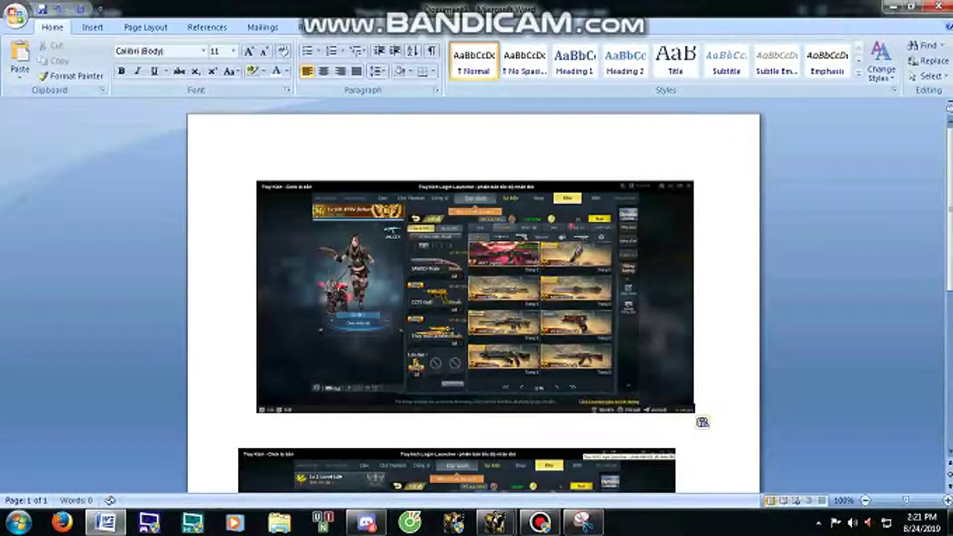
pyautogui.rightClick(529, 319)
pyautogui.click(558, 135)
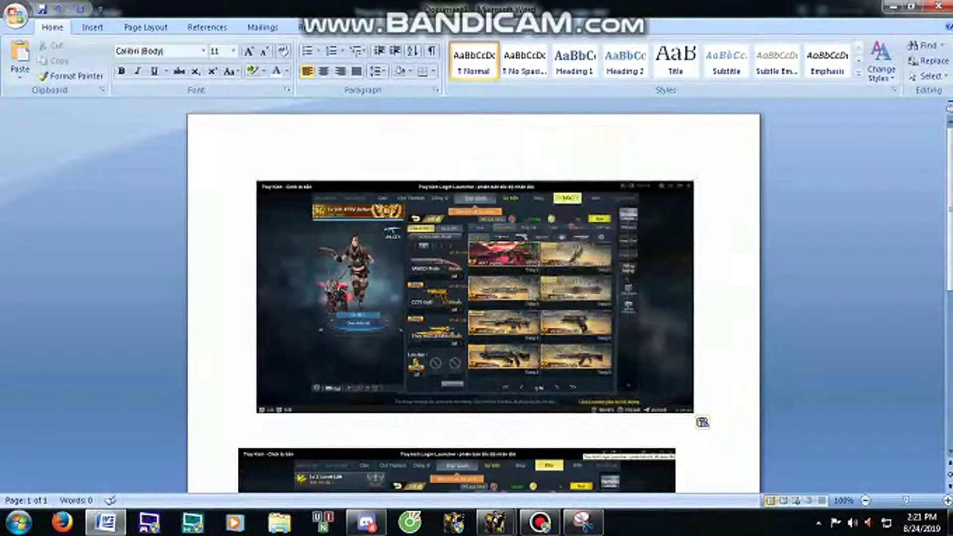
pyautogui.click(584, 521)
pyautogui.click(590, 92)
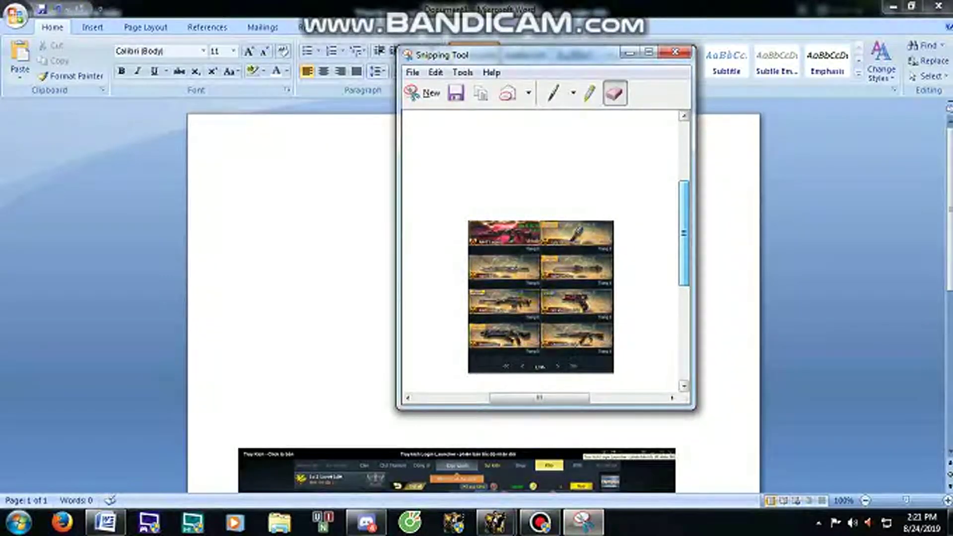
pyautogui.click(628, 51)
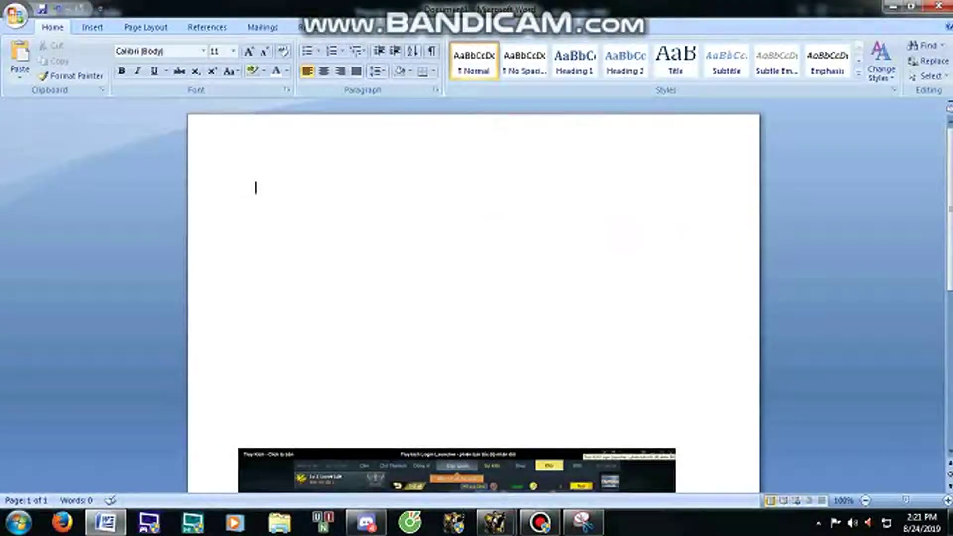
# Step: Paste the weapon-cards snip and give it Square text wrapping
pyautogui.hotkey('ctrl', 'v')
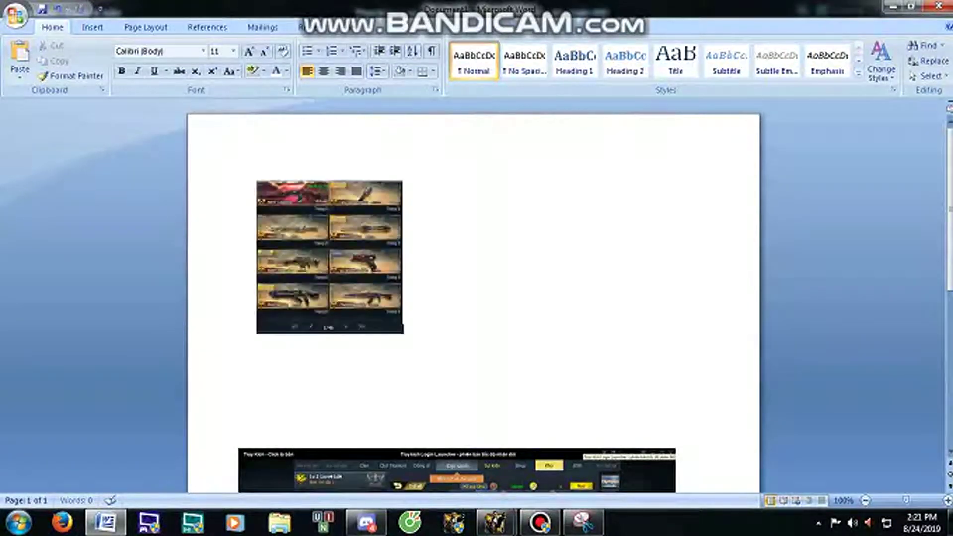
pyautogui.click(329, 257)
pyautogui.rightClick(349, 258)
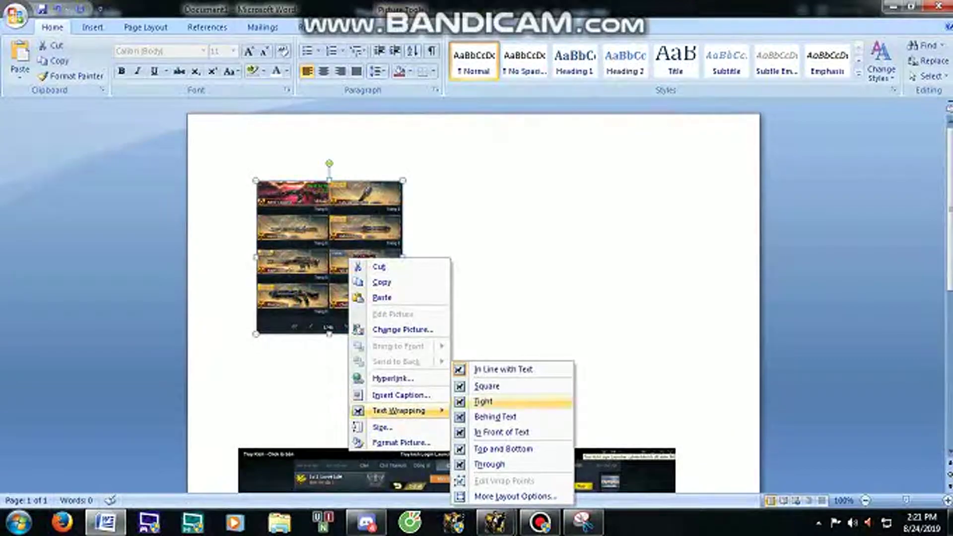
pyautogui.click(496, 385)
# Step: Position the snip over the screenshot's card grid with two Down nudges, adding a blank line above
pyautogui.moveTo(327, 259); pyautogui.dragTo(478, 395)
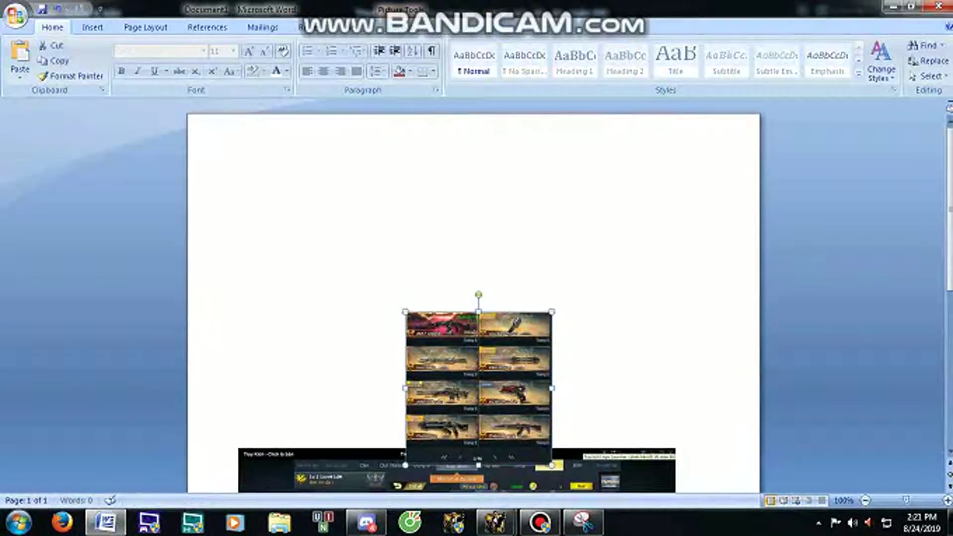
pyautogui.click(456, 347)
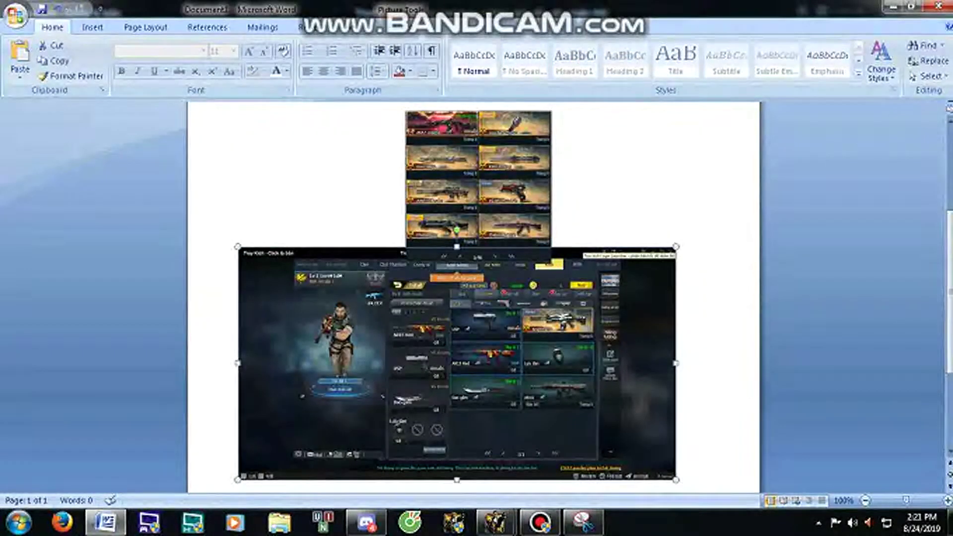
pyautogui.moveTo(478, 179); pyautogui.dragTo(521, 326)
pyautogui.press('Down')
pyautogui.press('Down')
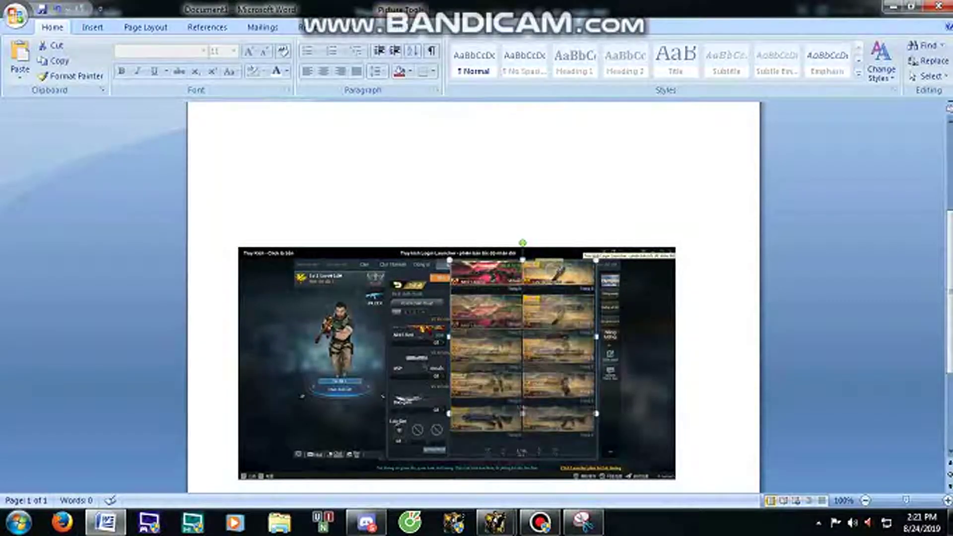
pyautogui.press('Down')
pyautogui.press('Down')
pyautogui.press('Down')
pyautogui.press('Escape')
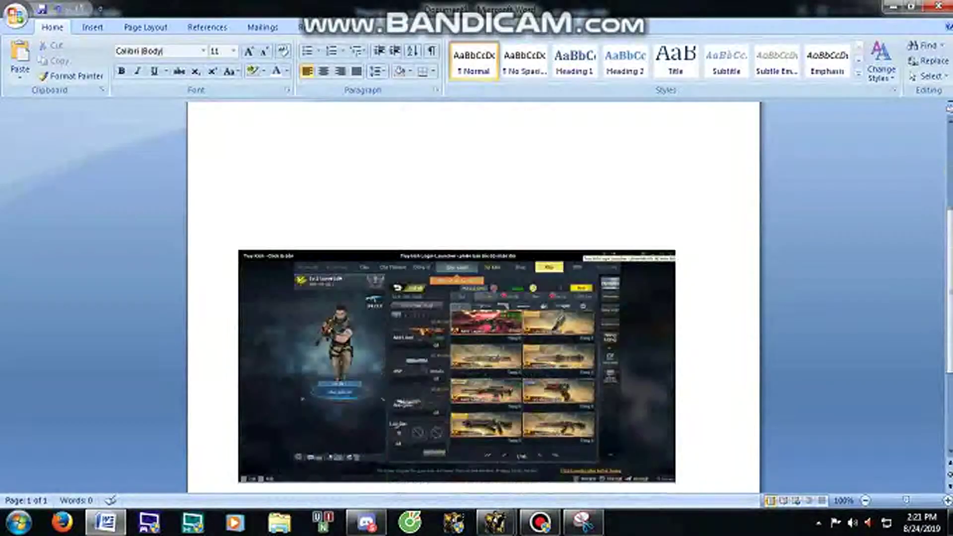
pyautogui.scroll(-3, 457, 318)
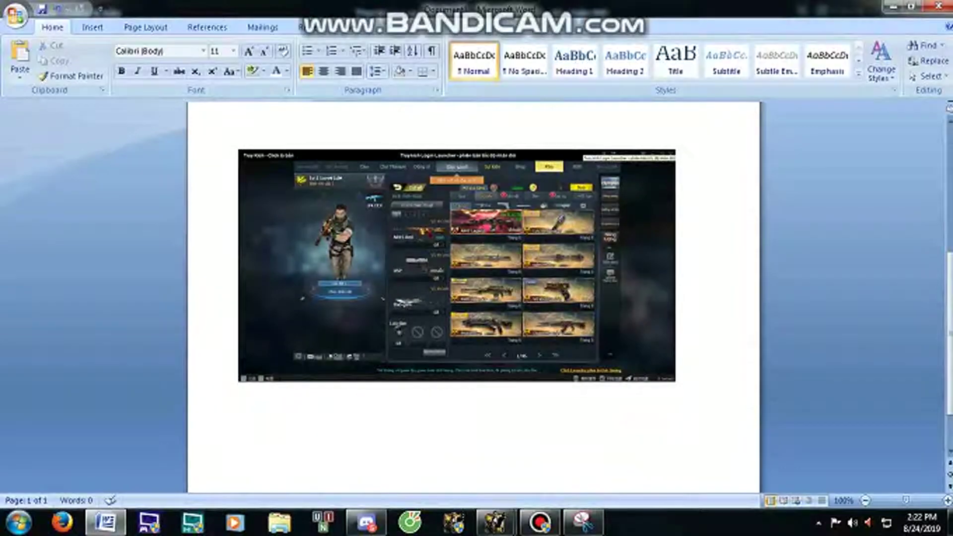
pyautogui.press('Return')
pyautogui.press('Return')
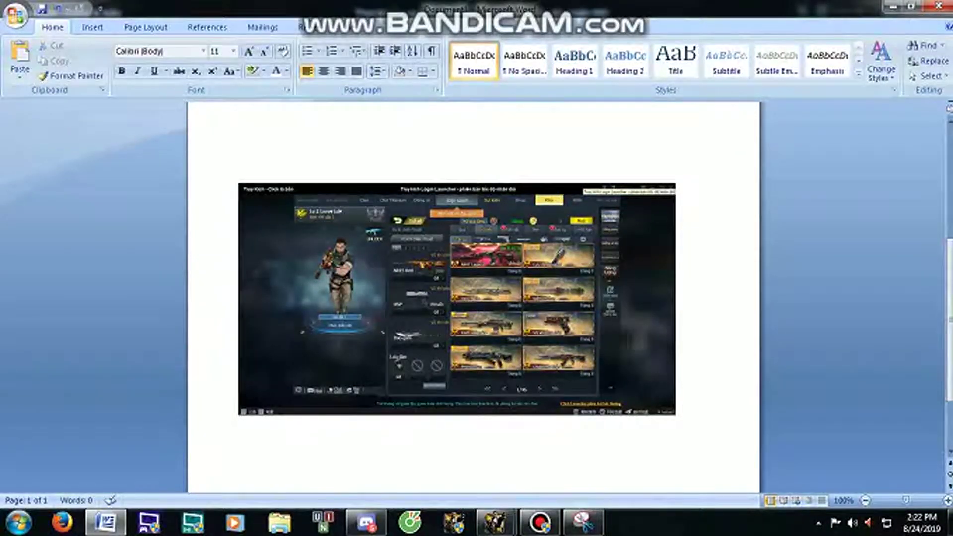
pyautogui.click(583, 521)
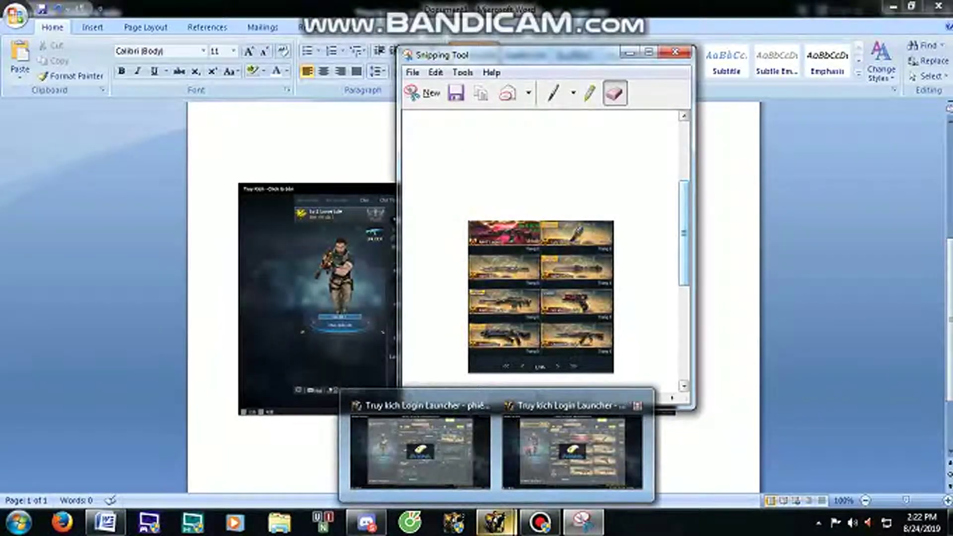
# Step: View the Truy Kich inventory, post a ':v' reply in the Discord chat, and return to Word
pyautogui.click(570, 447)
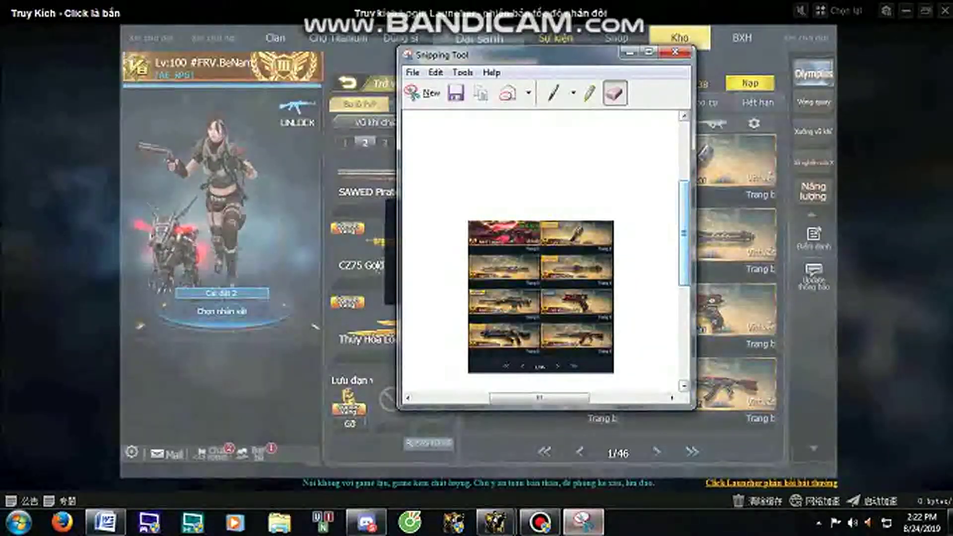
pyautogui.click(379, 265)
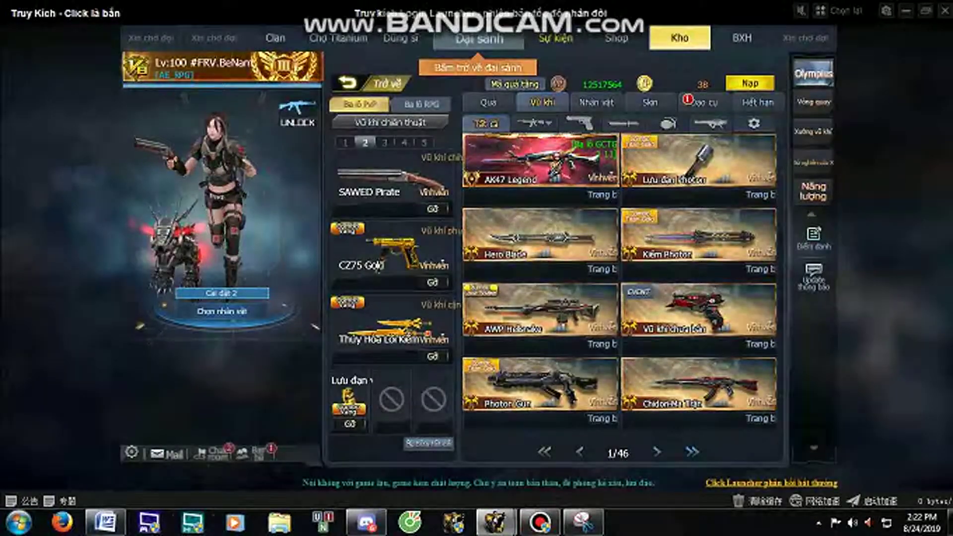
pyautogui.hotkey('alt', 'Tab')
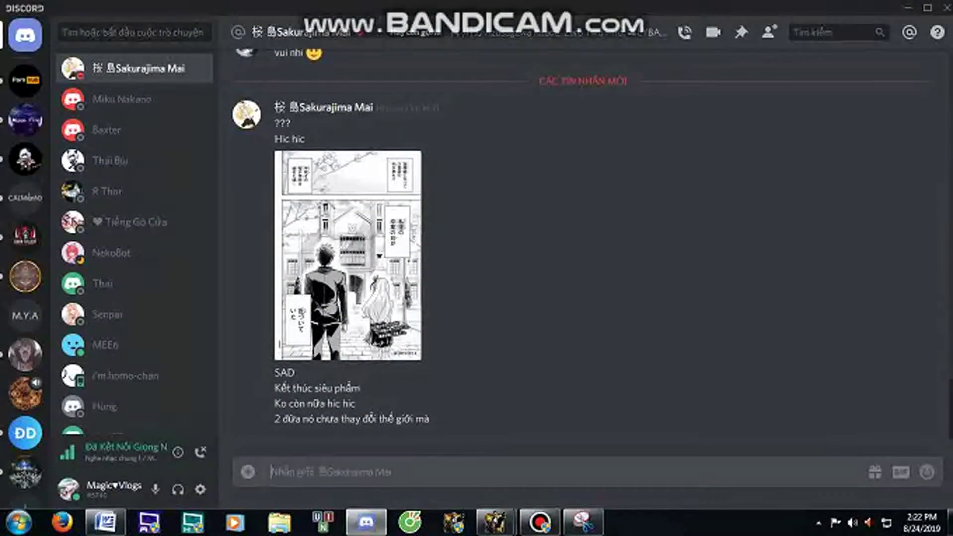
pyautogui.write(':')
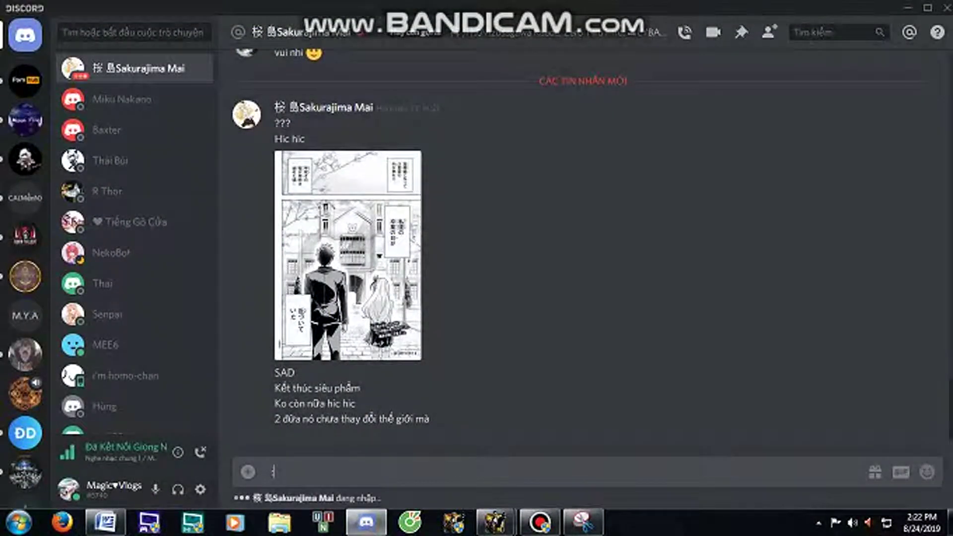
pyautogui.press('Return')
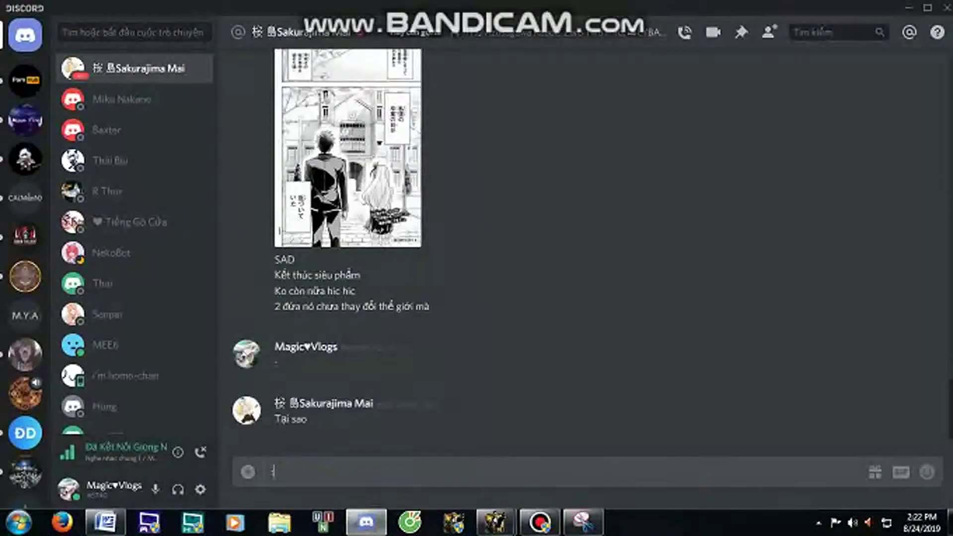
pyautogui.write(':v')
pyautogui.press('Return')
pyautogui.click(105, 521)
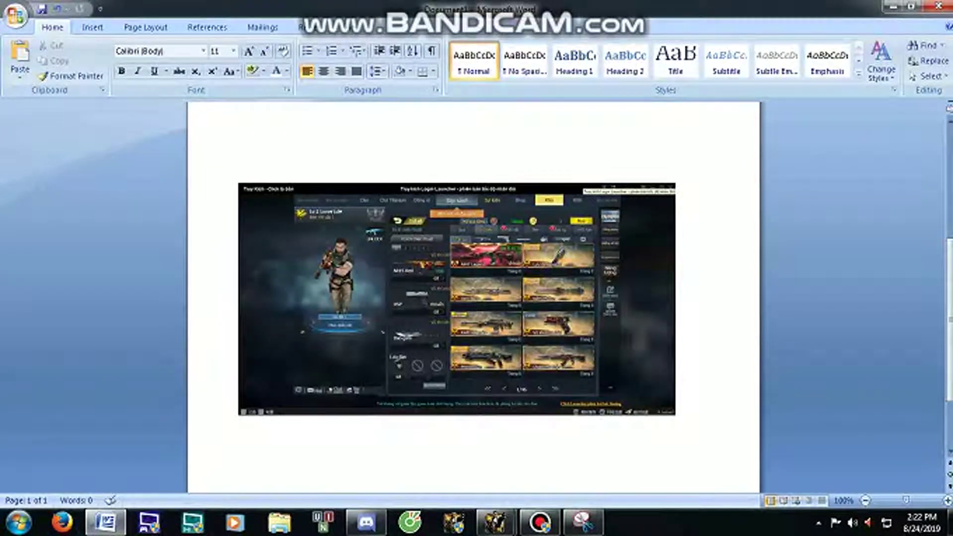
# Step: Paste the new inventory screenshot at the page top and snip a small icon from it
pyautogui.press('Return')
pyautogui.press('Return')
pyautogui.press('Return')
pyautogui.press('Return')
pyautogui.press('Return')
pyautogui.press('Return')
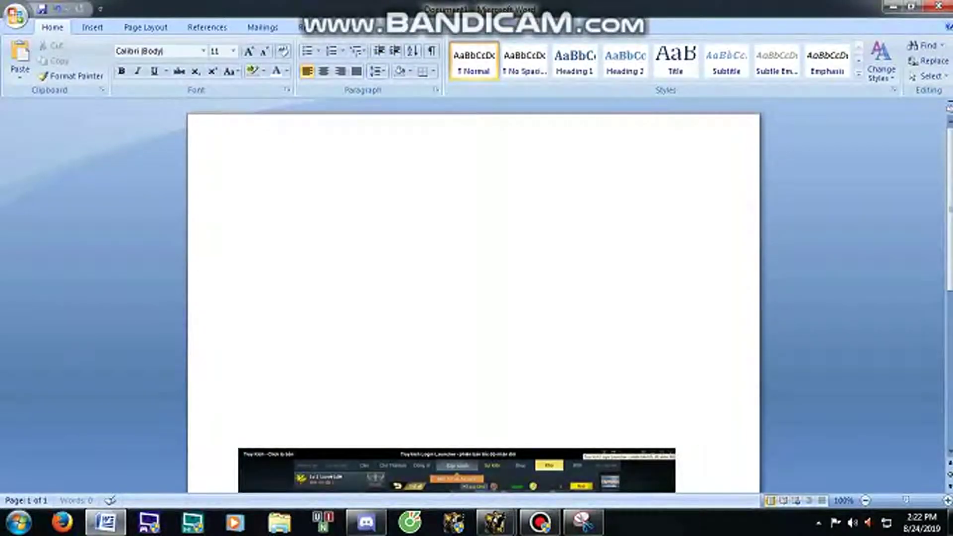
pyautogui.hotkey('ctrl', 'v')
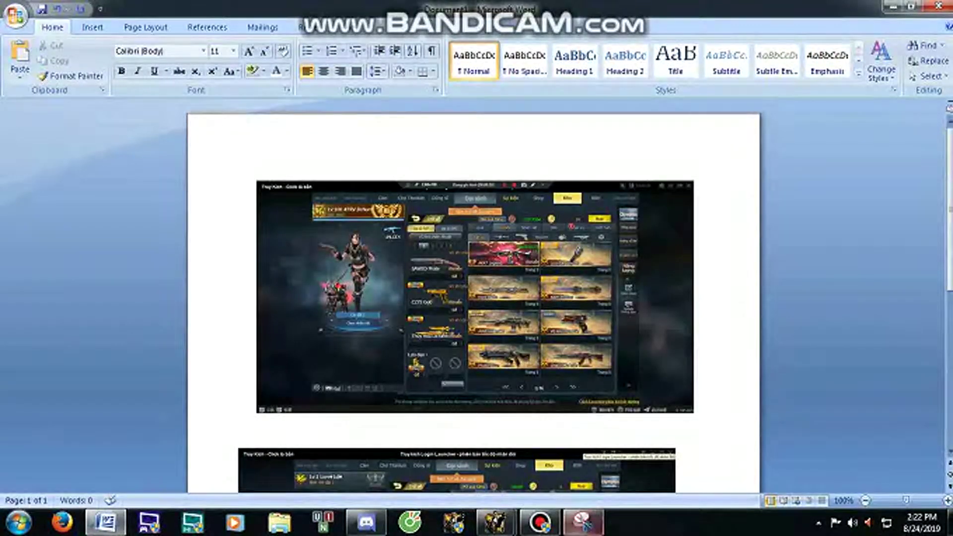
pyautogui.click(583, 521)
pyautogui.click(425, 94)
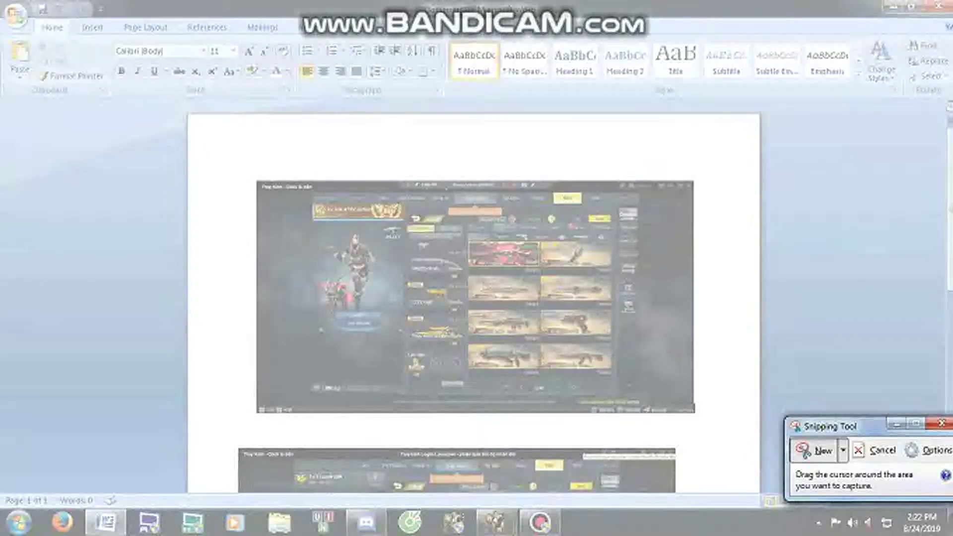
pyautogui.moveTo(311, 203); pyautogui.dragTo(325, 221)
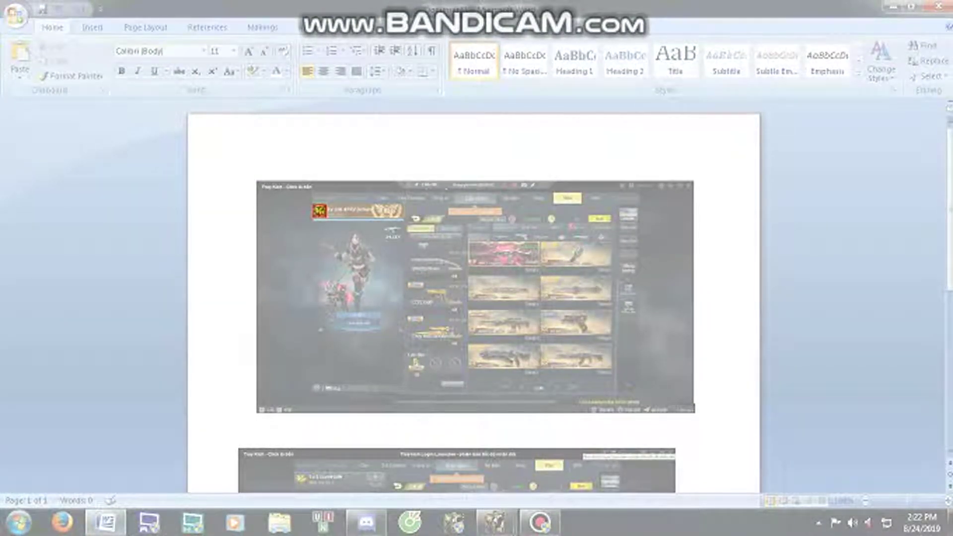
pyautogui.moveTo(325, 219); pyautogui.dragTo(326, 219)
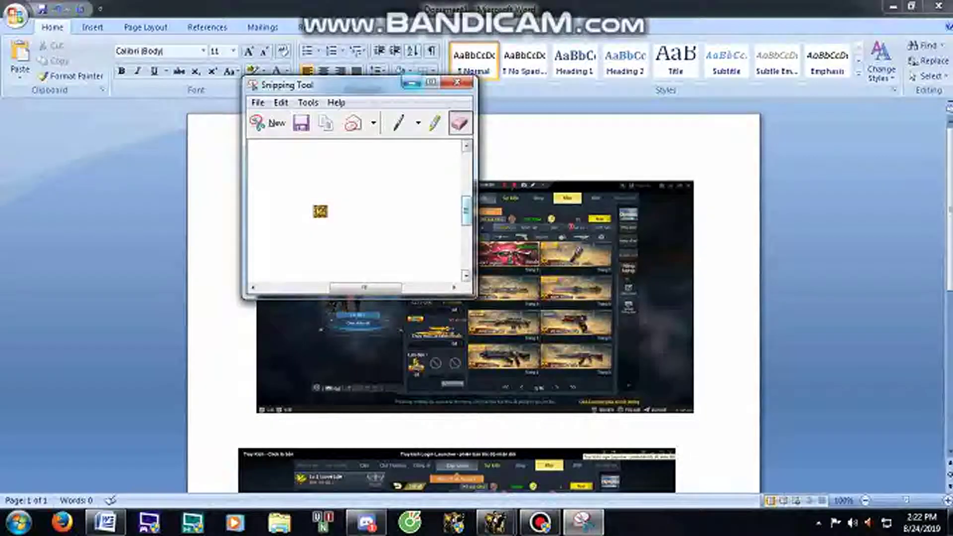
# Step: Cut the pasted screenshot off the page, paste it back, then cut it again
pyautogui.click(411, 82)
pyautogui.rightClick(436, 262)
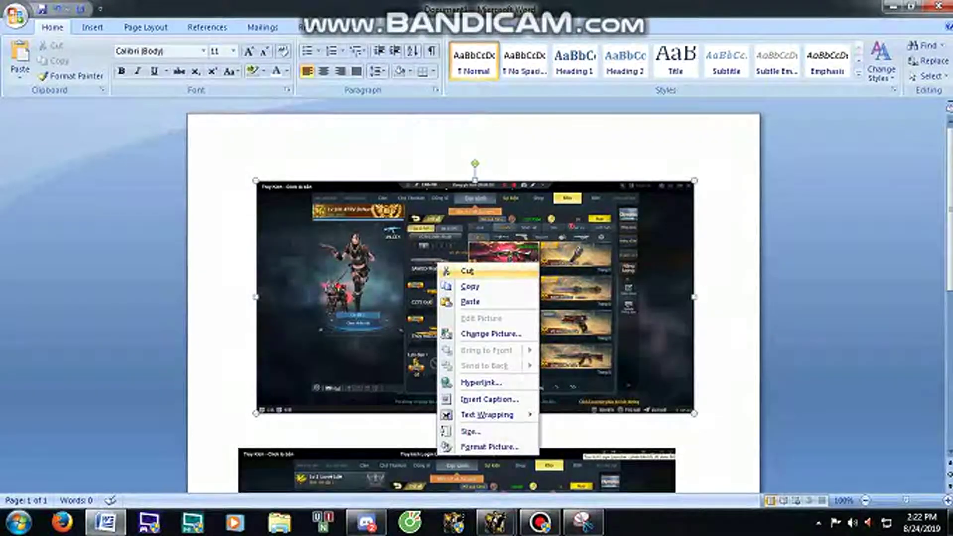
pyautogui.click(466, 270)
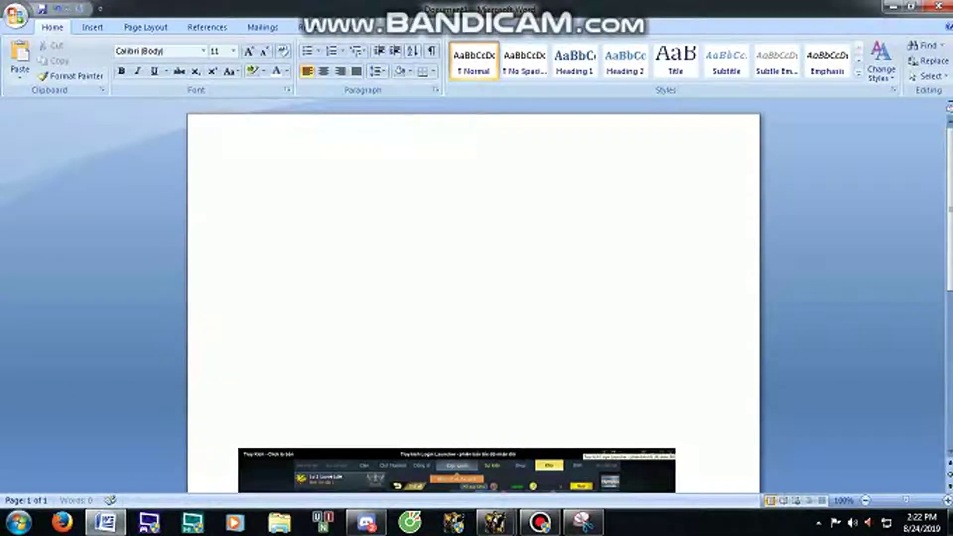
pyautogui.hotkey('ctrl', 'v')
pyautogui.click(702, 457)
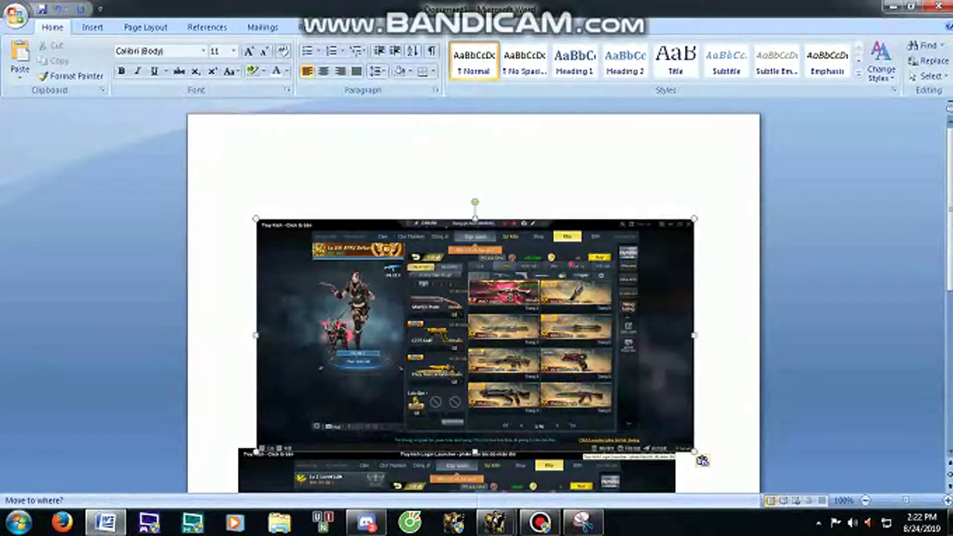
pyautogui.rightClick(485, 316)
pyautogui.press('Escape')
pyautogui.rightClick(419, 276)
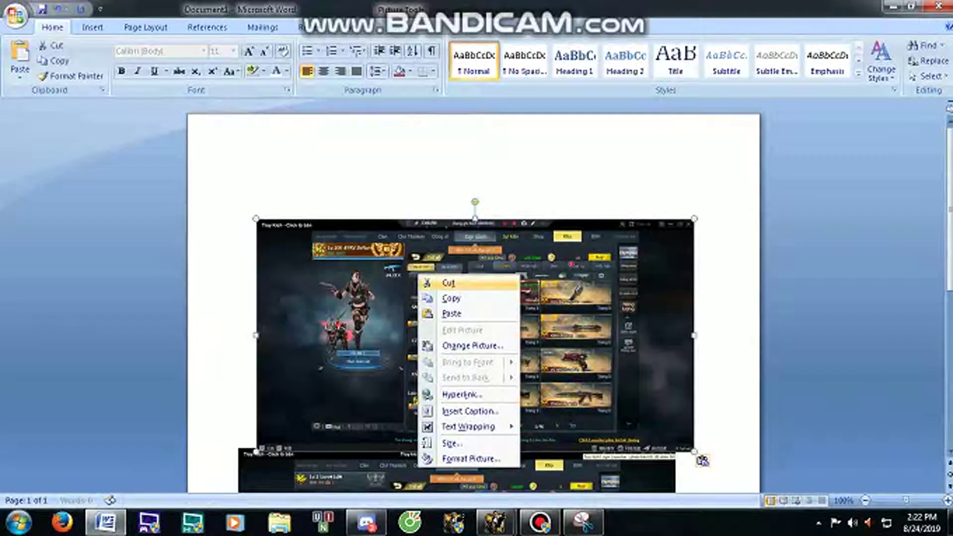
pyautogui.click(449, 283)
# Step: Bring back the icon snip and toggle its Pen and Eraser tools
pyautogui.click(583, 521)
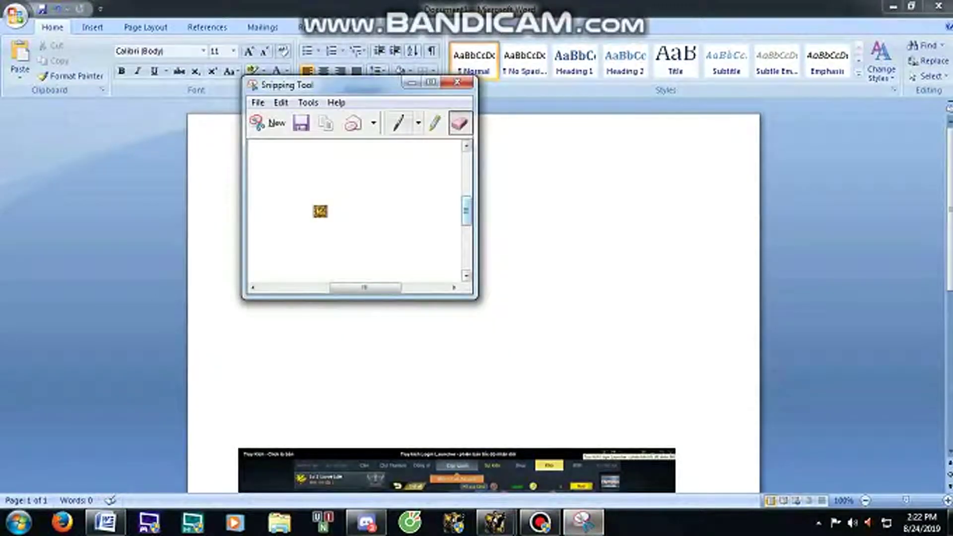
pyautogui.click(398, 123)
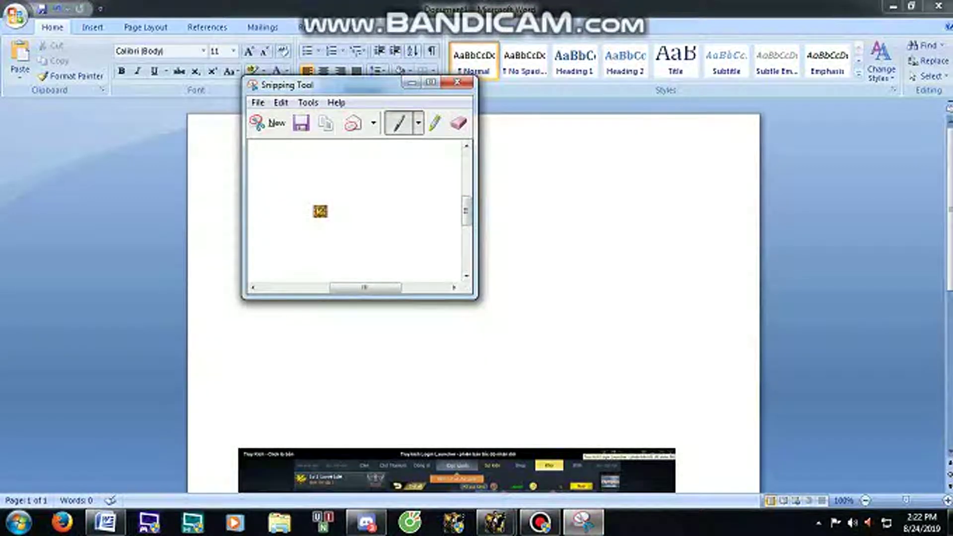
pyautogui.click(459, 123)
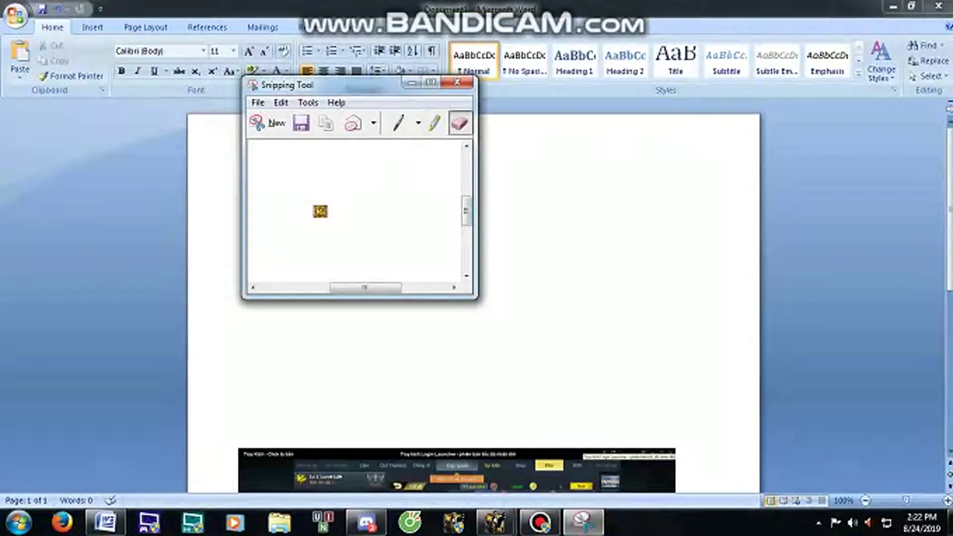
pyautogui.click(411, 82)
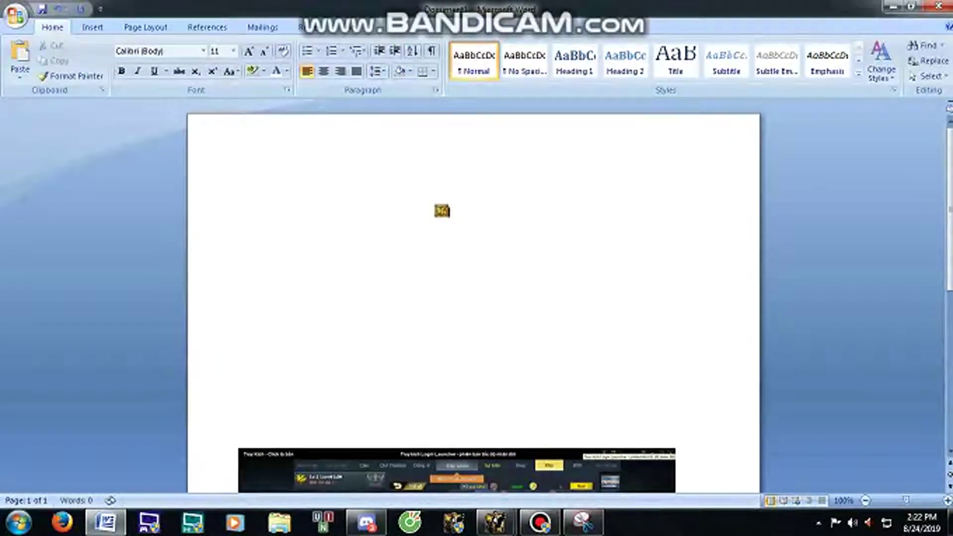
# Step: Give the small icon Square text wrapping, drag it onto the screenshot, then delete it
pyautogui.click(442, 210)
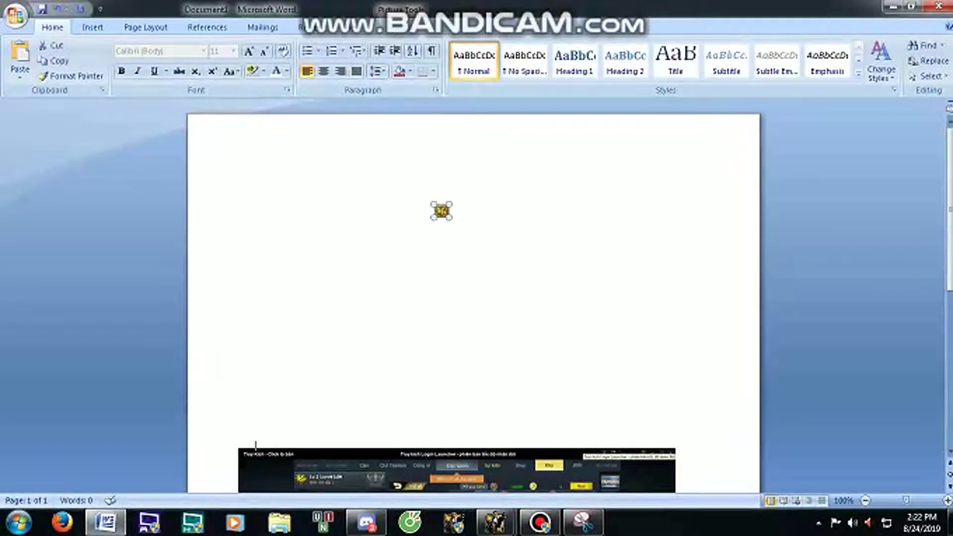
pyautogui.rightClick(441, 210)
pyautogui.moveTo(492, 364)
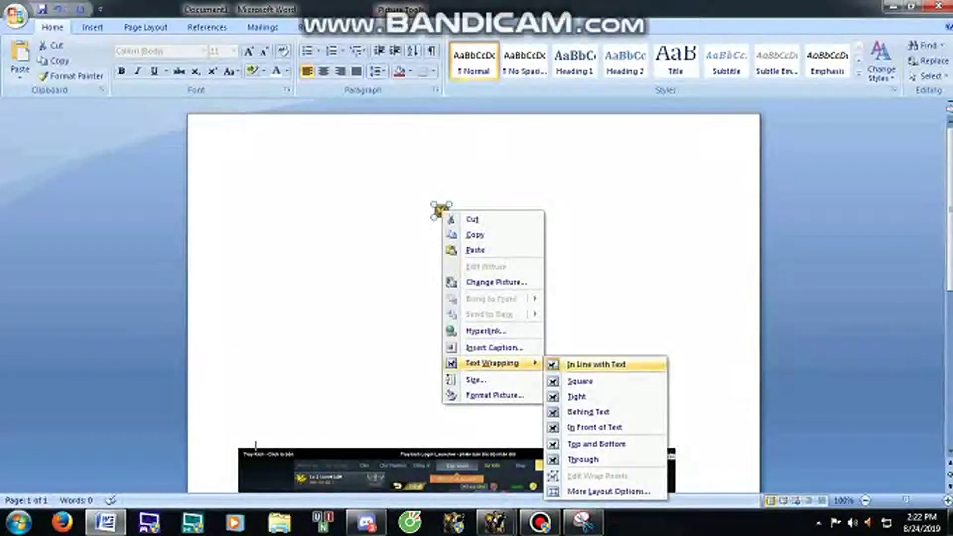
pyautogui.click(579, 381)
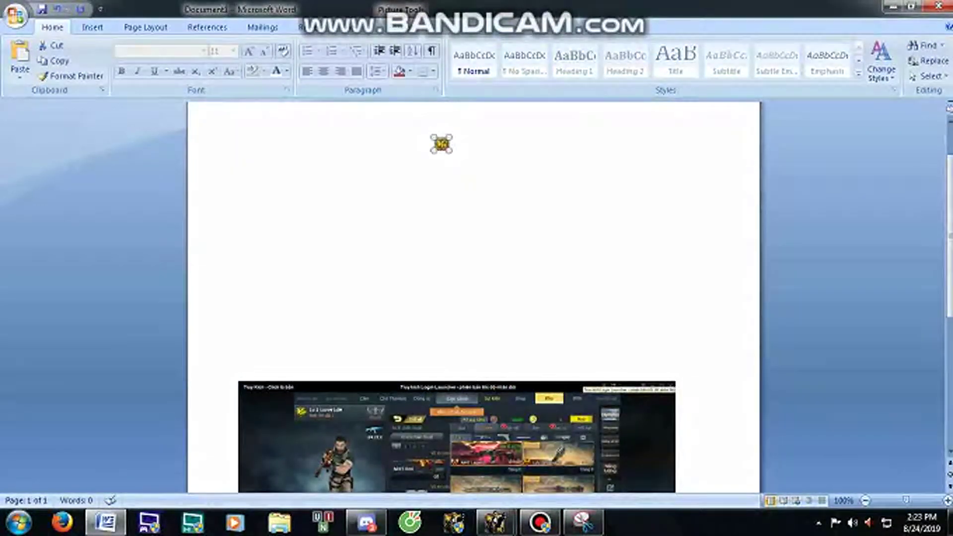
pyautogui.moveTo(441, 143)
pyautogui.mouseDown()
pyautogui.moveTo(402, 287)
pyautogui.moveTo(340, 362)
pyautogui.mouseUp()
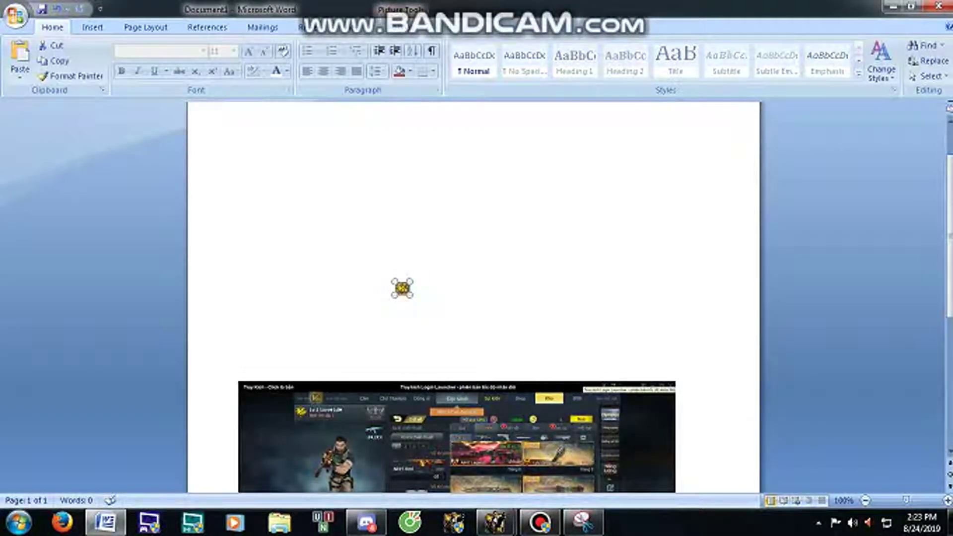
pyautogui.moveTo(316, 397); pyautogui.dragTo(301, 409)
pyautogui.press('Delete')
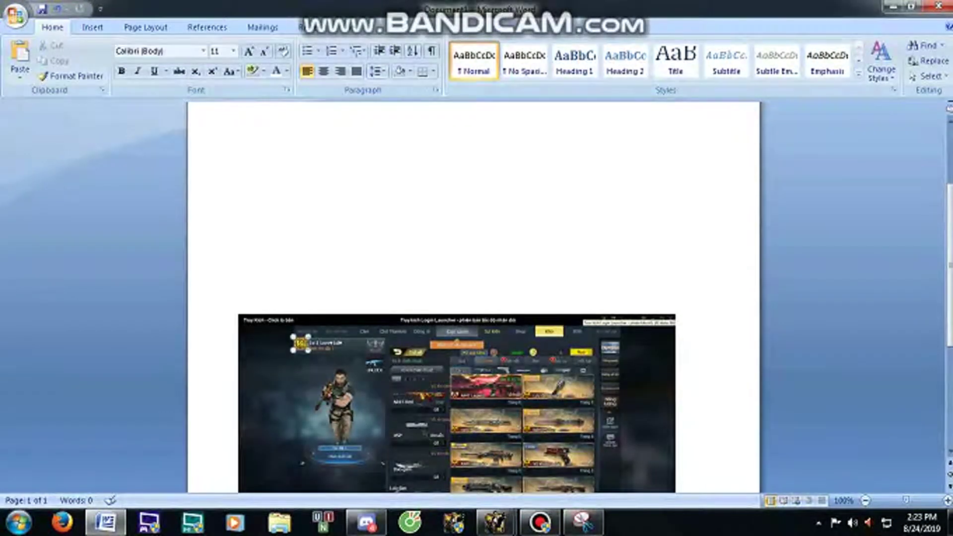
pyautogui.click(300, 343)
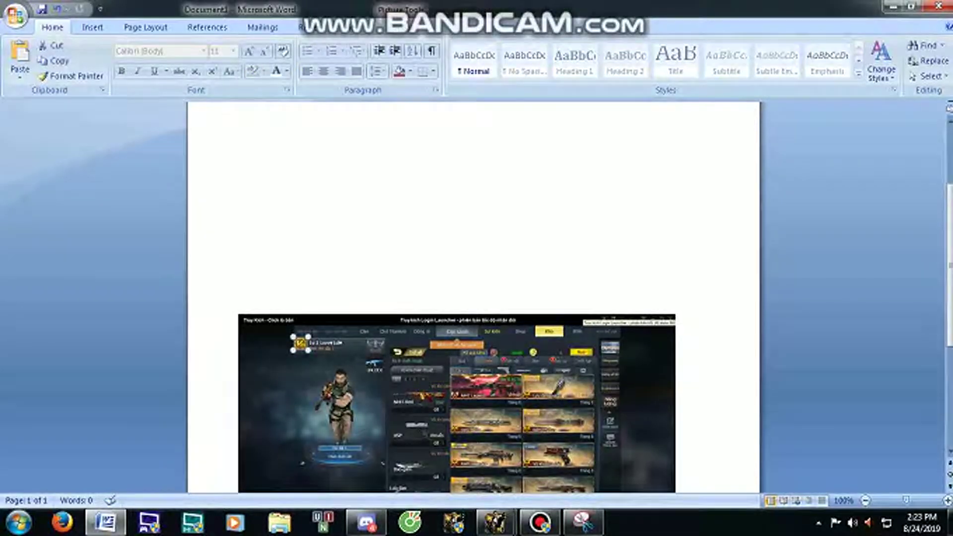
pyautogui.press('Delete')
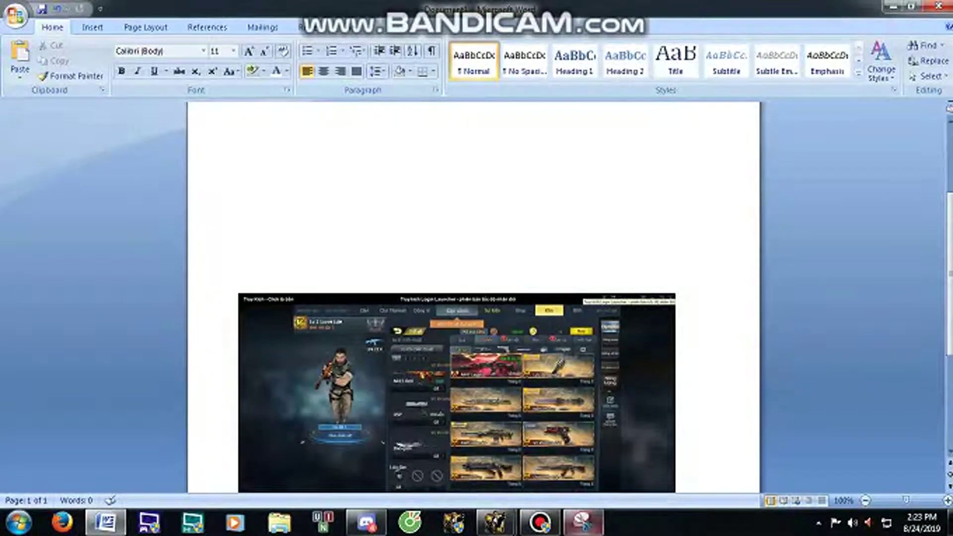
pyautogui.moveTo(495, 521)
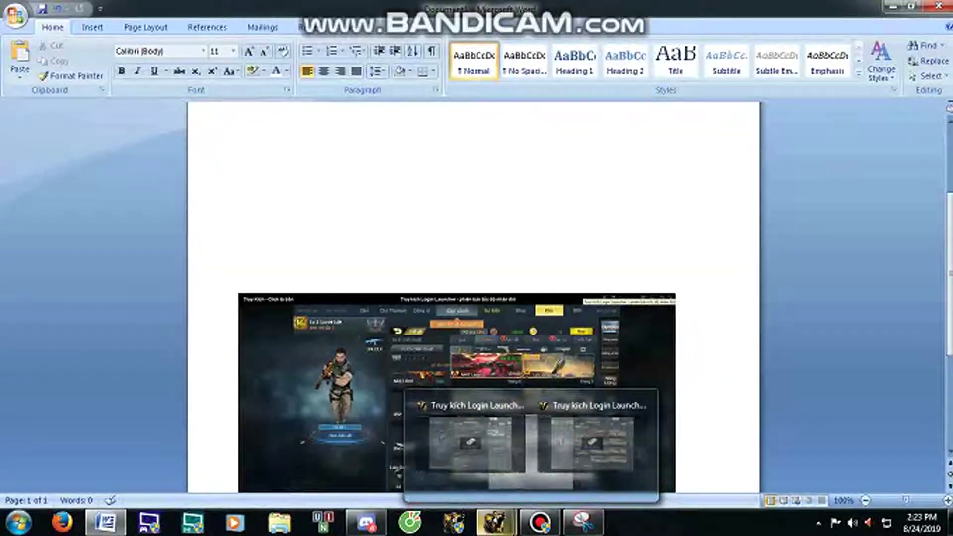
# Step: In Truy Kich, view the personal stats and Huy chương medals, close them, and switch to Discord
pyautogui.click(426, 450)
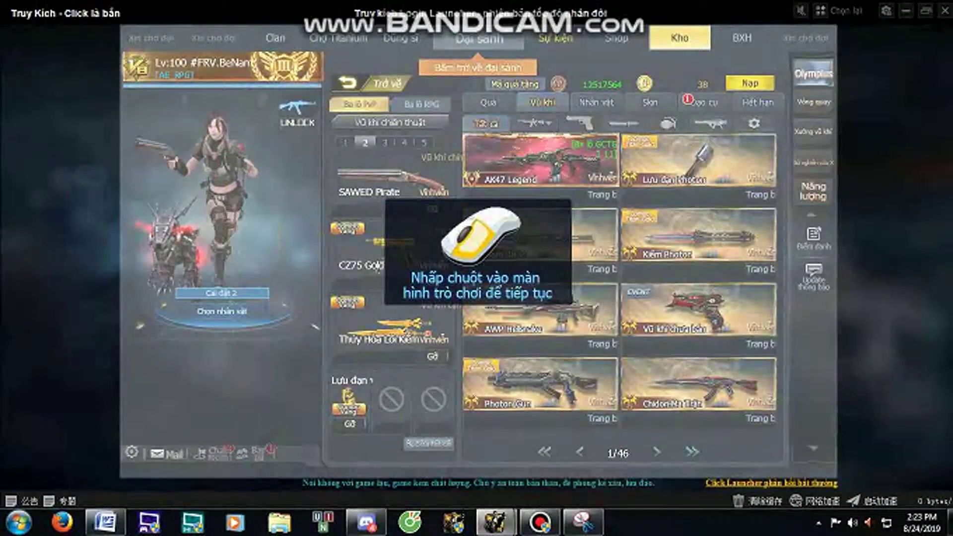
pyautogui.click(224, 67)
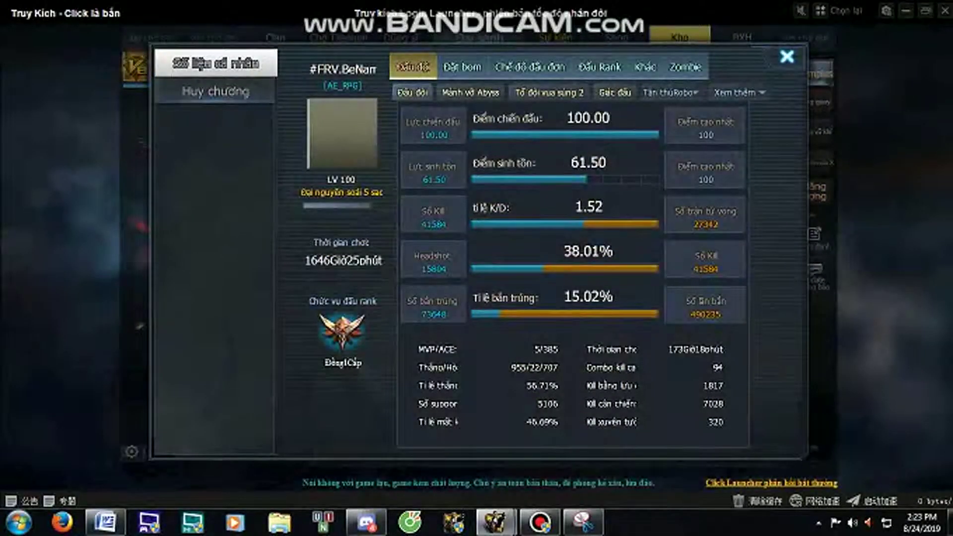
pyautogui.click(645, 66)
pyautogui.click(215, 91)
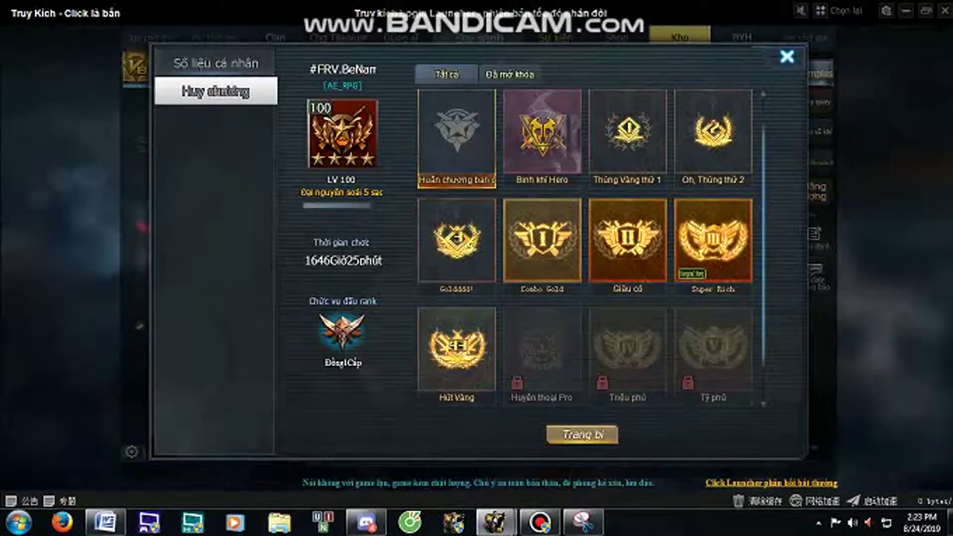
pyautogui.press('Escape')
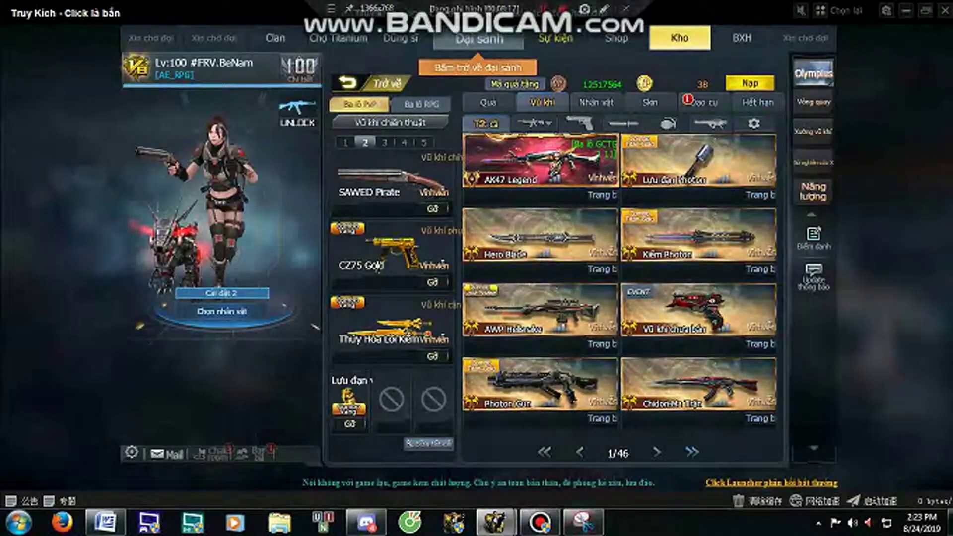
pyautogui.hotkey('alt', 'Tab')
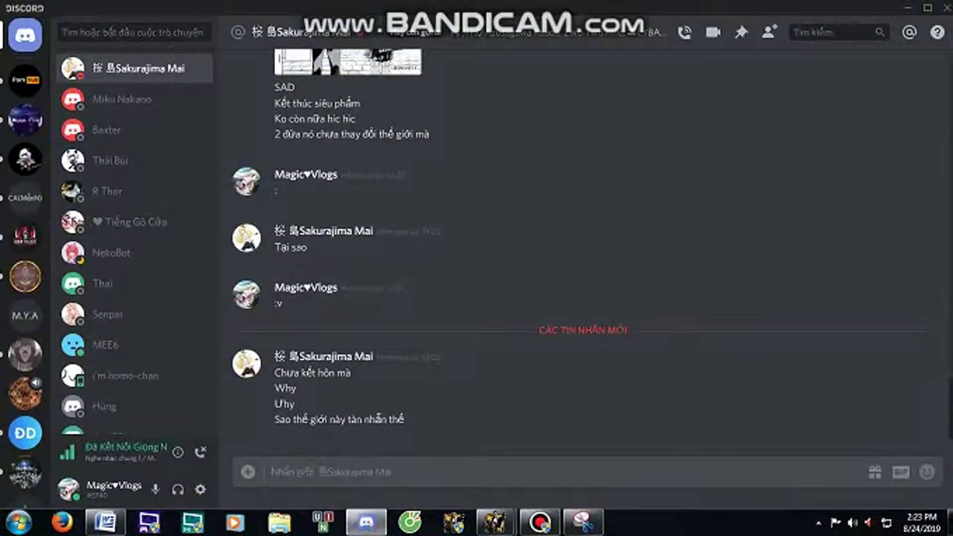
# Step: Send the 'hoi tac gia y' reply with a smiley in the direct chat, then return to Word
pyautogui.write('hoi tac gia y')
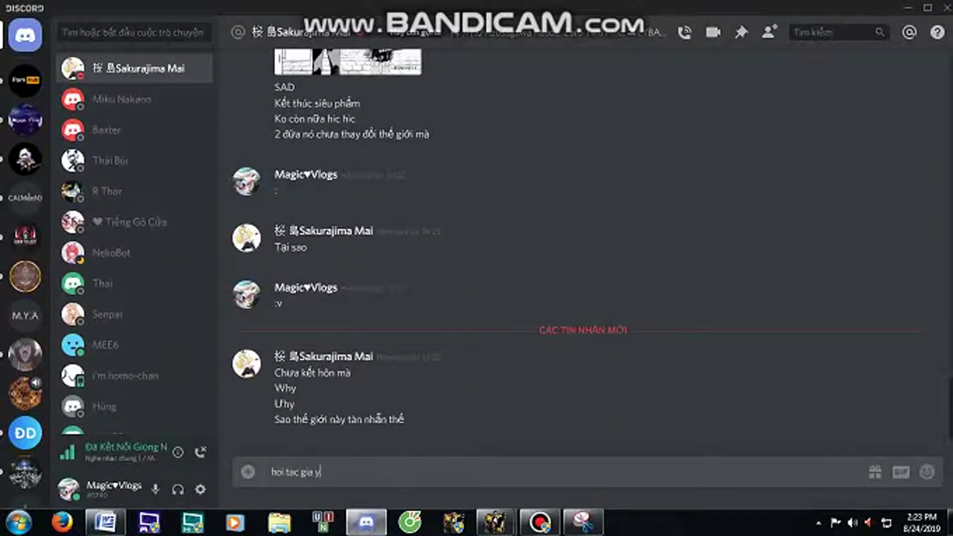
pyautogui.write(':)')
pyautogui.press('Return')
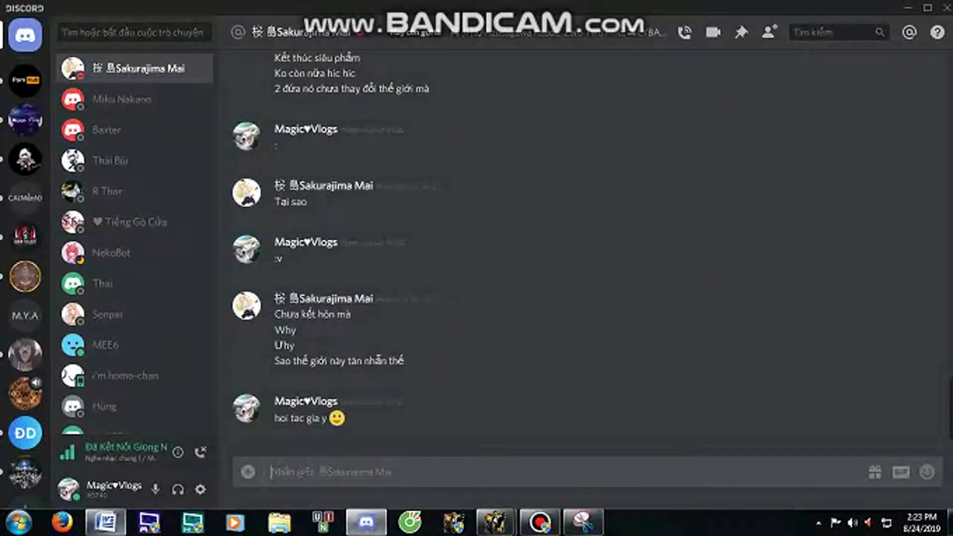
pyautogui.hotkey('alt', 'Tab')
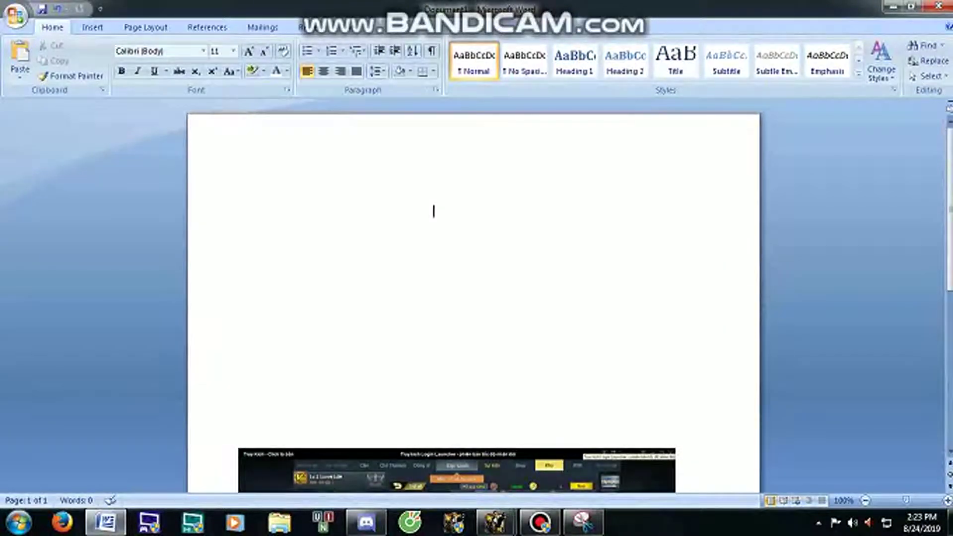
# Step: Cut the small picture near the page bottom and paste it over the large screenshot
pyautogui.click(300, 477)
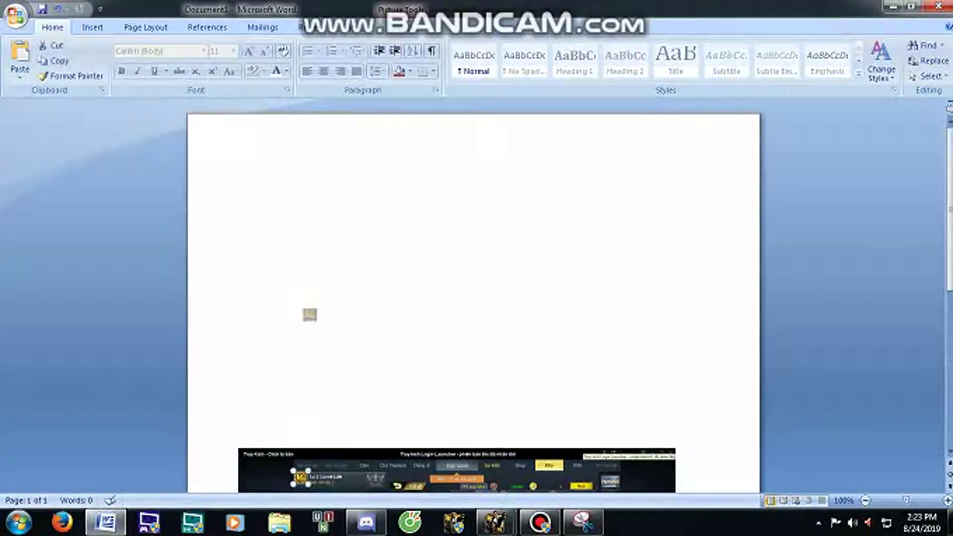
pyautogui.moveTo(309, 314)
pyautogui.mouseDown()
pyautogui.moveTo(315, 283)
pyautogui.moveTo(331, 298)
pyautogui.mouseUp()
pyautogui.rightClick(315, 284)
pyautogui.click(255, 211)
pyautogui.rightClick(315, 284)
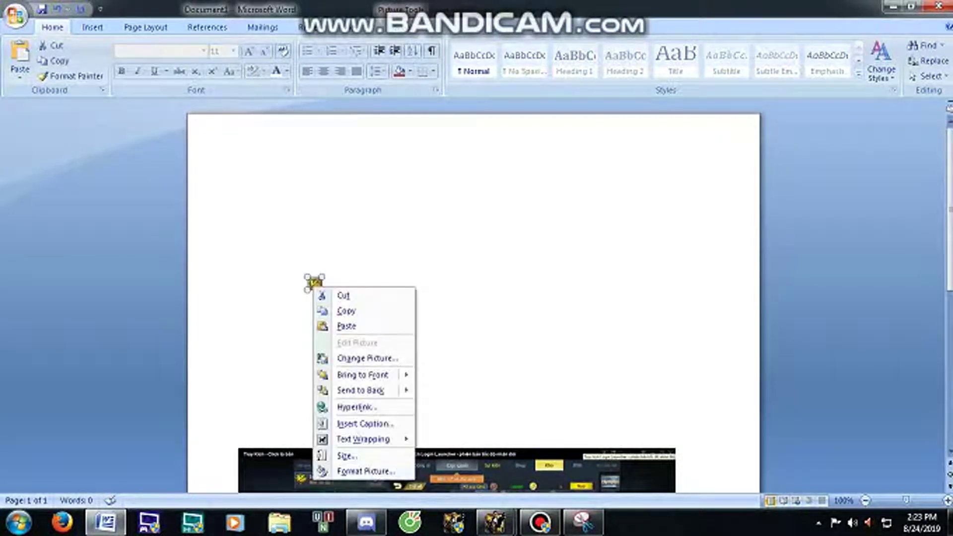
pyautogui.click(341, 294)
pyautogui.click(456, 402)
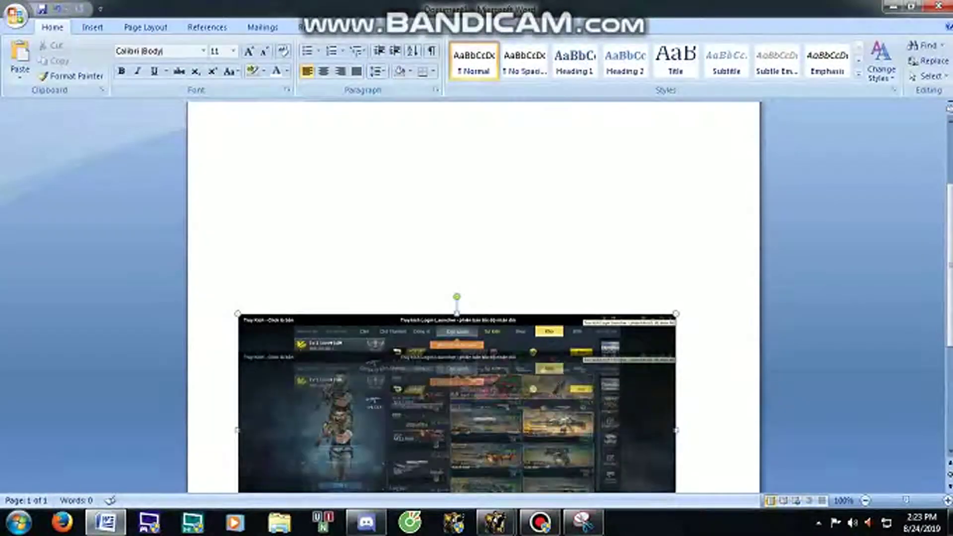
pyautogui.hotkey('ctrl', 'v')
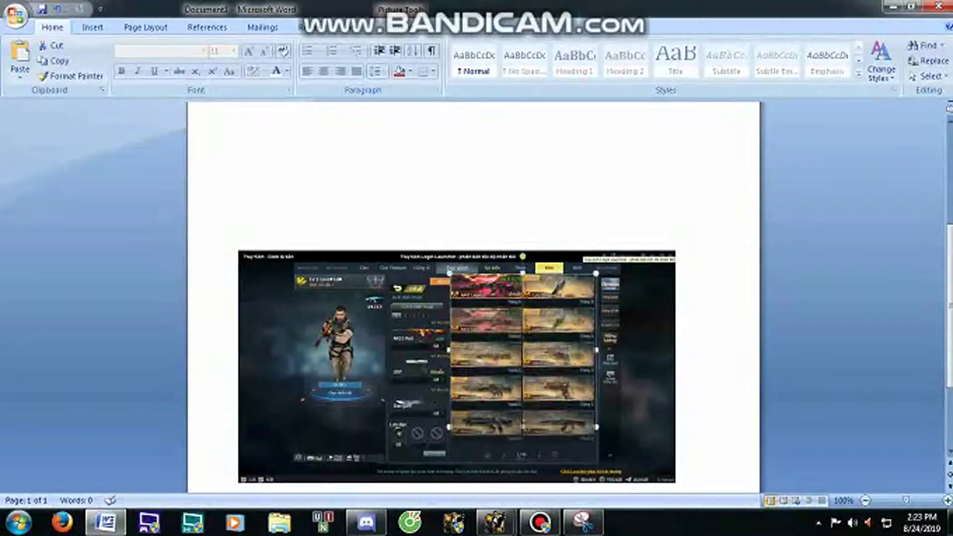
# Step: Undo and redo the paste, and delete the blank lines above the screenshot
pyautogui.hotkey('ctrl', 'z')
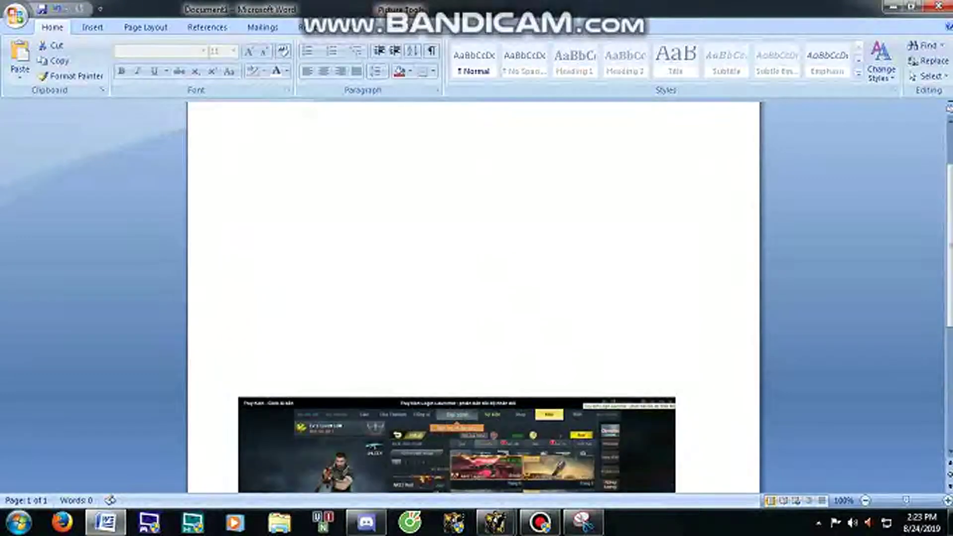
pyautogui.hotkey('ctrl', 'z')
pyautogui.hotkey('ctrl', 'y')
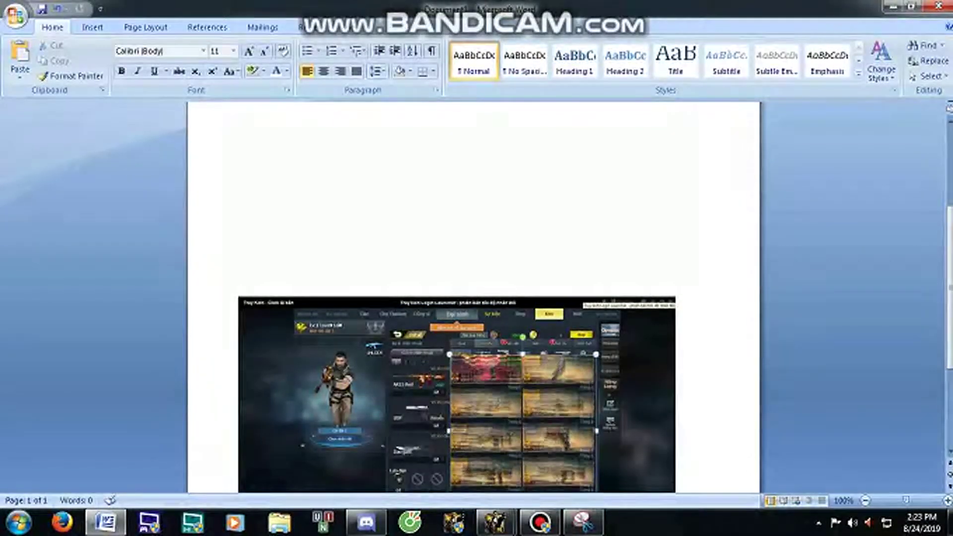
pyautogui.hotkey('ctrl', 'y')
pyautogui.hotkey('ctrl', 'z')
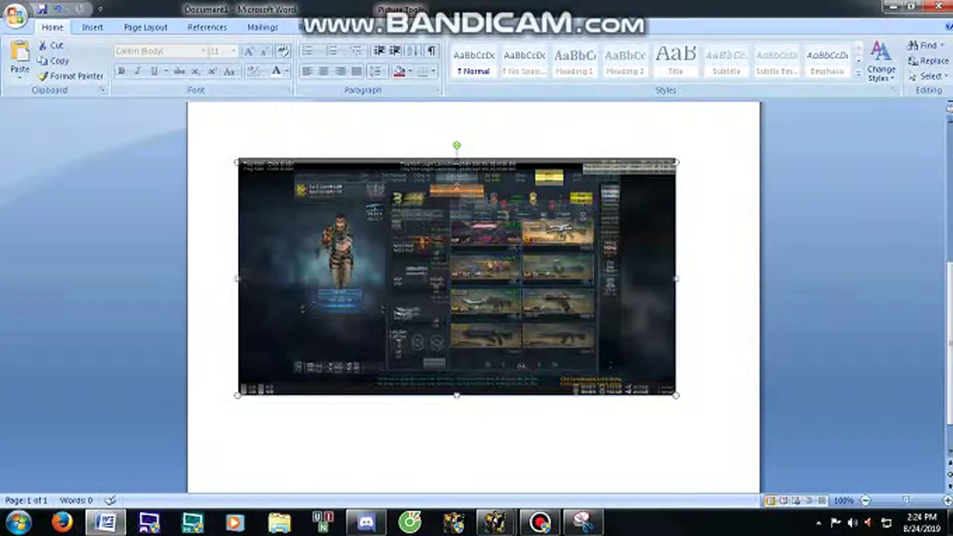
pyautogui.hotkey('ctrl', 'z')
pyautogui.press('Delete')
pyautogui.press('Delete')
pyautogui.press('Delete')
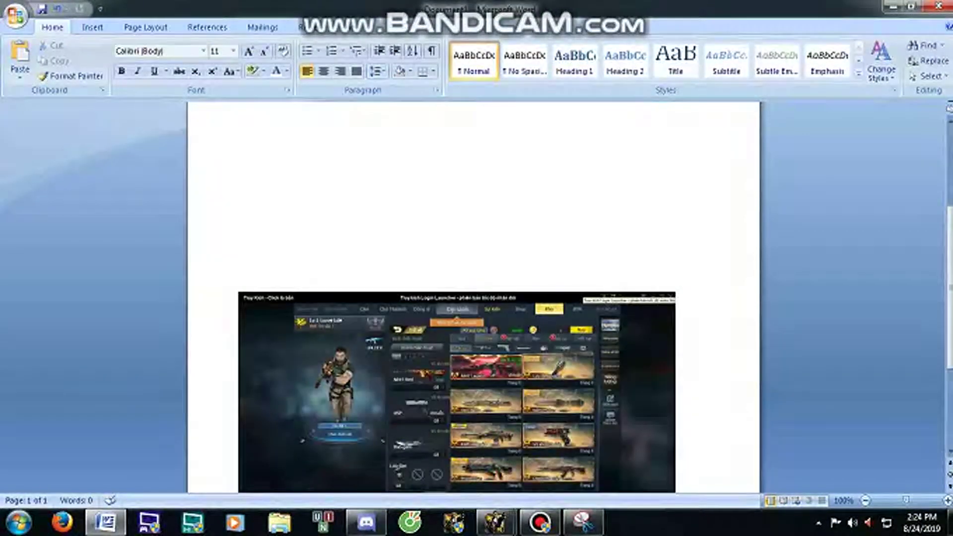
pyautogui.press('Delete')
pyautogui.press('Delete')
pyautogui.press('Delete')
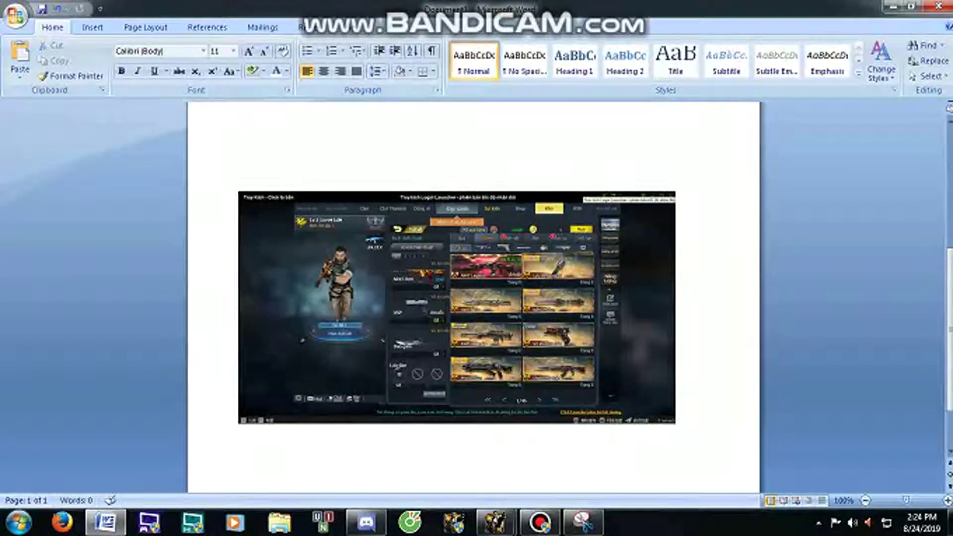
pyautogui.click(522, 330)
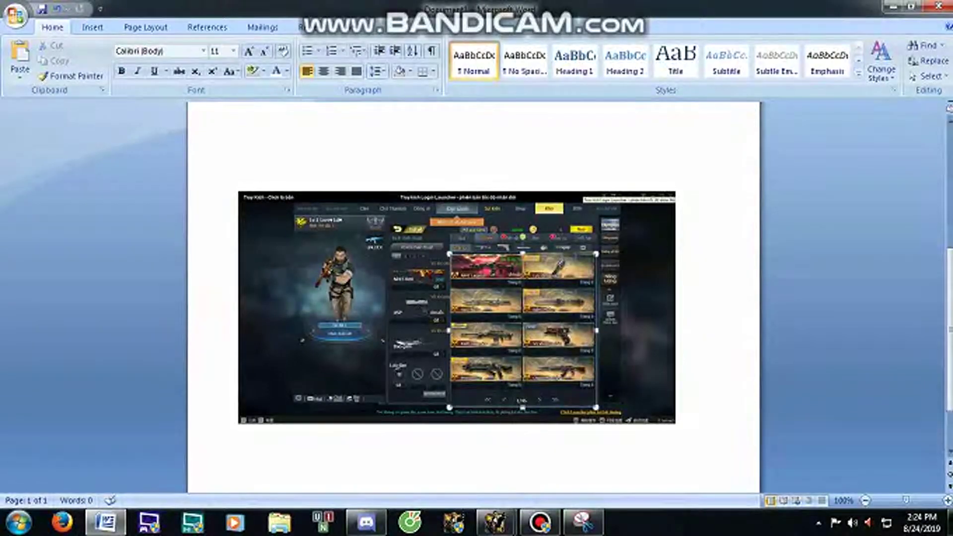
pyautogui.hotkey('ctrl', 'z')
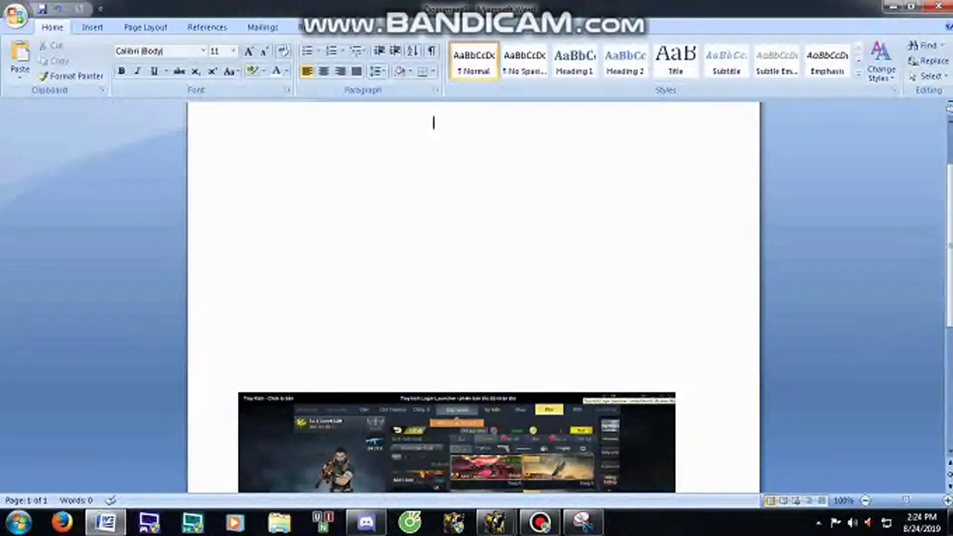
pyautogui.press('Delete')
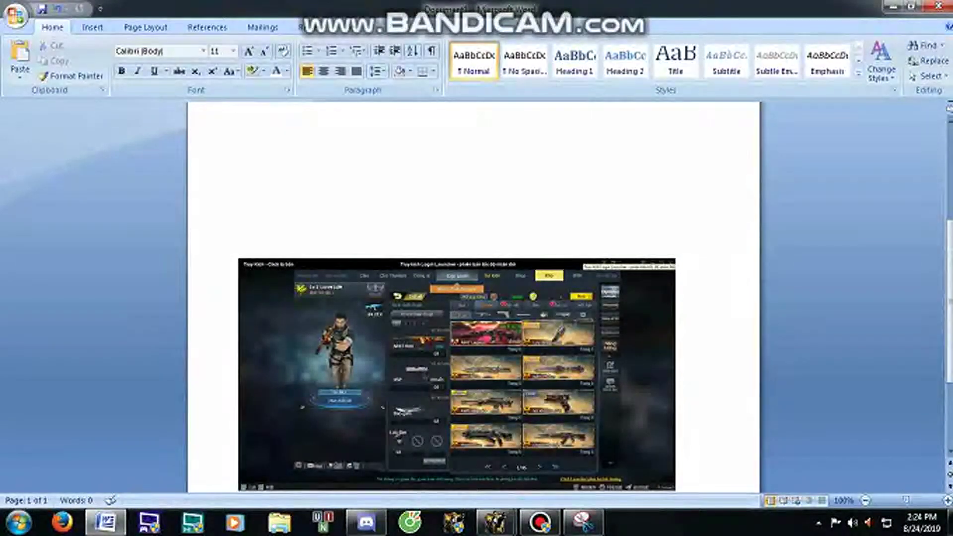
pyautogui.hotkey('ctrl', 'z')
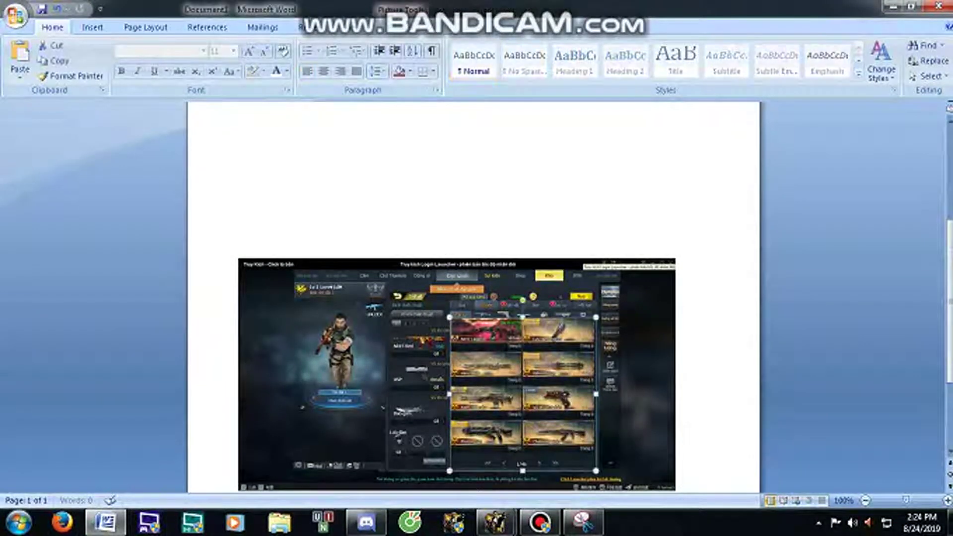
pyautogui.hotkey('ctrl', 'z')
pyautogui.hotkey('ctrl', 'z')
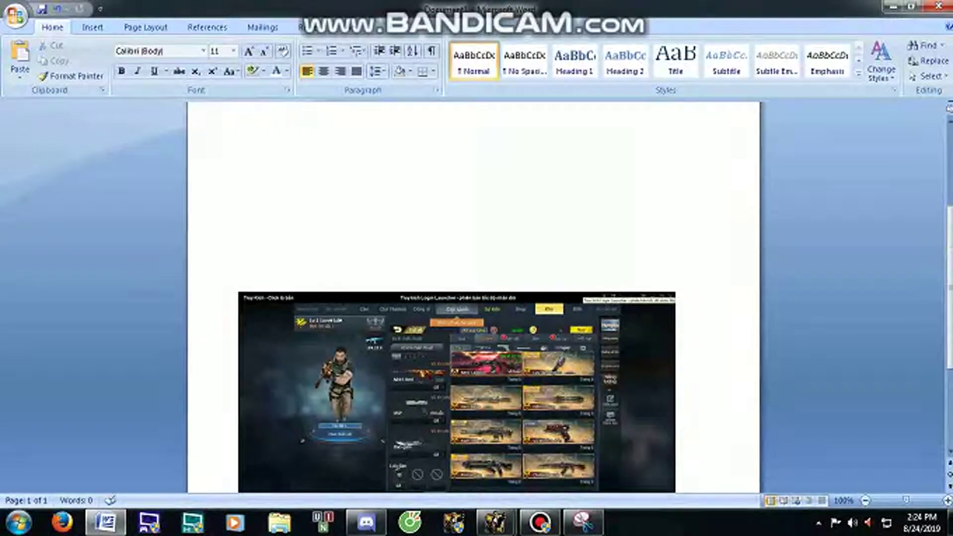
pyautogui.hotkey('ctrl', 'z')
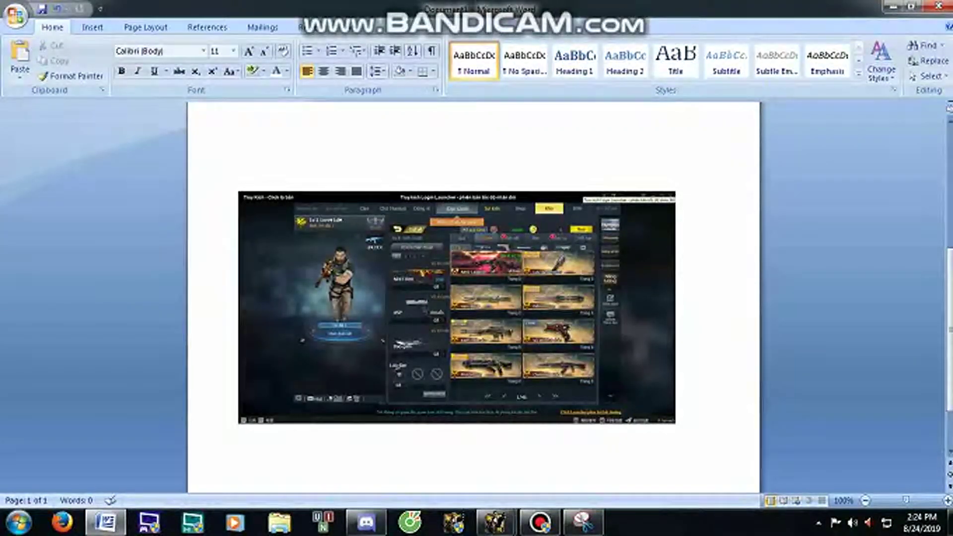
# Step: Undo screenshot edits until the screenshot sits at the page bottom below blank lines
pyautogui.click(457, 308)
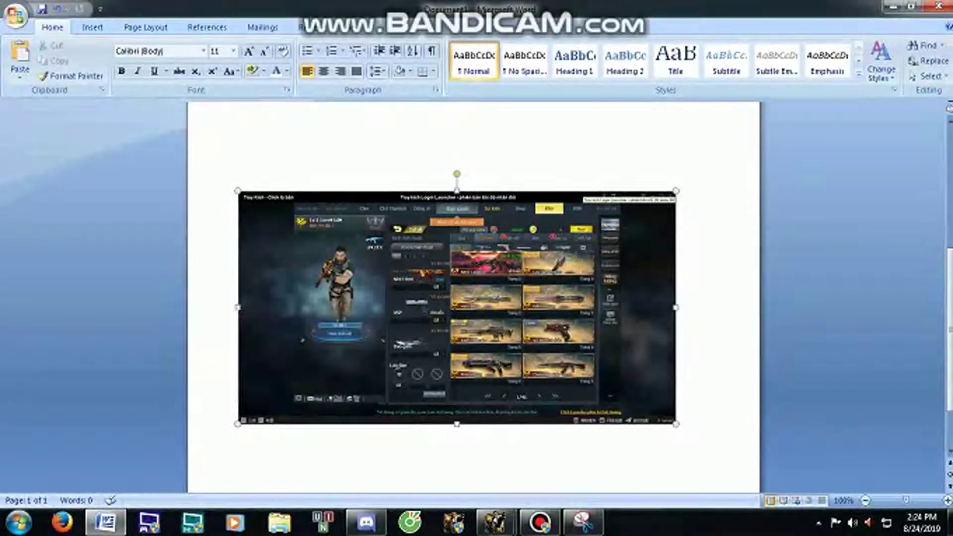
pyautogui.hotkey('ctrl', 'z')
pyautogui.hotkey('ctrl', 'z')
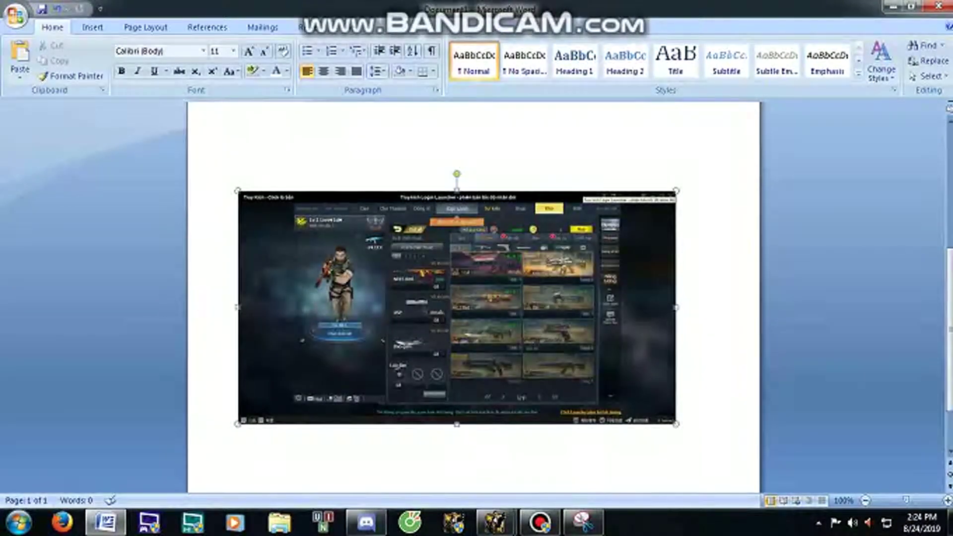
pyautogui.hotkey('ctrl', 'z')
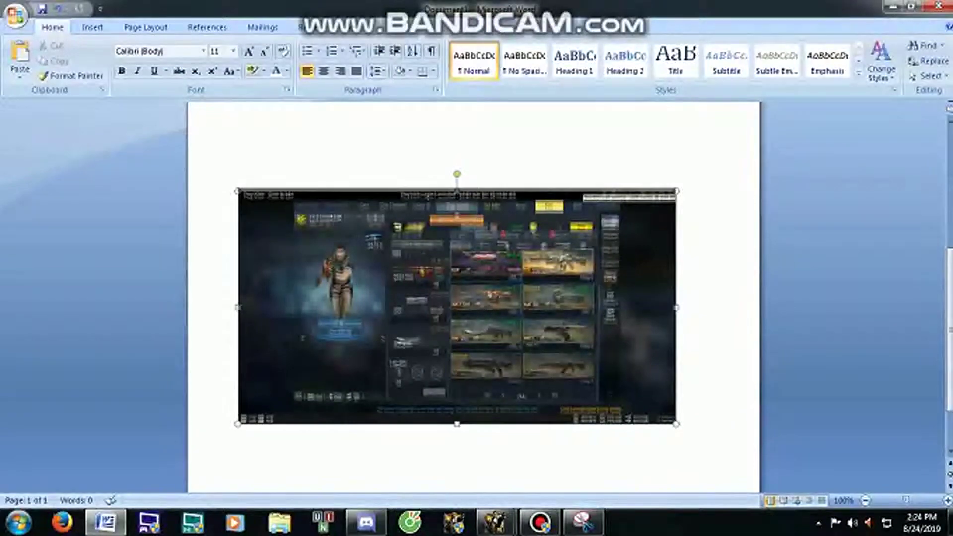
pyautogui.hotkey('ctrl', 'z')
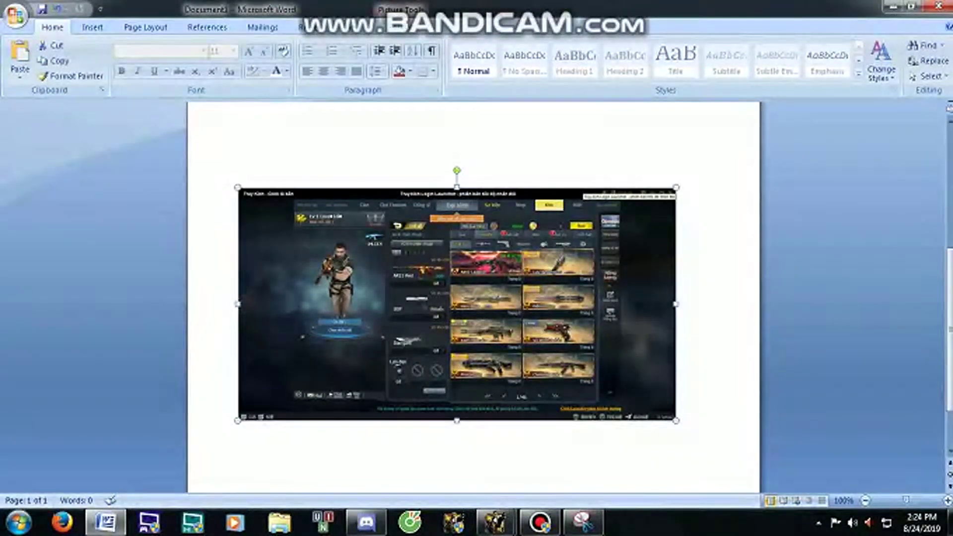
pyautogui.hotkey('ctrl', 'z')
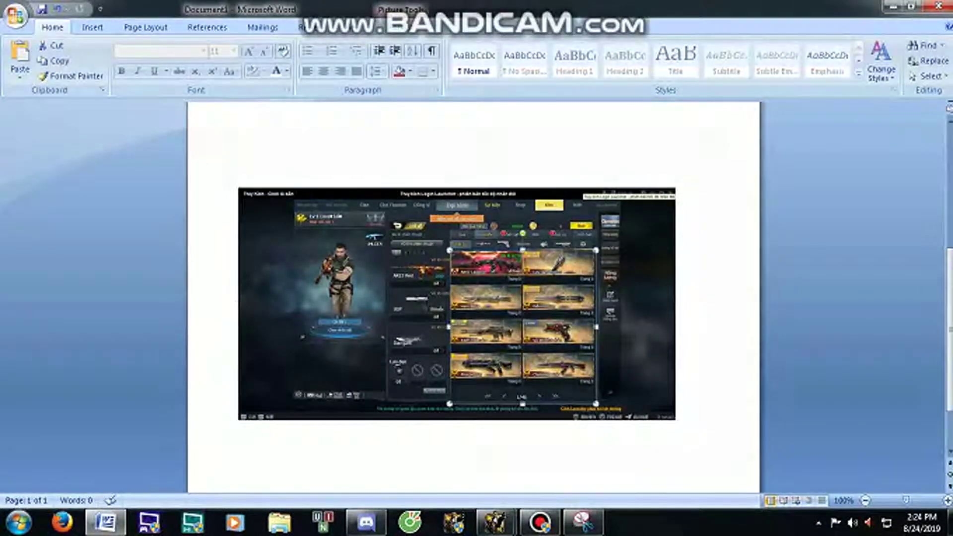
pyautogui.hotkey('ctrl', 'z')
pyautogui.hotkey('ctrl', 'z')
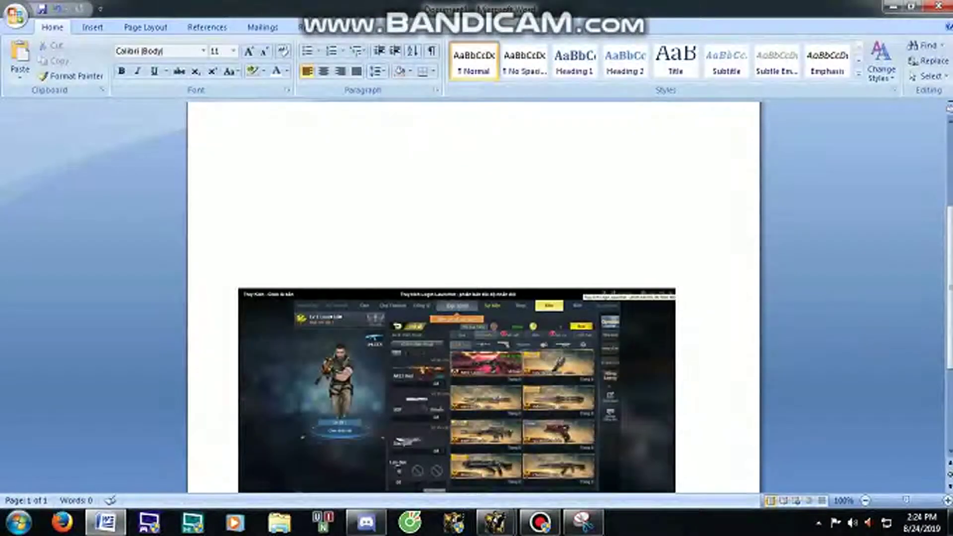
pyautogui.hotkey('ctrl', 'z')
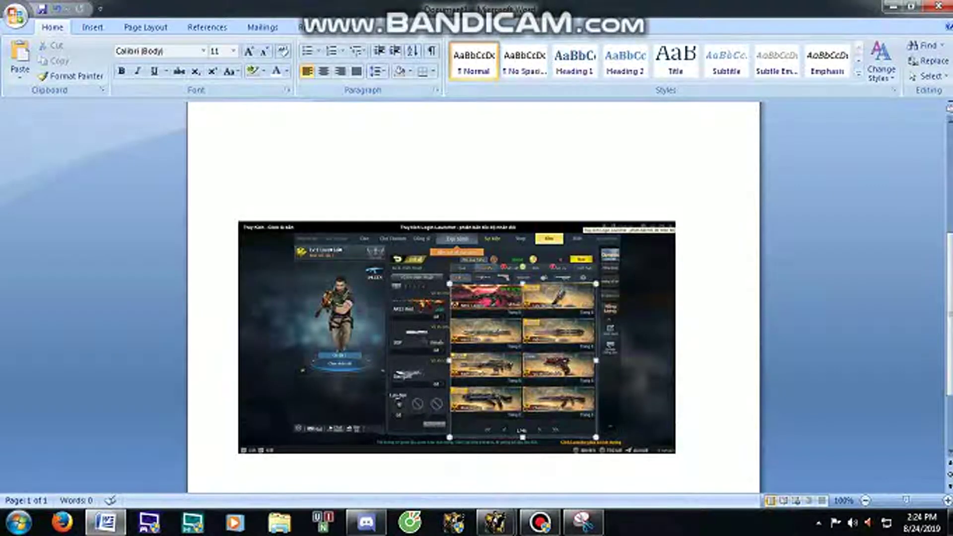
pyautogui.hotkey('ctrl', 'z')
pyautogui.hotkey('ctrl', 'z')
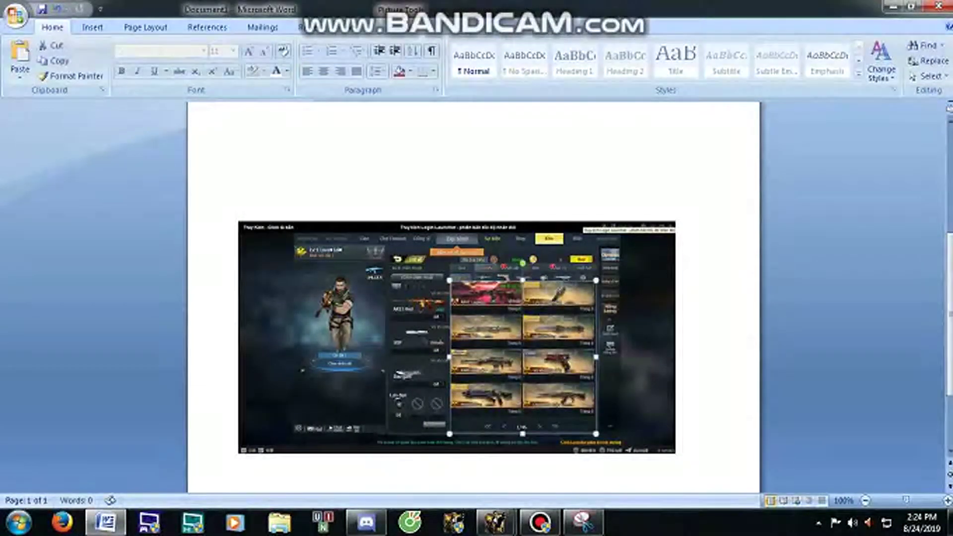
pyautogui.hotkey('ctrl', 'z')
pyautogui.hotkey('ctrl', 'z')
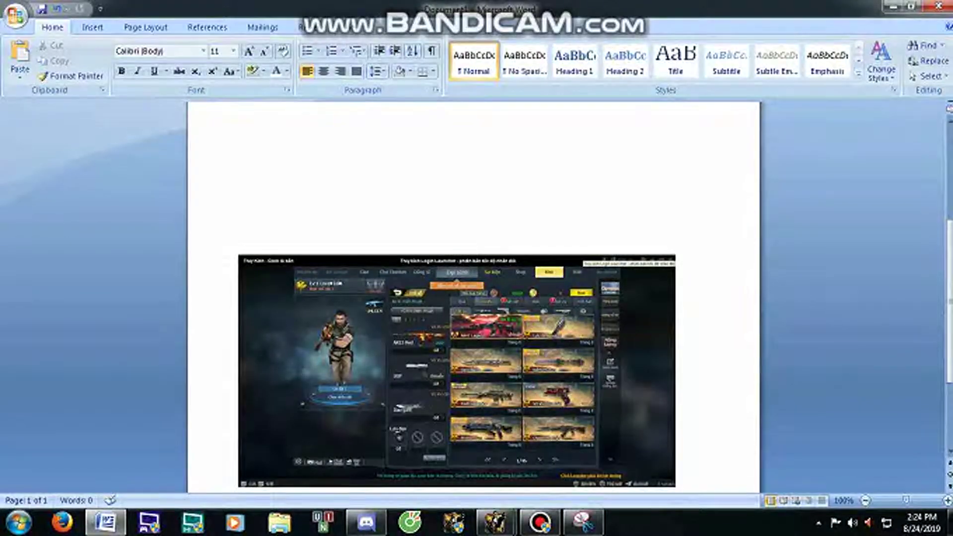
pyautogui.hotkey('ctrl', 'z')
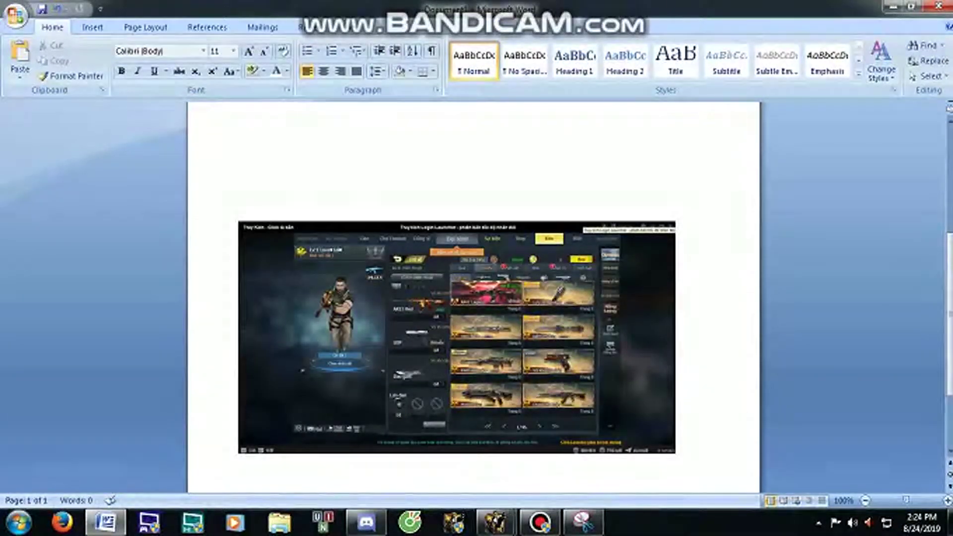
pyautogui.hotkey('ctrl', 'z')
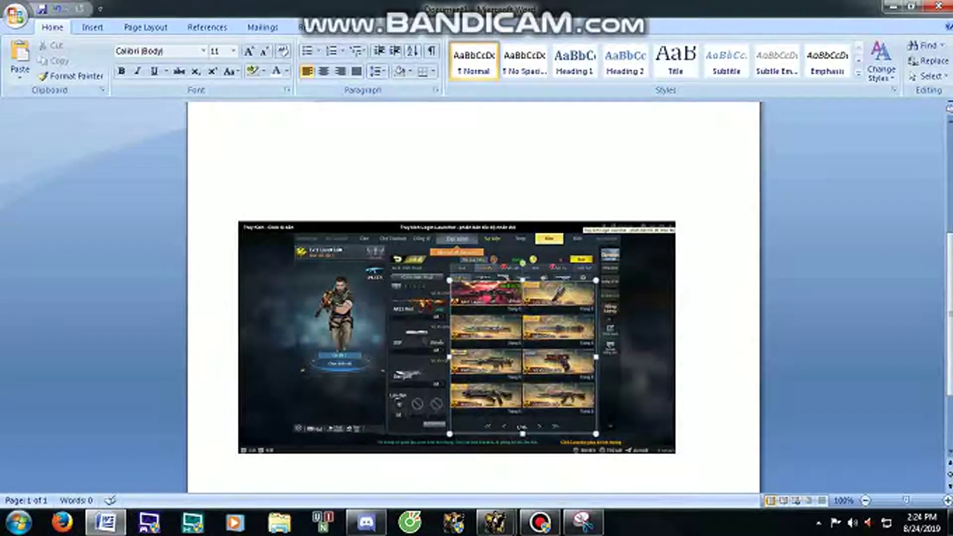
pyautogui.hotkey('ctrl', 'z')
pyautogui.hotkey('ctrl', 'z')
pyautogui.hotkey('ctrl', 'z')
pyautogui.hotkey('ctrl', 'z')
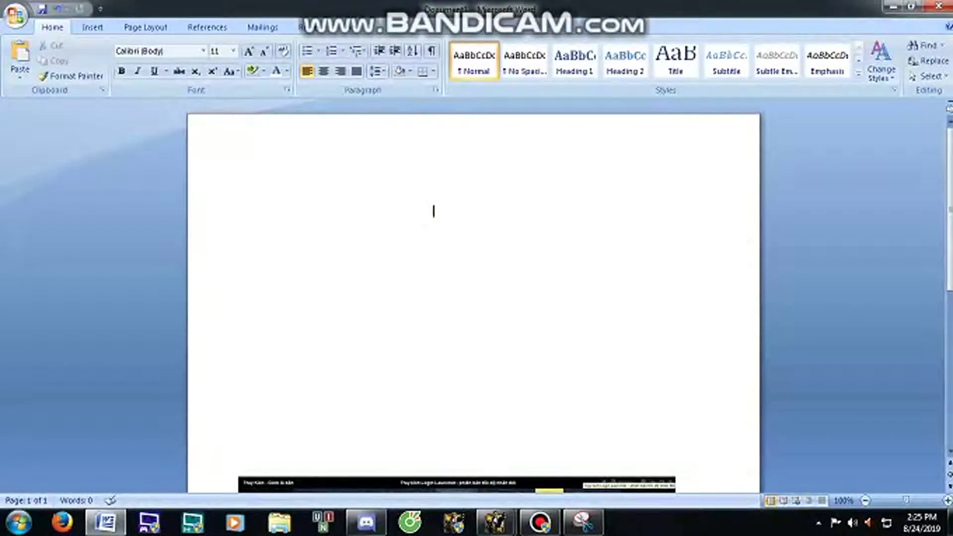
pyautogui.click(574, 442)
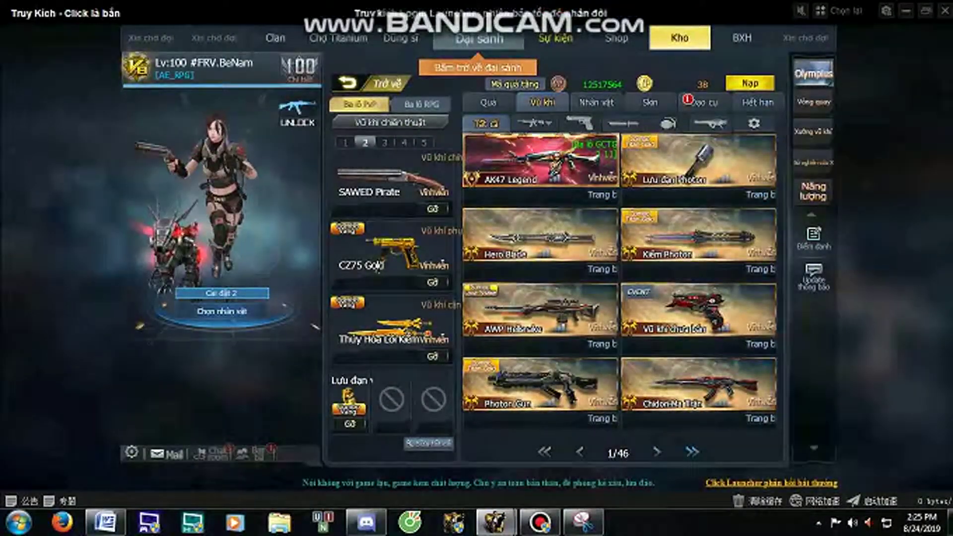
pyautogui.hotkey('alt', 'Tab')
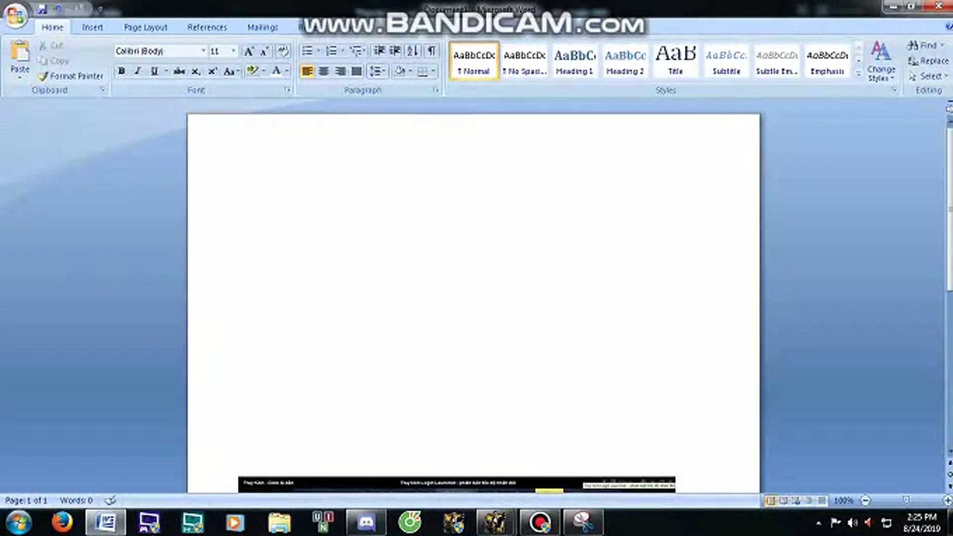
# Step: Snip the small yellow rank icon from the game screenshot, then toggle Pen and Eraser
pyautogui.click(583, 521)
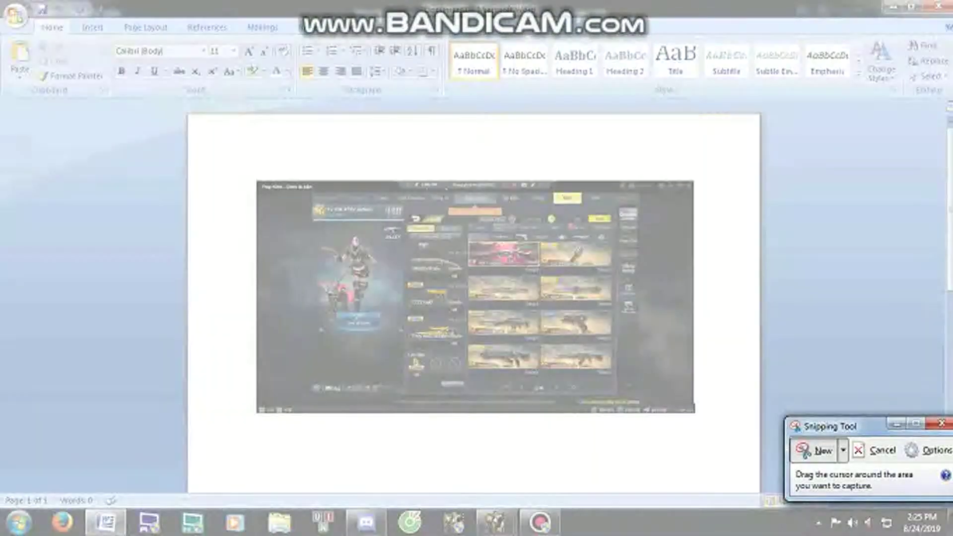
pyautogui.click(813, 451)
pyautogui.moveTo(298, 203); pyautogui.dragTo(316, 215)
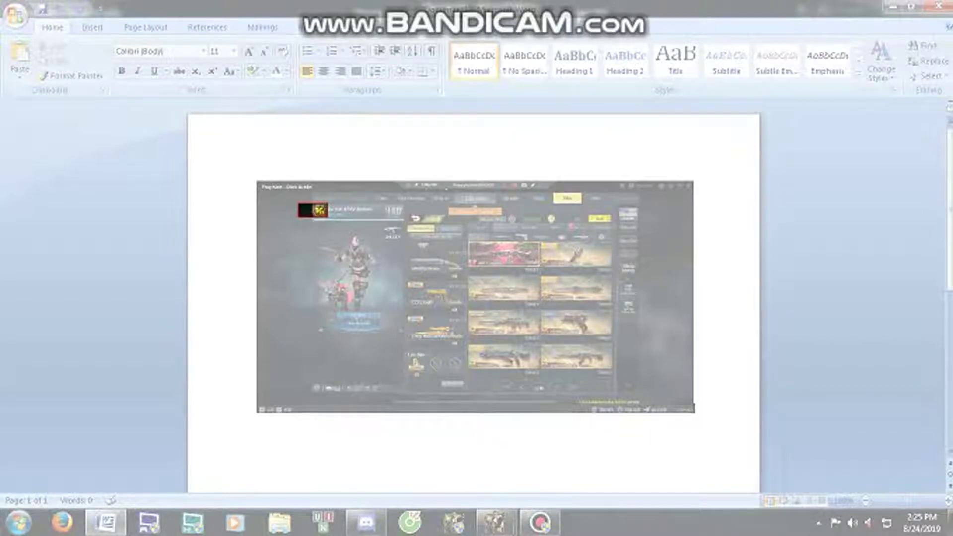
pyautogui.moveTo(327, 217); pyautogui.dragTo(328, 218)
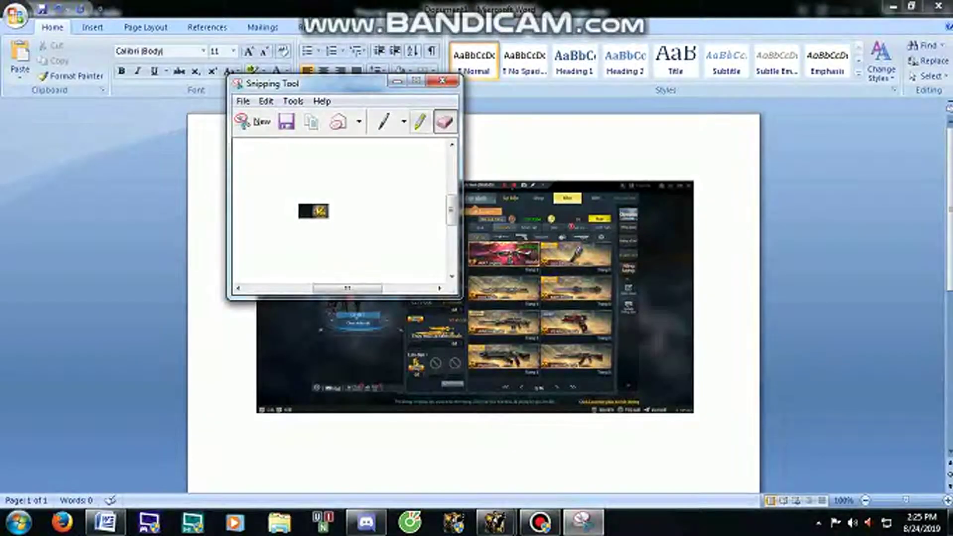
pyautogui.click(384, 121)
pyautogui.click(444, 121)
# Step: Add blank lines to the page and cut the newer game screenshot off it
pyautogui.click(397, 80)
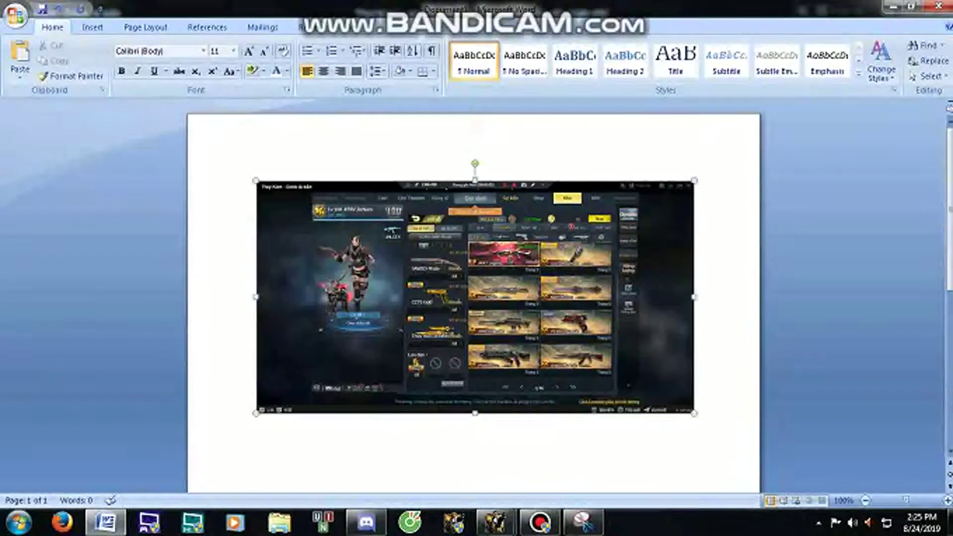
pyautogui.rightClick(390, 231)
pyautogui.press('Escape')
pyautogui.press('Return')
pyautogui.press('Return')
pyautogui.press('Return')
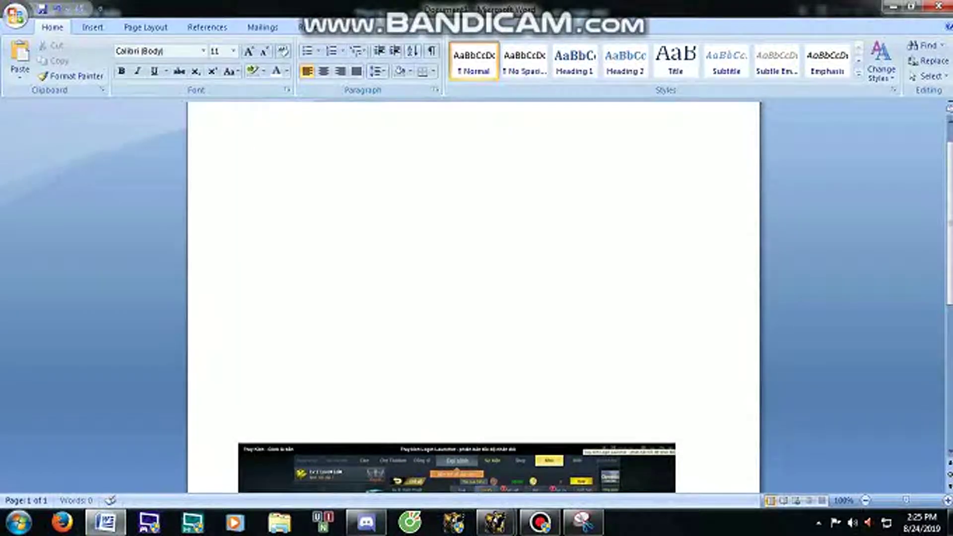
pyautogui.press('BackSpace')
pyautogui.press('BackSpace')
pyautogui.press('BackSpace')
pyautogui.press('Return')
pyautogui.press('Return')
pyautogui.press('Return')
pyautogui.press('Return')
pyautogui.press('Return')
pyautogui.press('Return')
pyautogui.hotkey('ctrl', 'v')
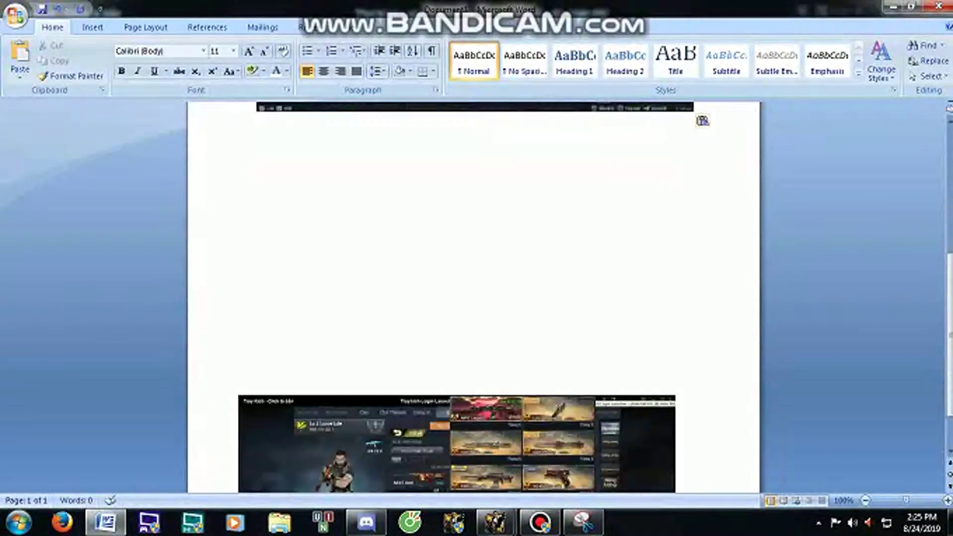
pyautogui.scroll(5, 378, 248)
pyautogui.scroll(5, 378, 248)
pyautogui.rightClick(378, 248)
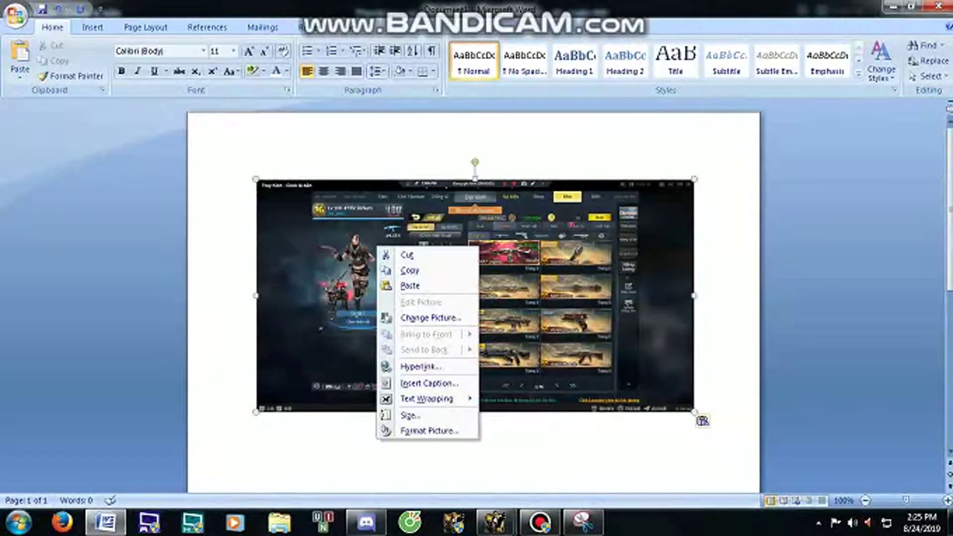
pyautogui.click(407, 254)
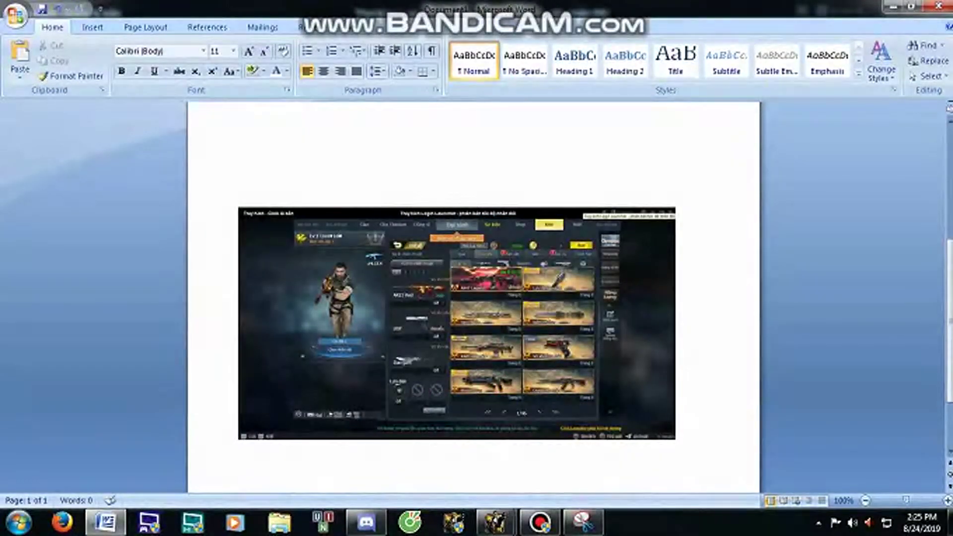
# Step: Paste the rank icon snip onto a new blank line near the page top
pyautogui.click(583, 521)
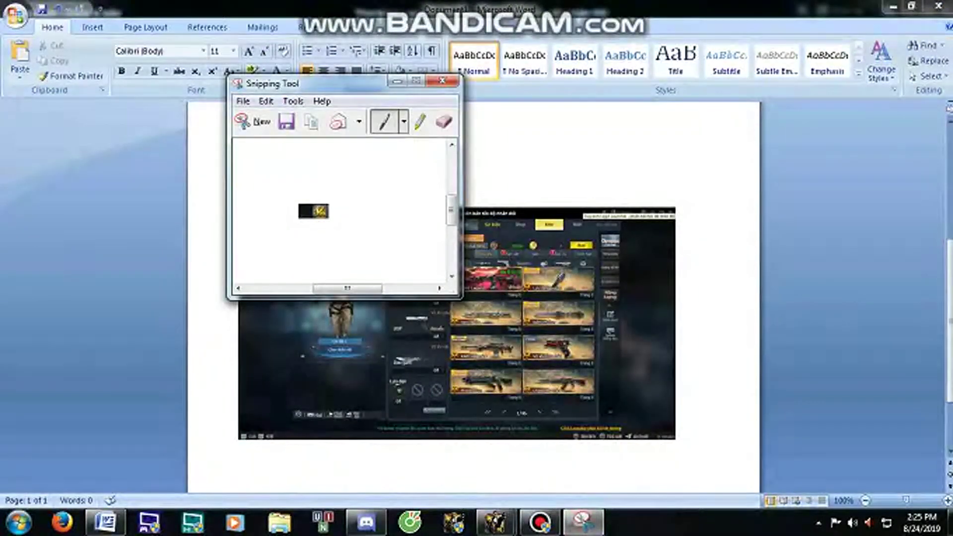
pyautogui.click(443, 121)
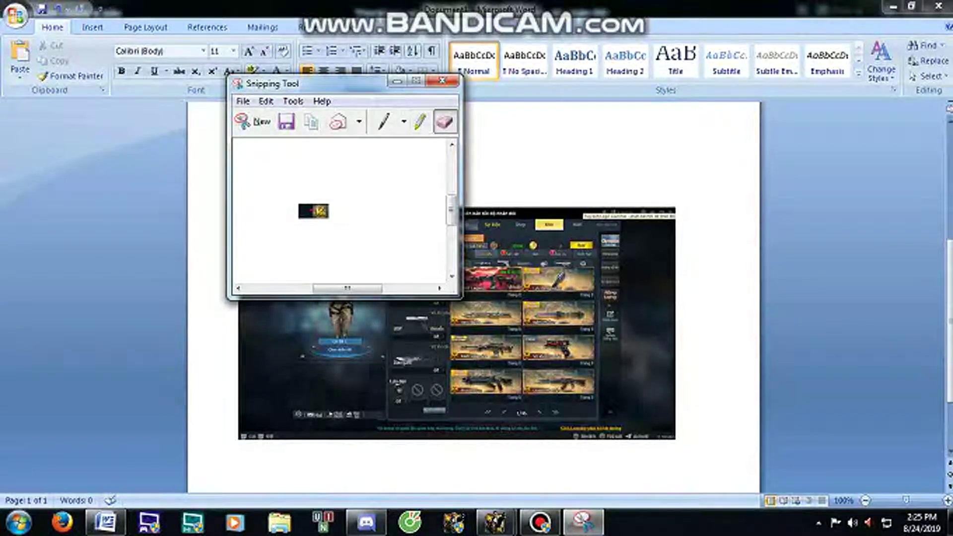
pyautogui.click(397, 80)
pyautogui.press('Return')
pyautogui.press('Return')
pyautogui.press('Return')
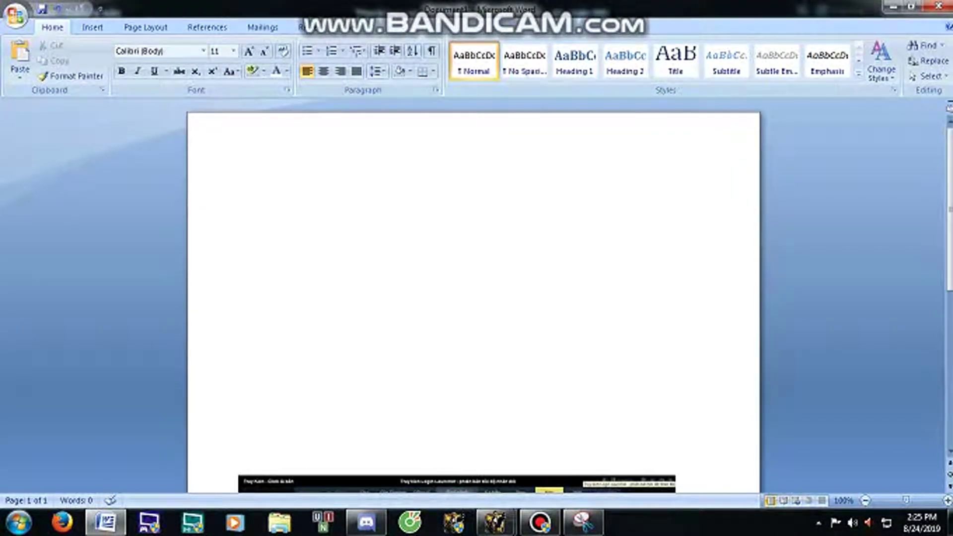
pyautogui.hotkey('ctrl', 'v')
# Step: Set the pasted rank icon to Square wrapping, resize it, then cut and repaste it
pyautogui.click(449, 210)
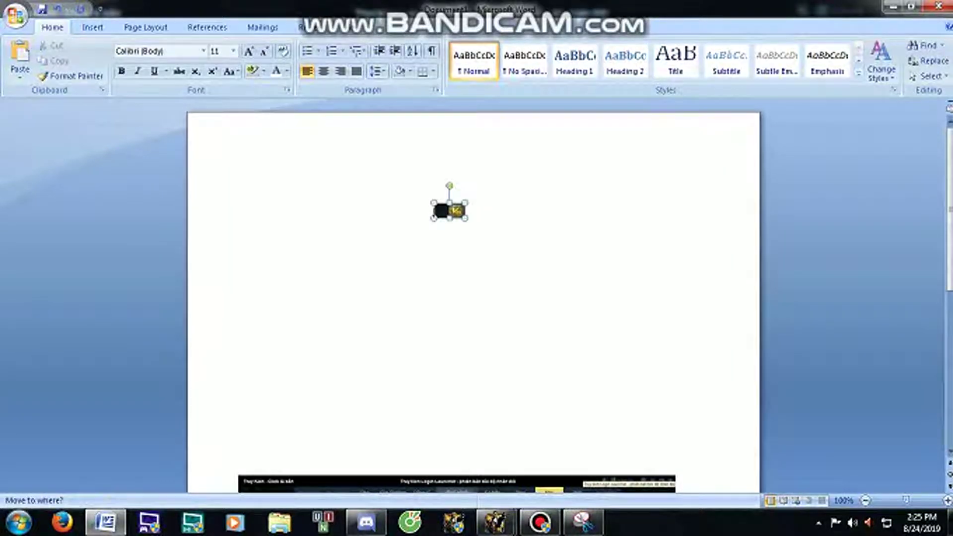
pyautogui.rightClick(446, 213)
pyautogui.moveTo(496, 367)
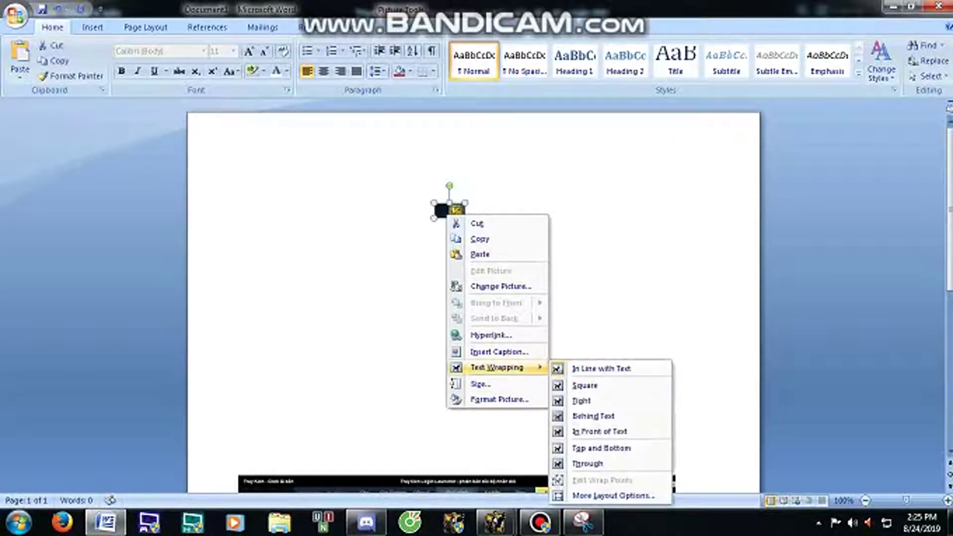
pyautogui.click(588, 385)
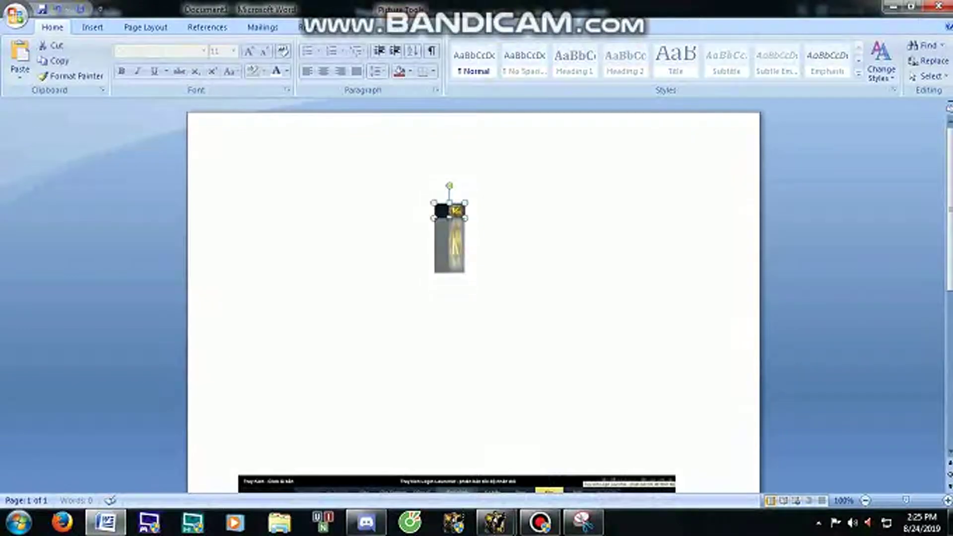
pyautogui.moveTo(449, 203)
pyautogui.mouseDown()
pyautogui.moveTo(449, 219)
pyautogui.moveTo(449, 208)
pyautogui.mouseUp()
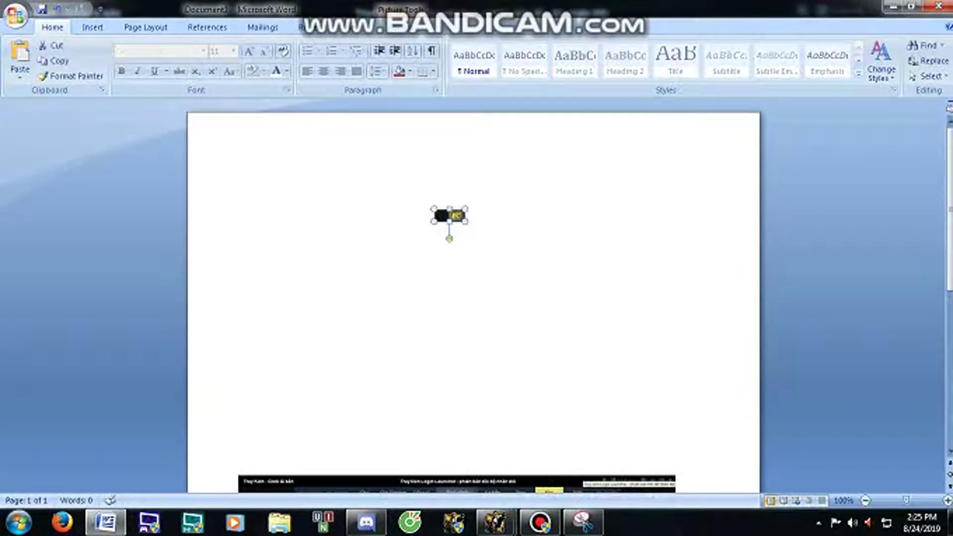
pyautogui.rightClick(453, 215)
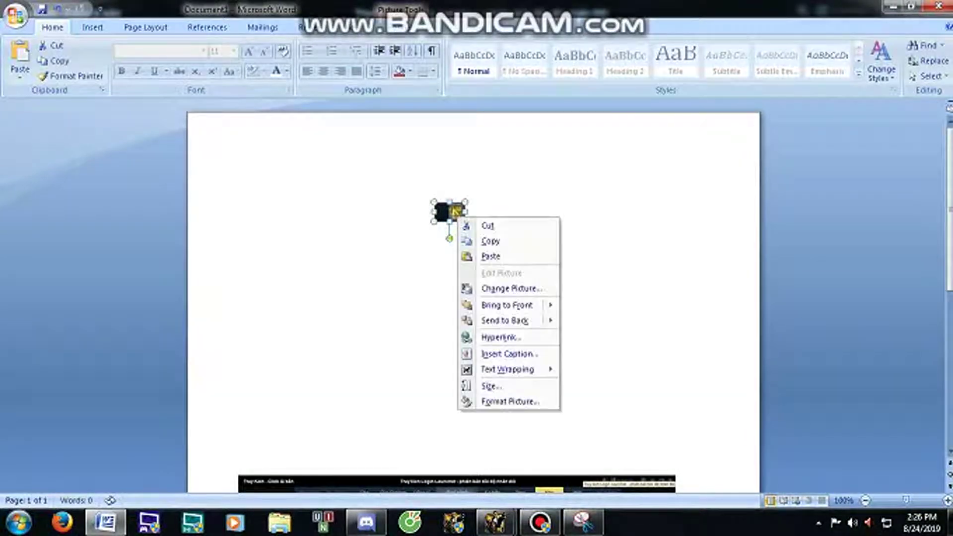
pyautogui.click(484, 224)
pyautogui.hotkey('ctrl', 'v')
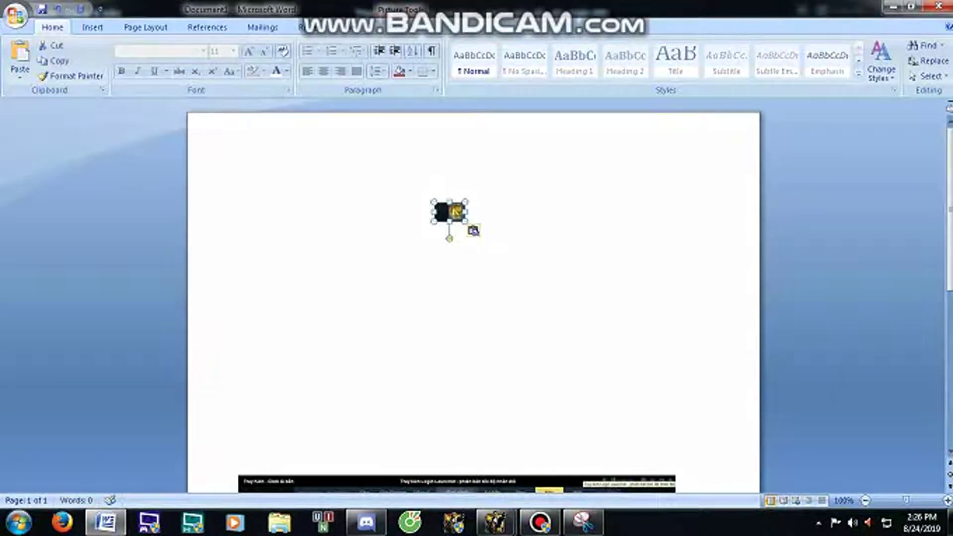
# Step: Give the repasted icon Square wrapping again and rotate it upright near the page top
pyautogui.rightClick(450, 210)
pyautogui.moveTo(500, 362)
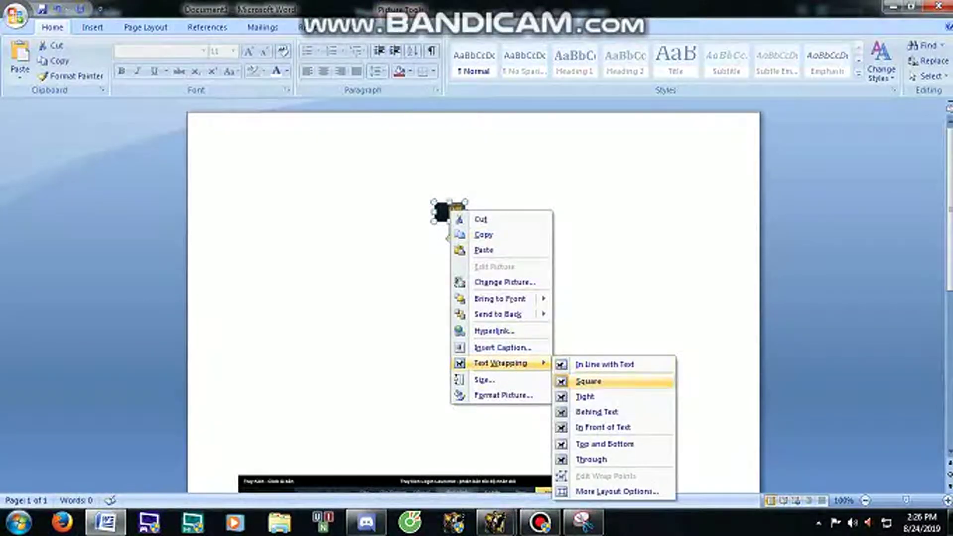
pyautogui.click(588, 381)
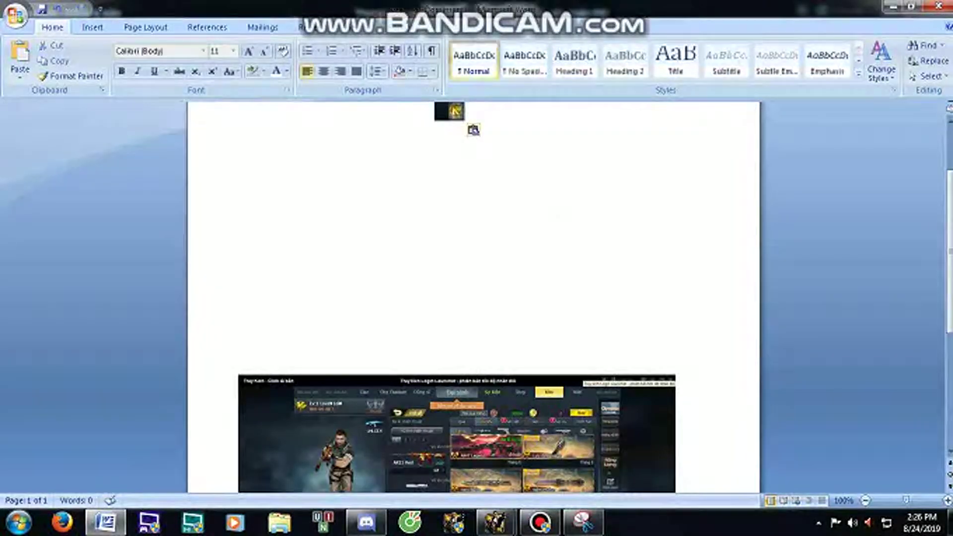
pyautogui.press('Return')
pyautogui.press('Return')
pyautogui.press('Return')
pyautogui.click(449, 177)
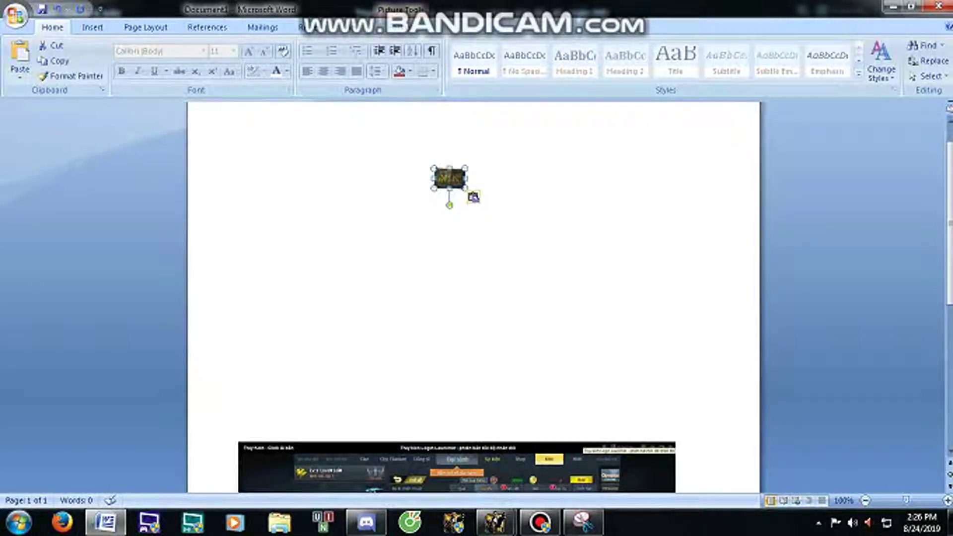
pyautogui.moveTo(449, 205); pyautogui.dragTo(449, 152)
pyautogui.press('Escape')
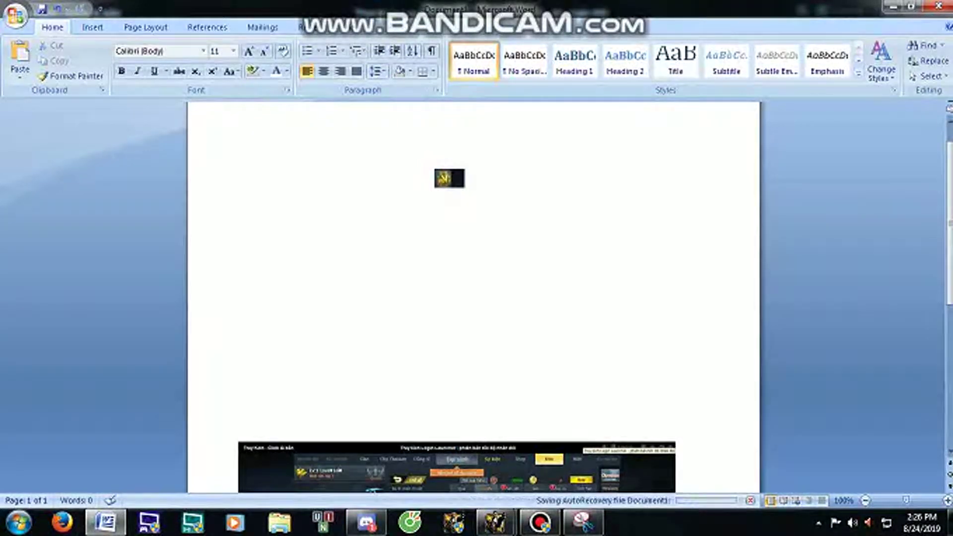
# Step: Cut and repaste the small icon, then shrink it through the Size settings
pyautogui.rightClick(455, 180)
pyautogui.click(488, 191)
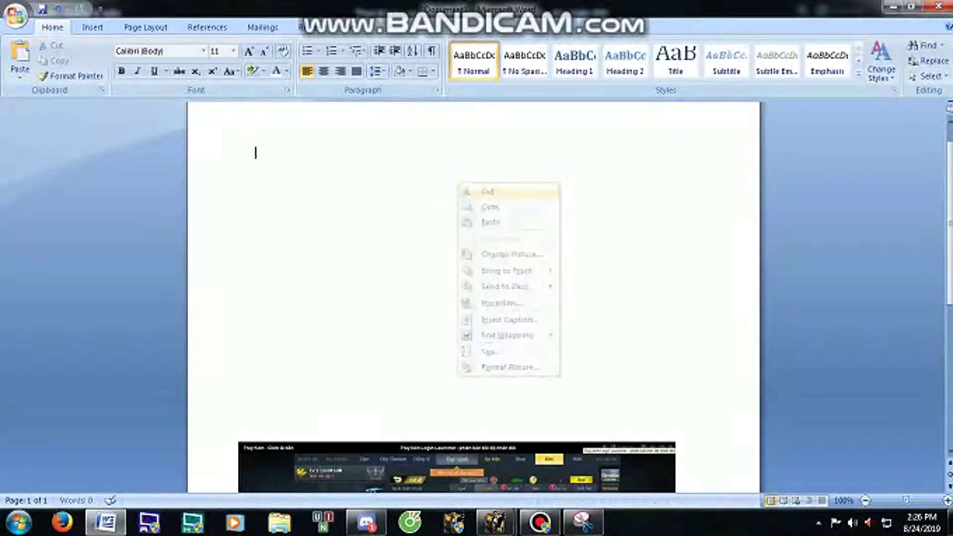
pyautogui.hotkey('ctrl', 'v')
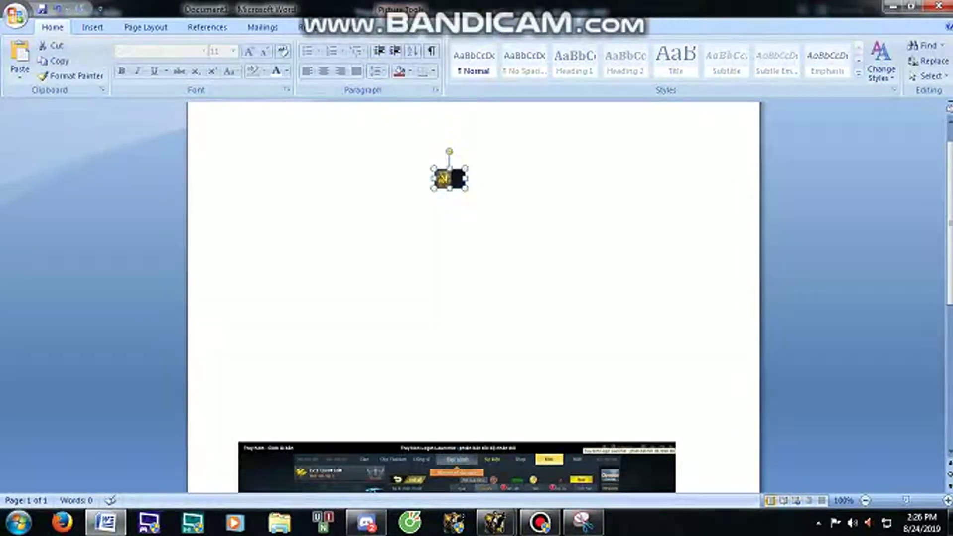
pyautogui.rightClick(462, 176)
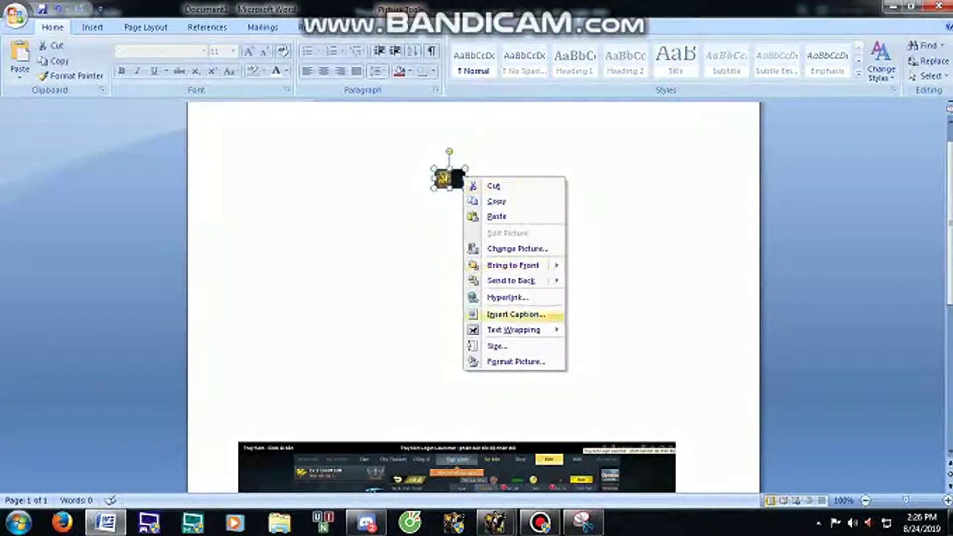
pyautogui.click(496, 346)
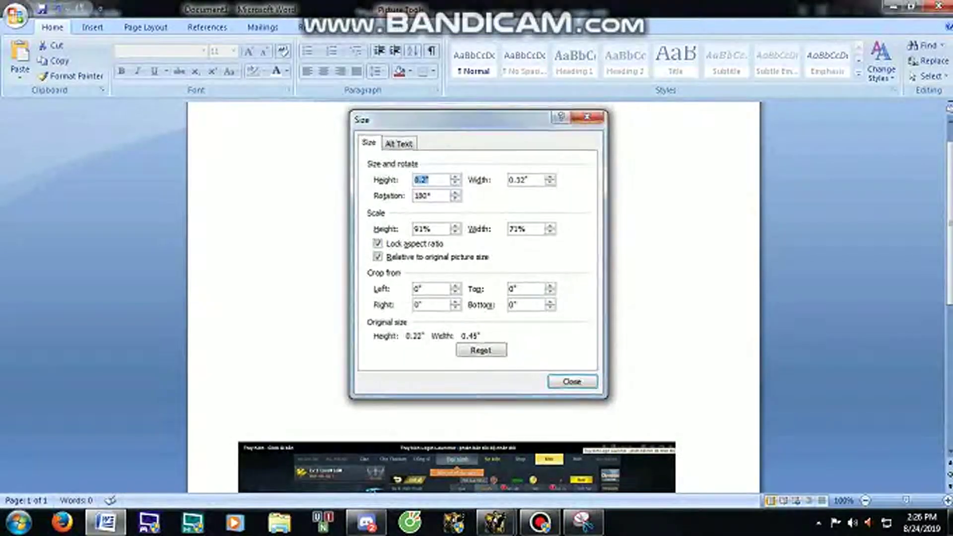
pyautogui.click(570, 380)
# Step: Cut the resized icon off the page and bring Truy Kich to the front
pyautogui.rightClick(443, 174)
pyautogui.click(477, 185)
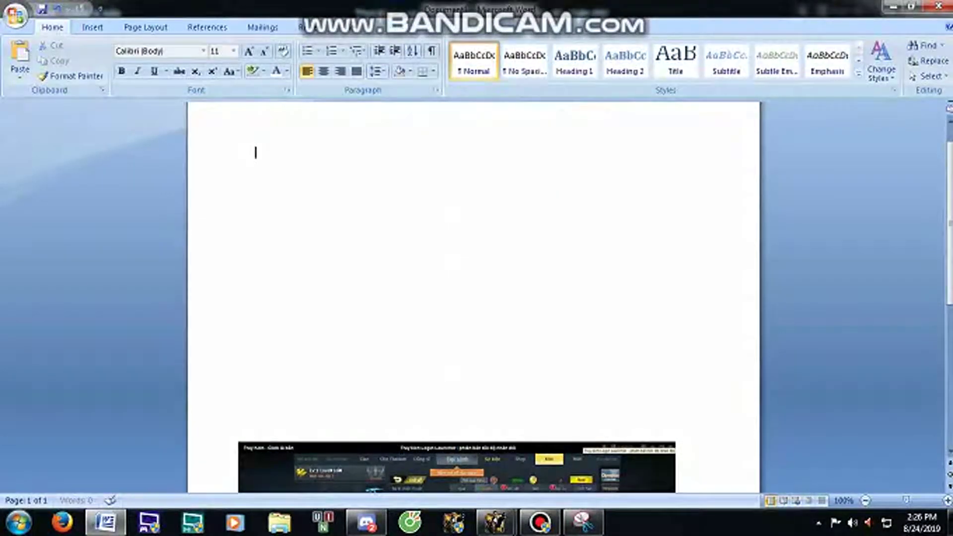
pyautogui.click(565, 446)
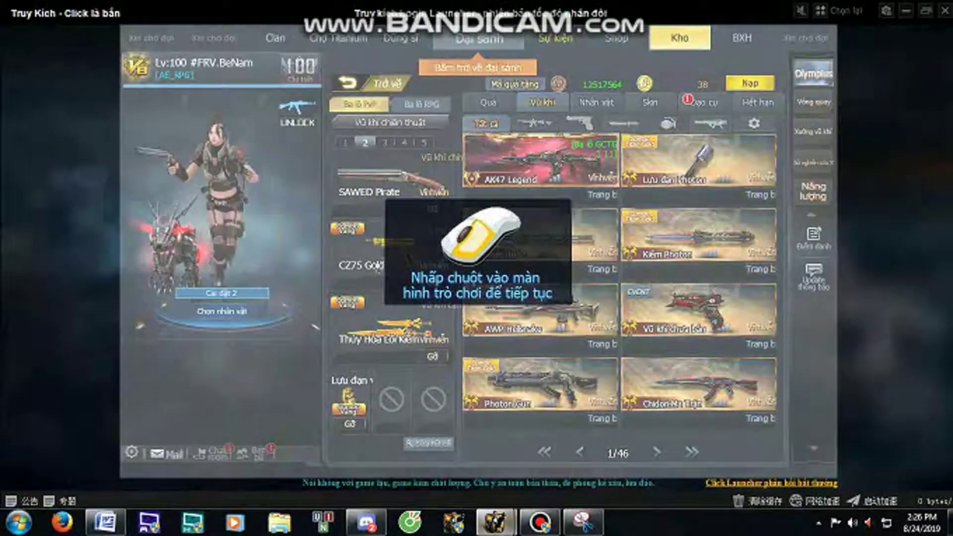
# Step: Return to Word and snip the small icon at the screenshot's top-left corner
pyautogui.click(692, 451)
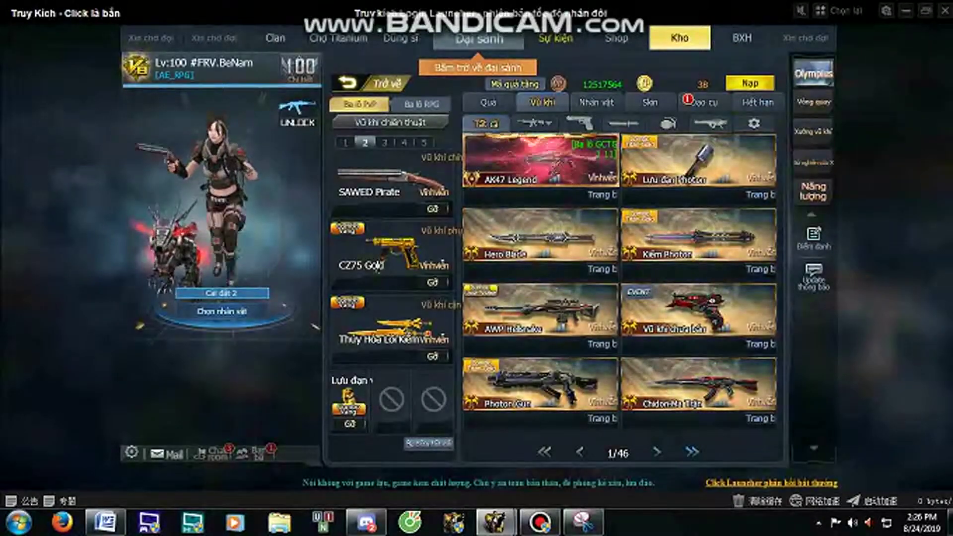
pyautogui.hotkey('alt', 'Tab')
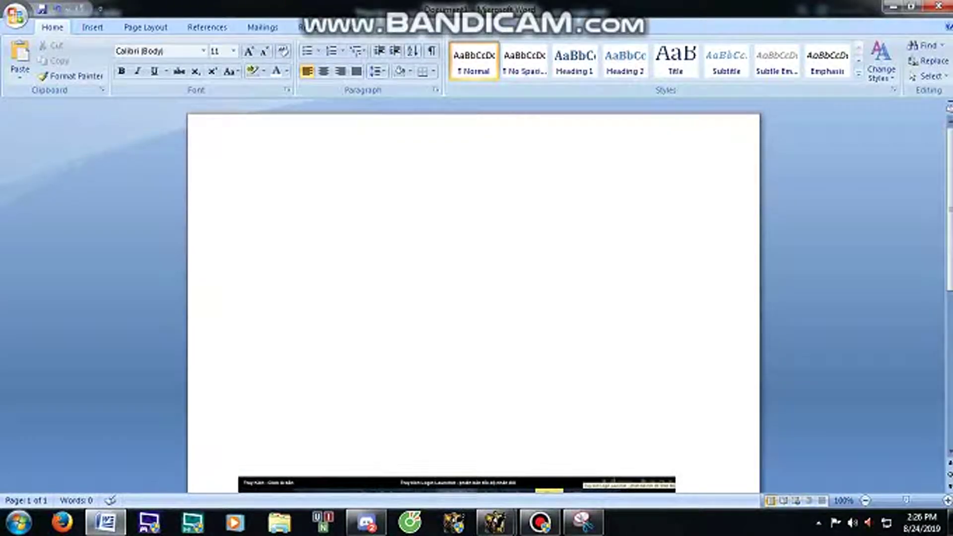
pyautogui.click(583, 521)
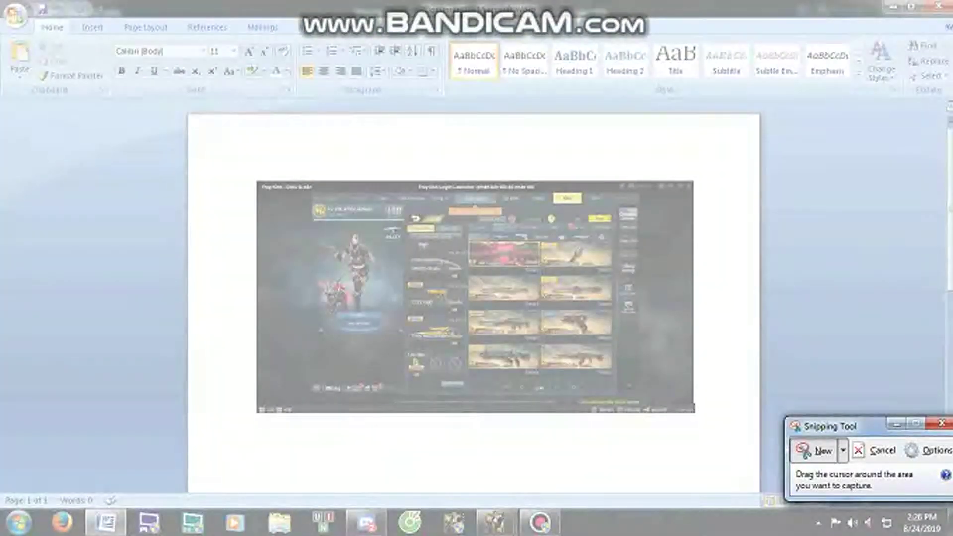
pyautogui.moveTo(300, 203); pyautogui.dragTo(326, 222)
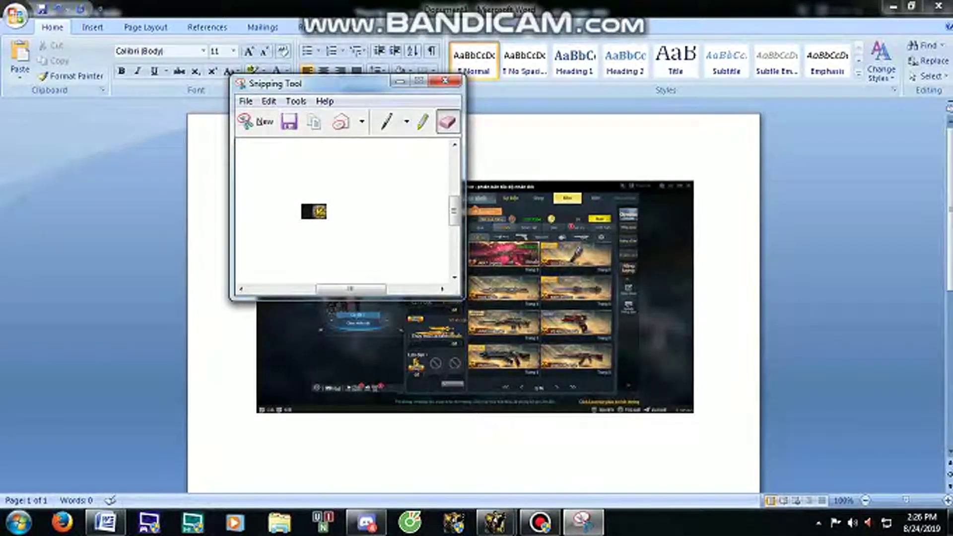
pyautogui.moveTo(297, 84); pyautogui.dragTo(489, 276)
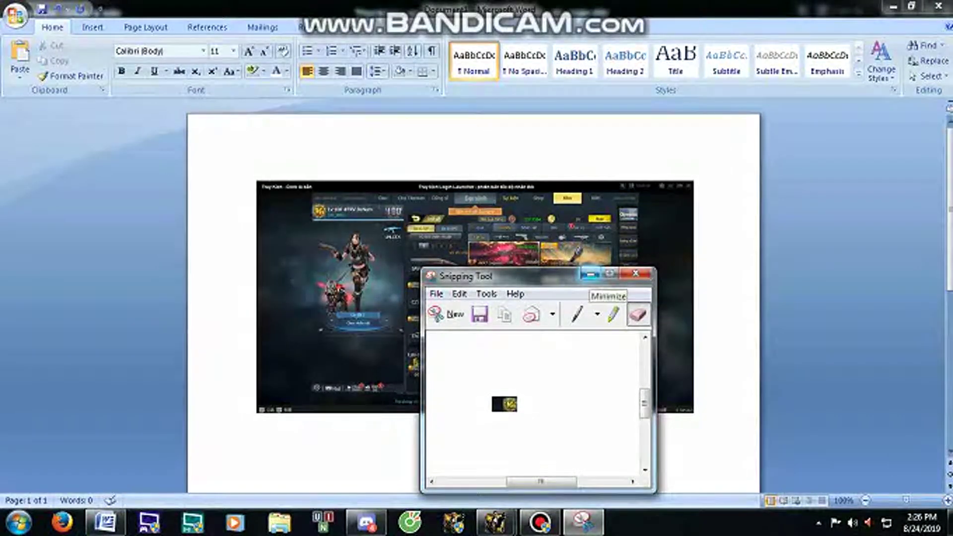
pyautogui.click(590, 273)
# Step: Open the game screenshot's context menu, then toggle Pen and Eraser on the snip
pyautogui.click(608, 249)
pyautogui.rightClick(609, 249)
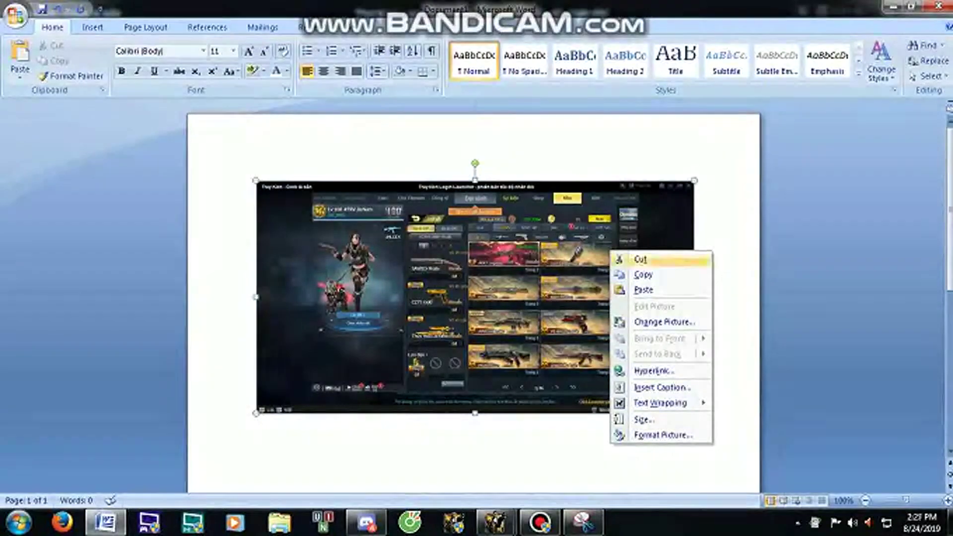
pyautogui.click(640, 287)
pyautogui.click(583, 522)
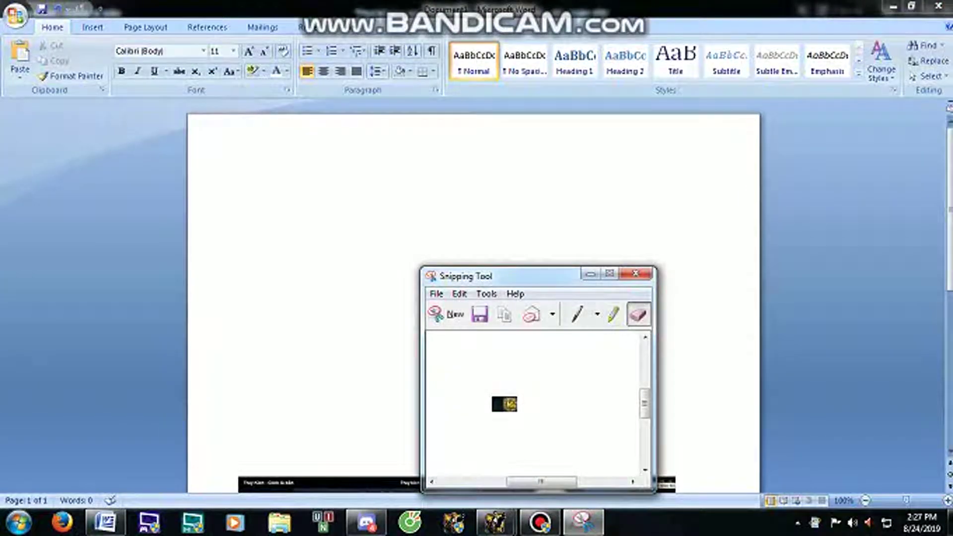
pyautogui.click(577, 314)
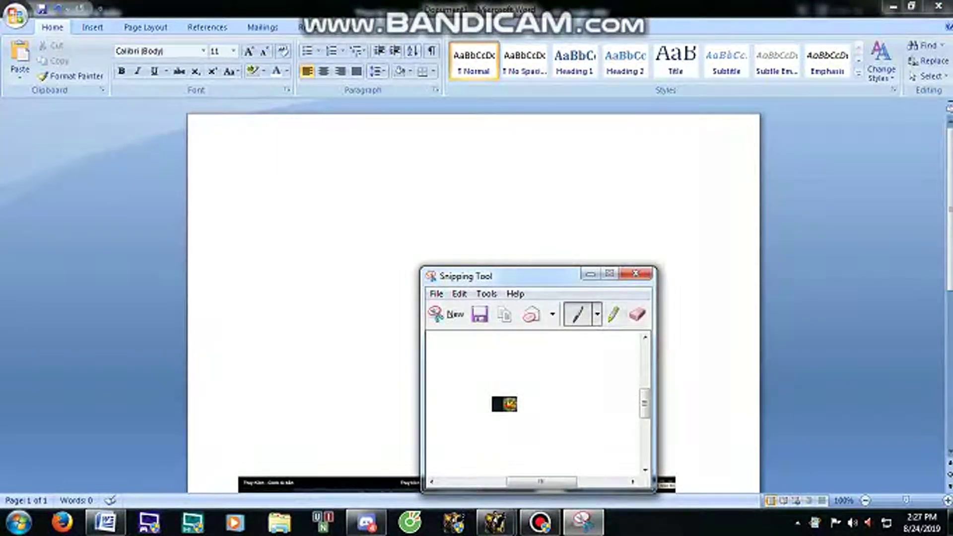
pyautogui.click(637, 314)
pyautogui.click(590, 273)
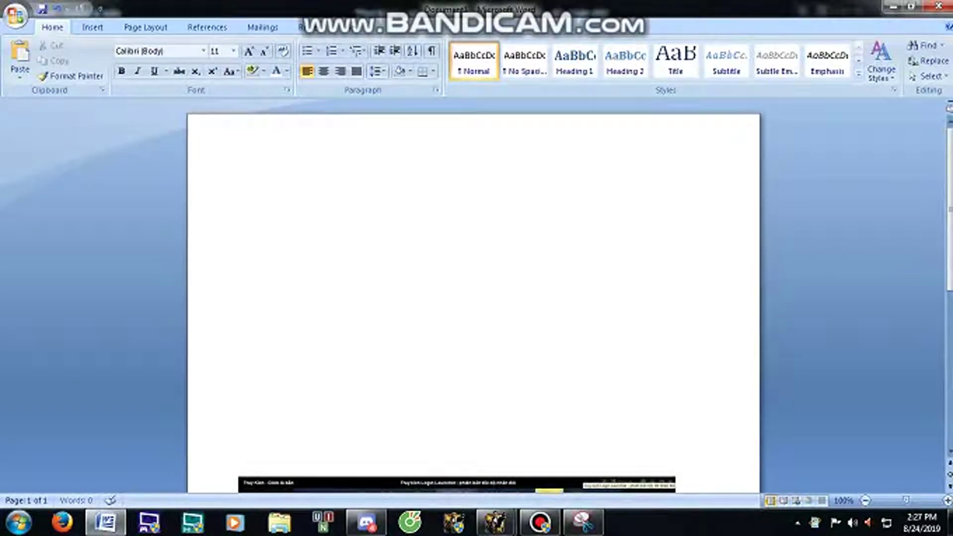
# Step: Give the small icon picture square wrapping, place it above the screenshot, and add a blank line on top
pyautogui.moveTo(268, 189); pyautogui.dragTo(268, 213)
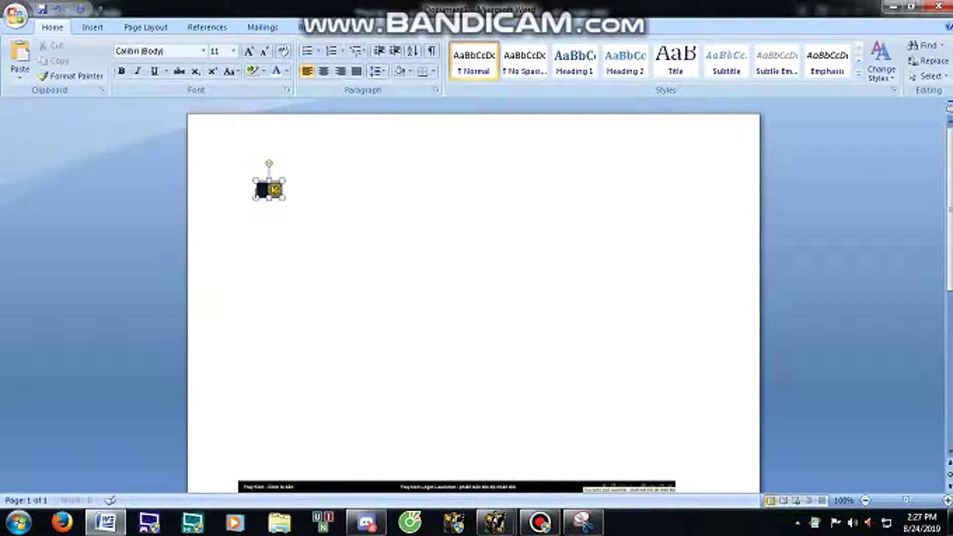
pyautogui.rightClick(273, 211)
pyautogui.moveTo(324, 364)
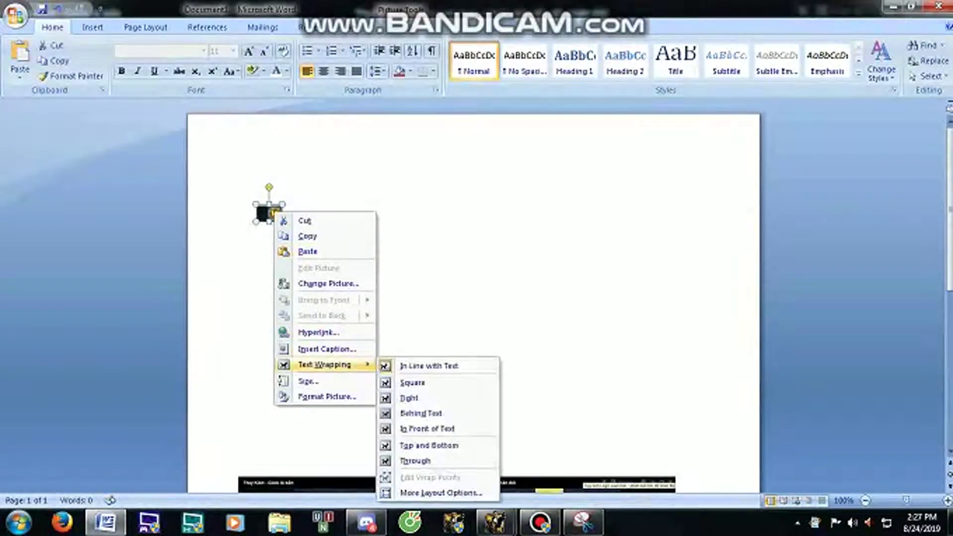
pyautogui.click(421, 383)
pyautogui.click(289, 211)
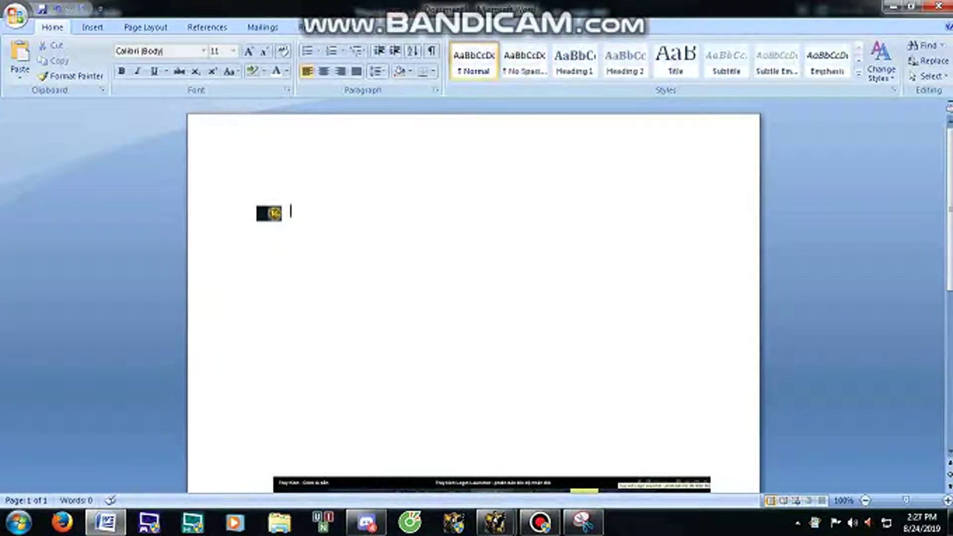
pyautogui.moveTo(269, 213); pyautogui.dragTo(303, 335)
pyautogui.scroll(-7, 474, 298)
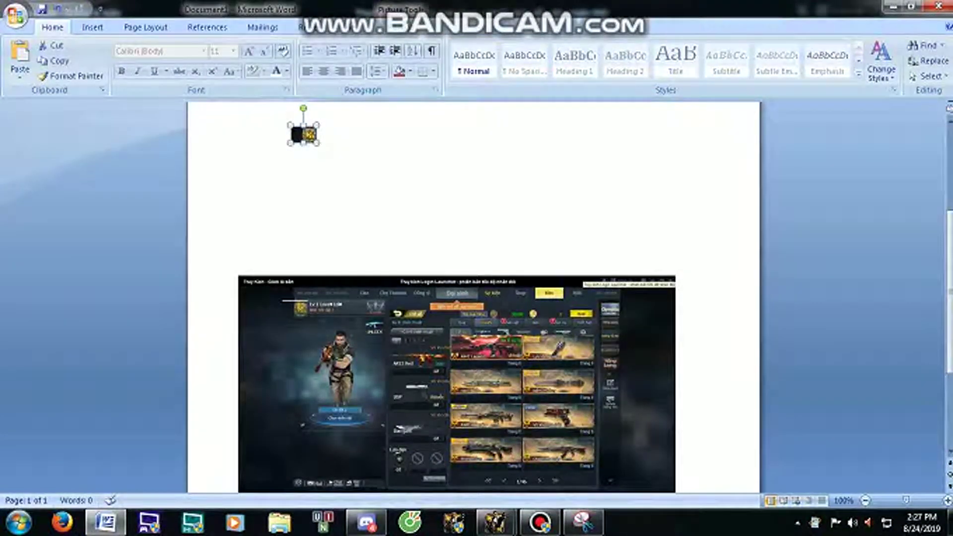
pyautogui.press('Delete')
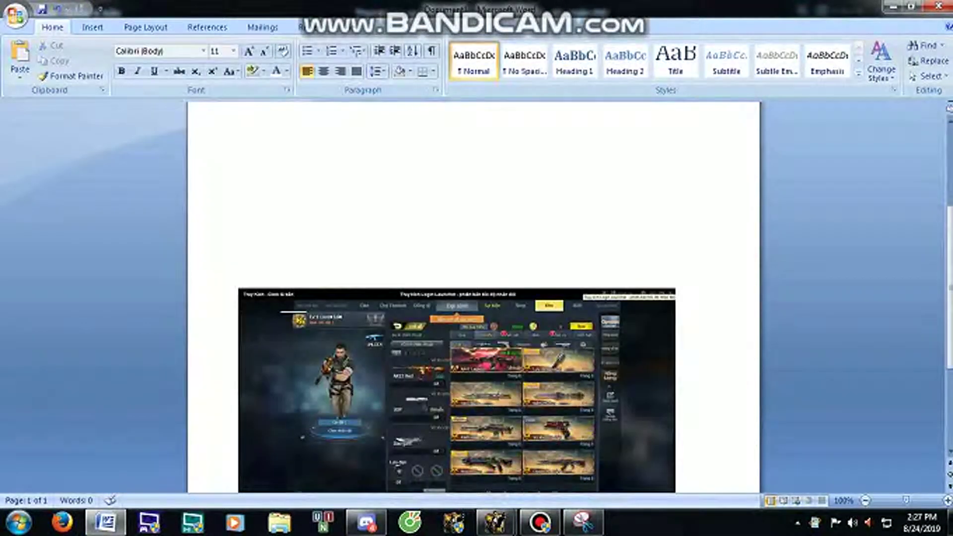
pyautogui.moveTo(299, 320); pyautogui.dragTo(307, 187)
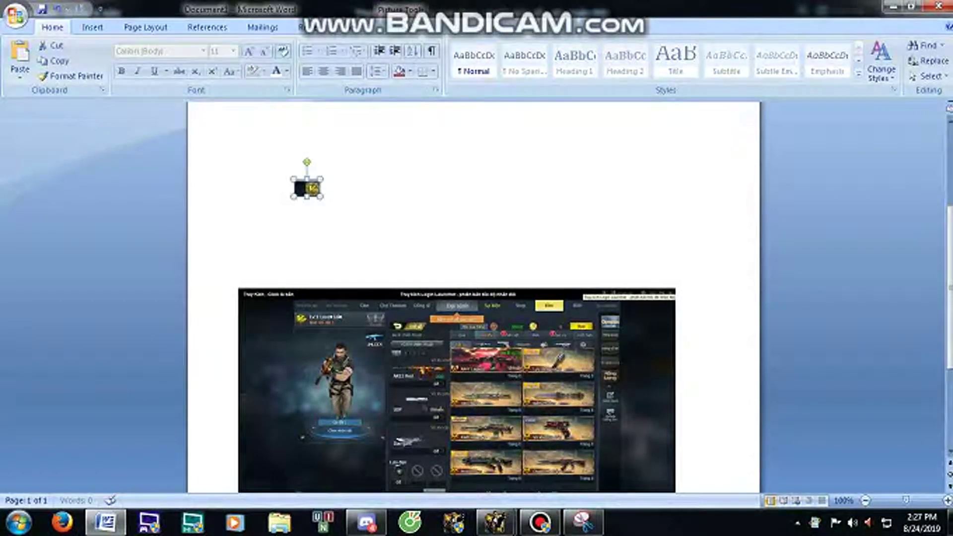
pyautogui.click(433, 123)
pyautogui.press('Return')
pyautogui.press('Return')
pyautogui.press('Return')
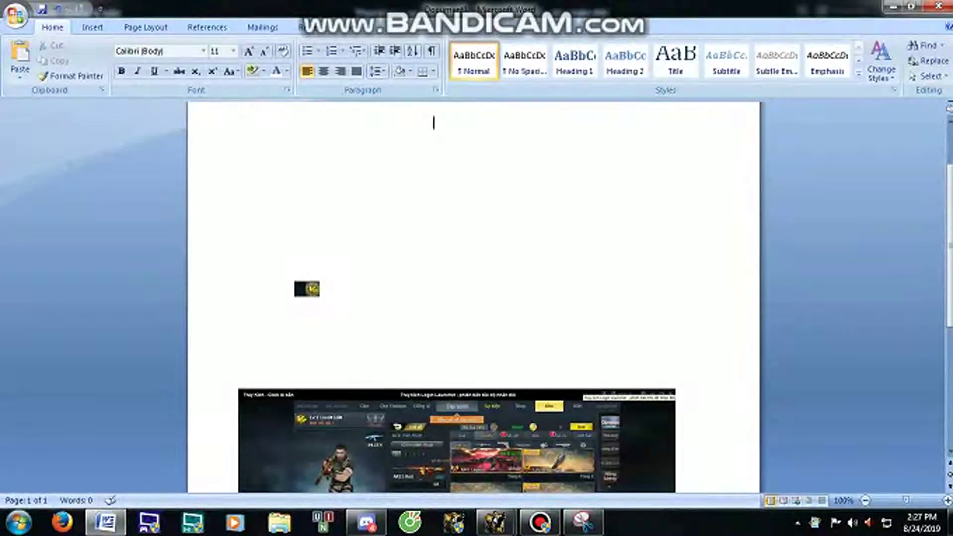
# Step: Take a new Snipping Tool capture (Ctrl+N) around the small level-badge icon
pyautogui.click(583, 521)
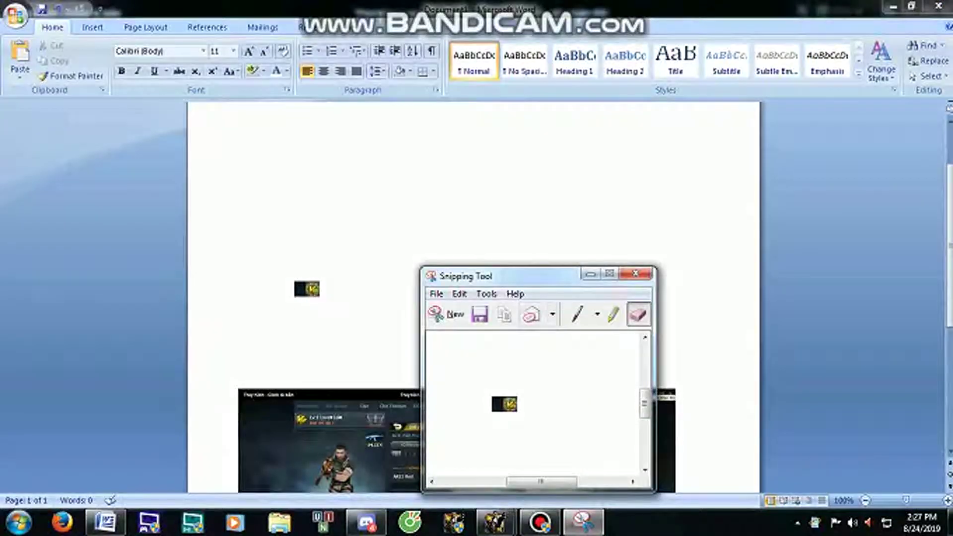
pyautogui.hotkey('ctrl', 'n')
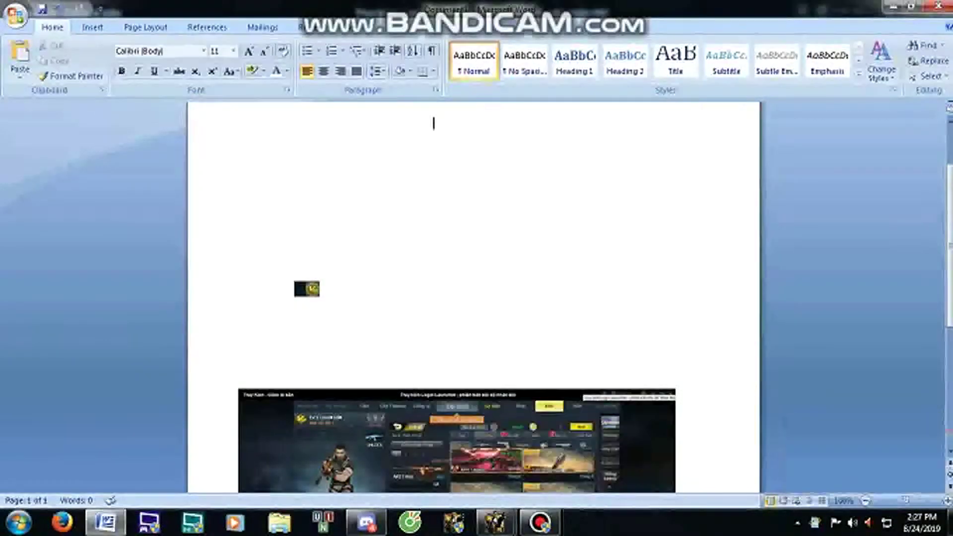
pyautogui.moveTo(294, 282); pyautogui.dragTo(320, 296)
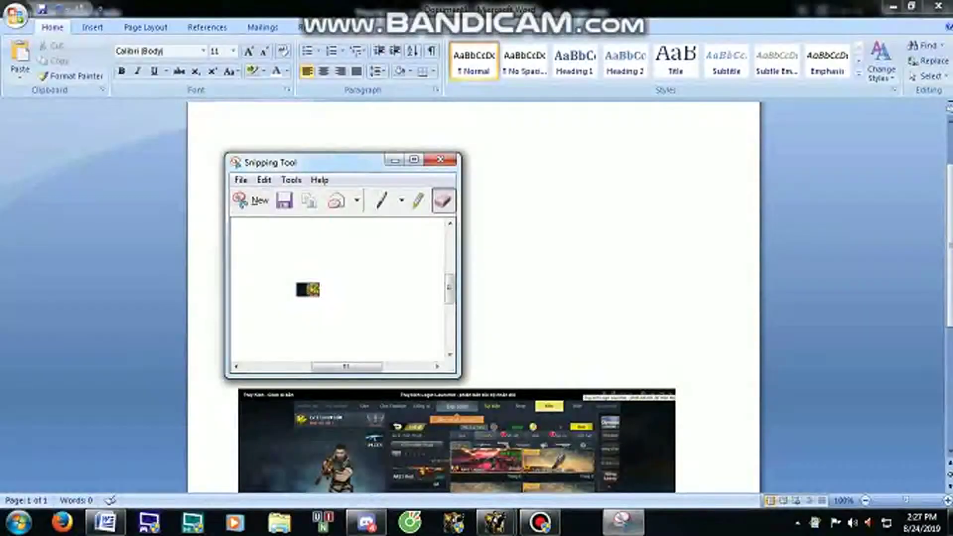
# Step: Paste the badge snip into Word, set square wrapping, and drag it toward the screenshot
pyautogui.click(433, 121)
pyautogui.scroll(3, 433, 210)
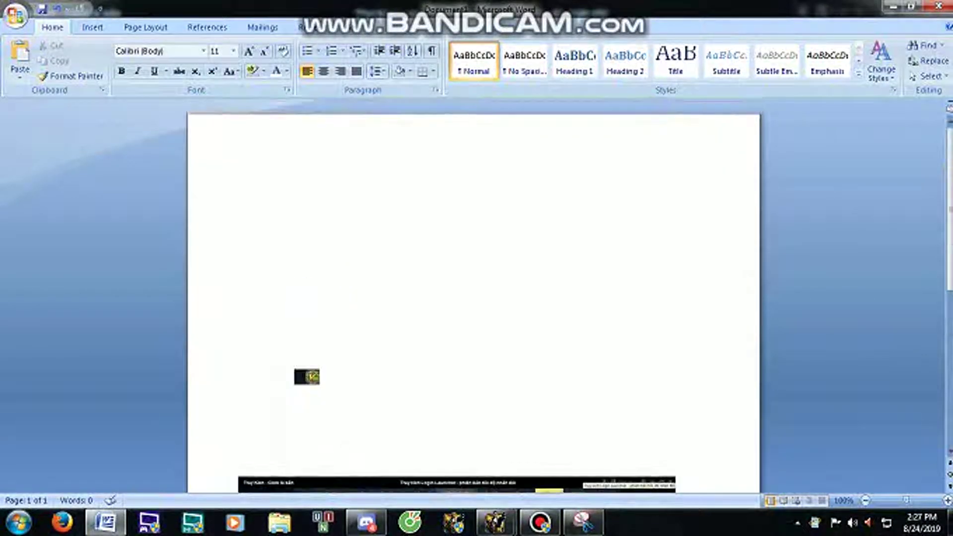
pyautogui.hotkey('ctrl', 'v')
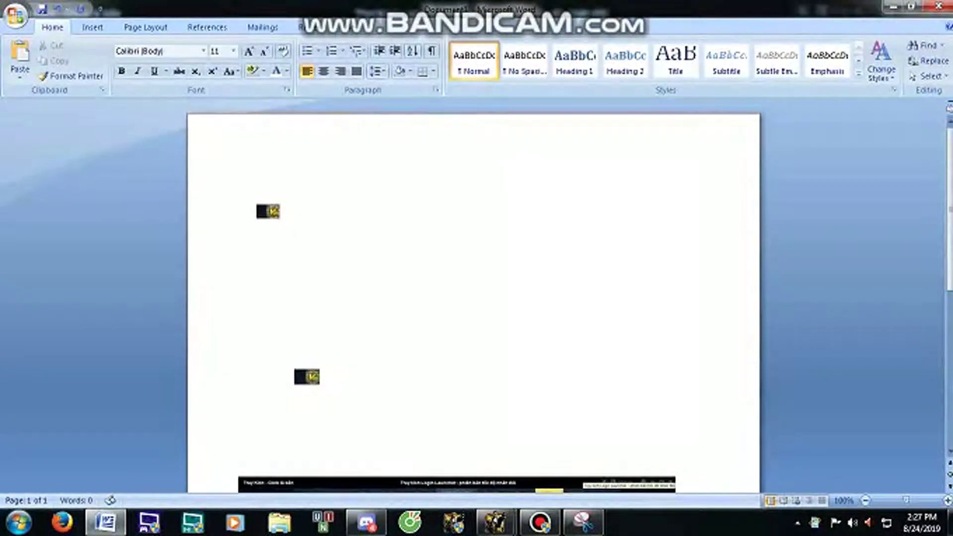
pyautogui.click(268, 211)
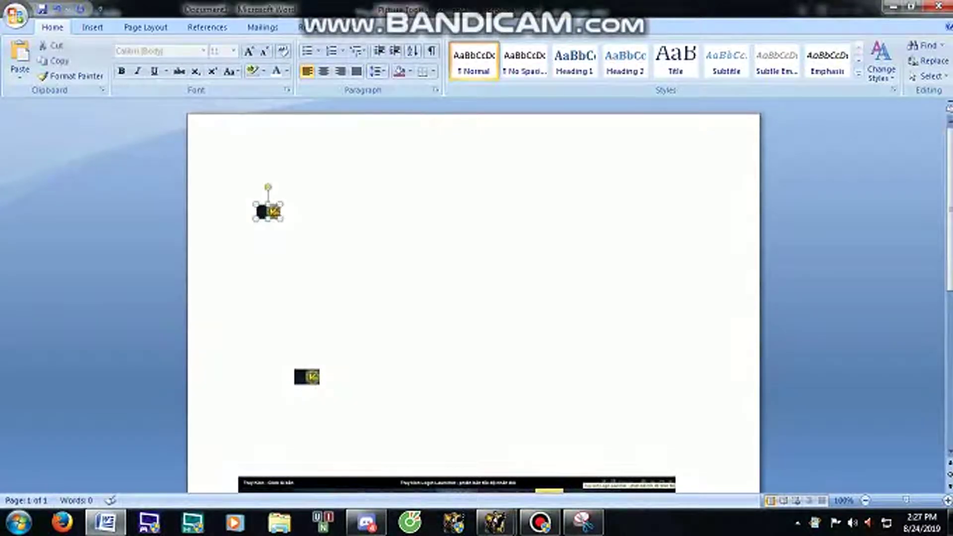
pyautogui.rightClick(268, 214)
pyautogui.moveTo(318, 368)
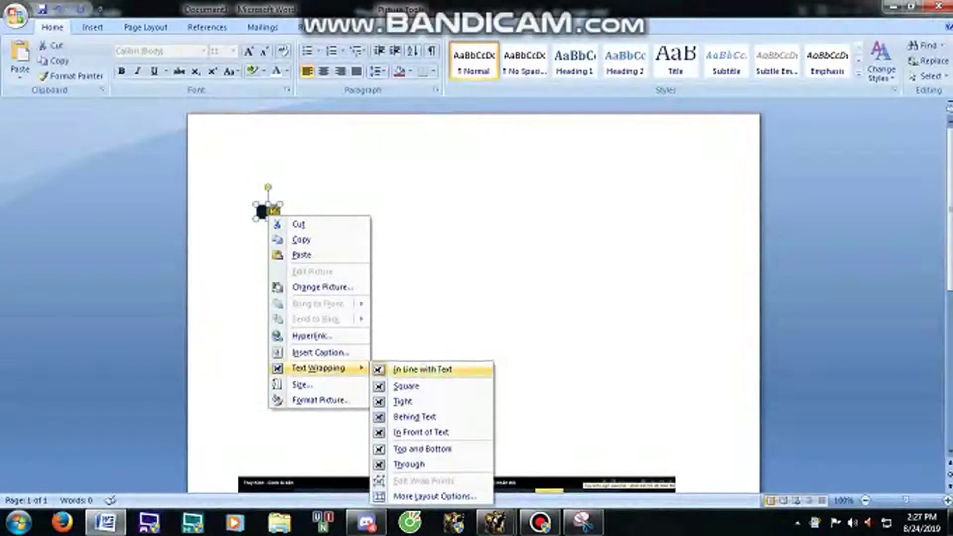
pyautogui.click(406, 386)
pyautogui.moveTo(268, 211); pyautogui.dragTo(347, 434)
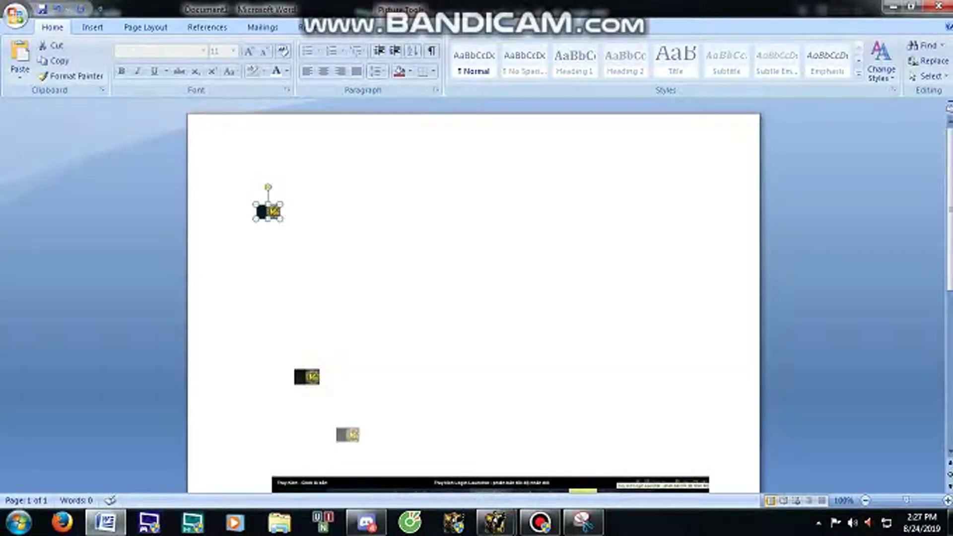
# Step: Try stretching the overlaid icon, undoing and redoing until the earlier layout is restored
pyautogui.moveTo(347, 341); pyautogui.dragTo(347, 414)
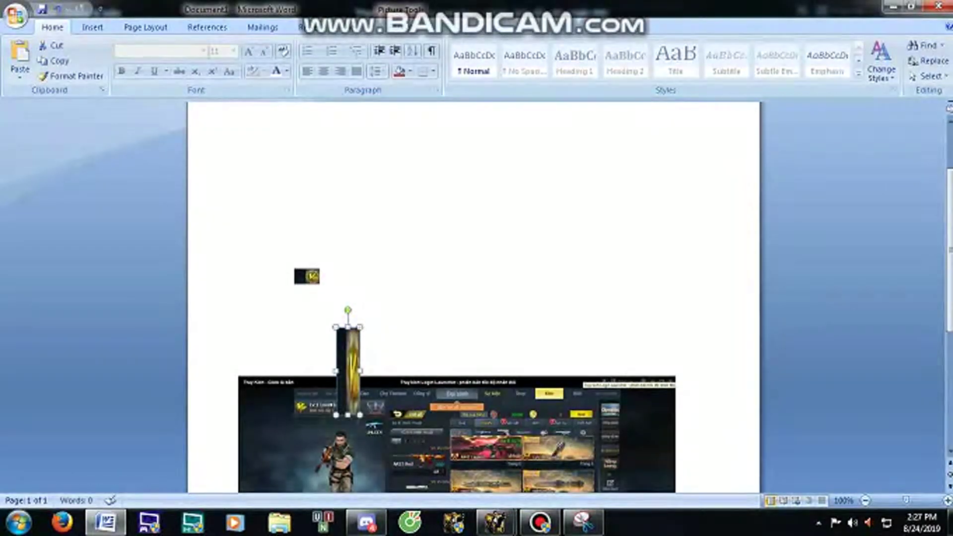
pyautogui.hotkey('ctrl', 'z')
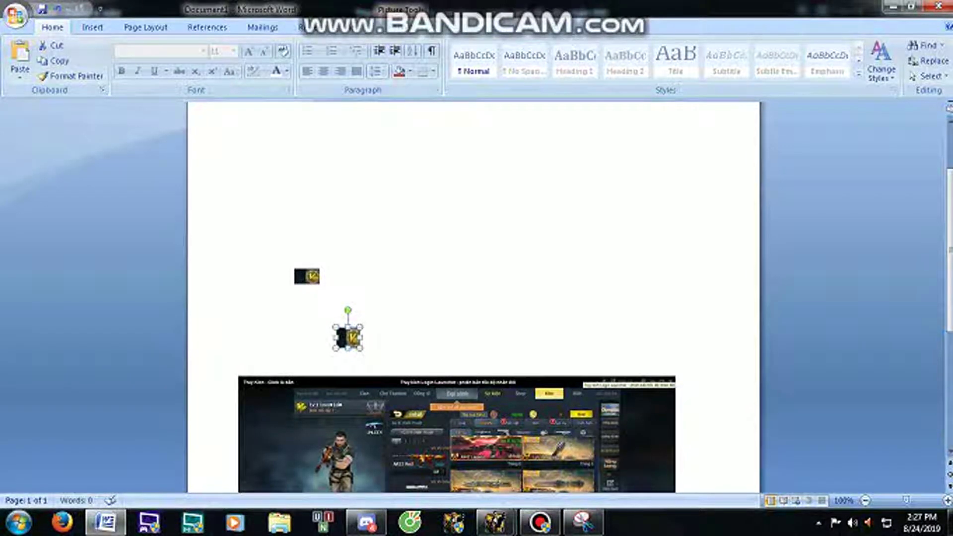
pyautogui.hotkey('ctrl', 'z')
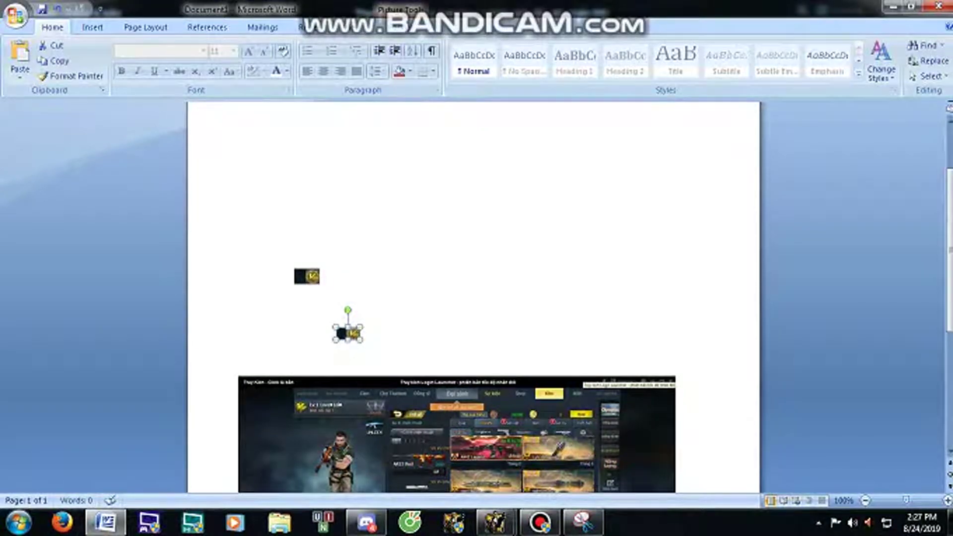
pyautogui.click(433, 110)
pyautogui.hotkey('ctrl', 'z')
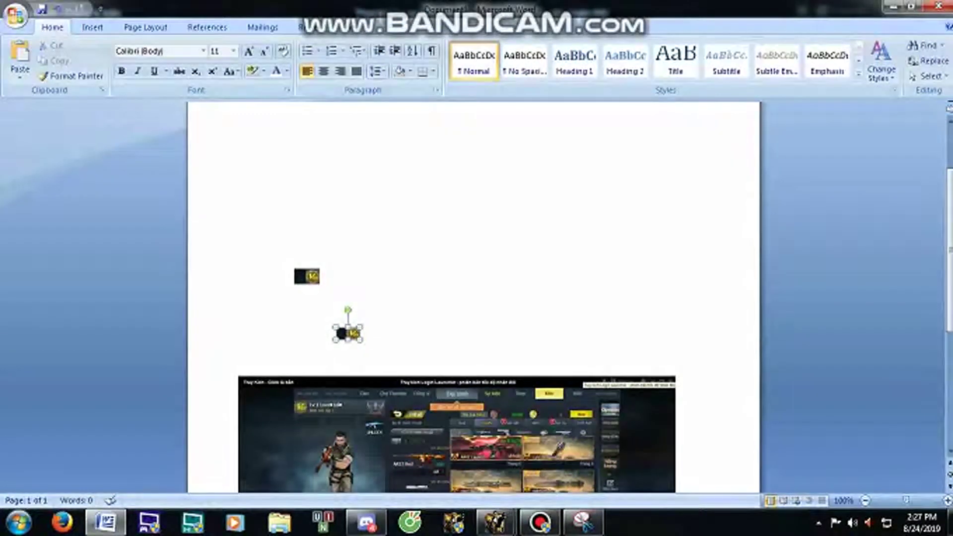
pyautogui.hotkey('ctrl', 'z')
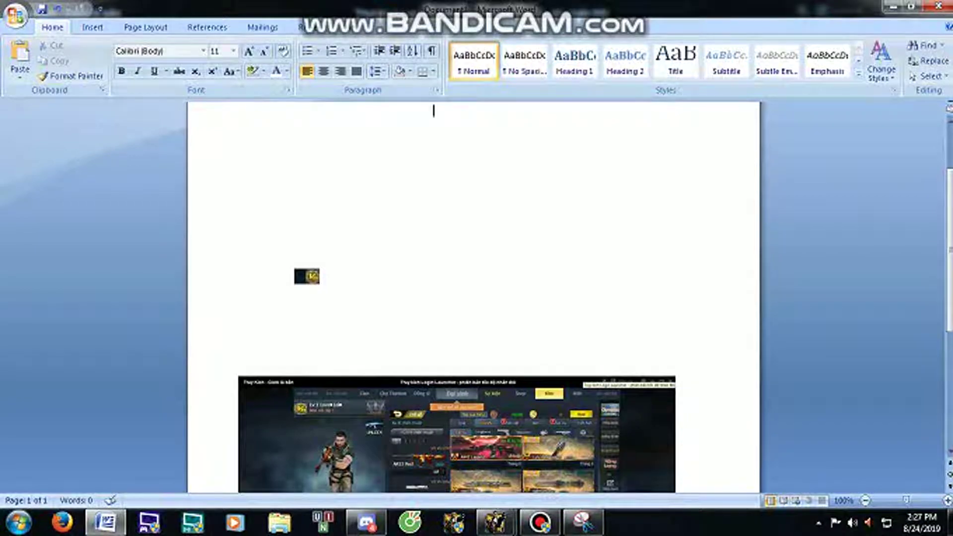
pyautogui.hotkey('ctrl', 'z')
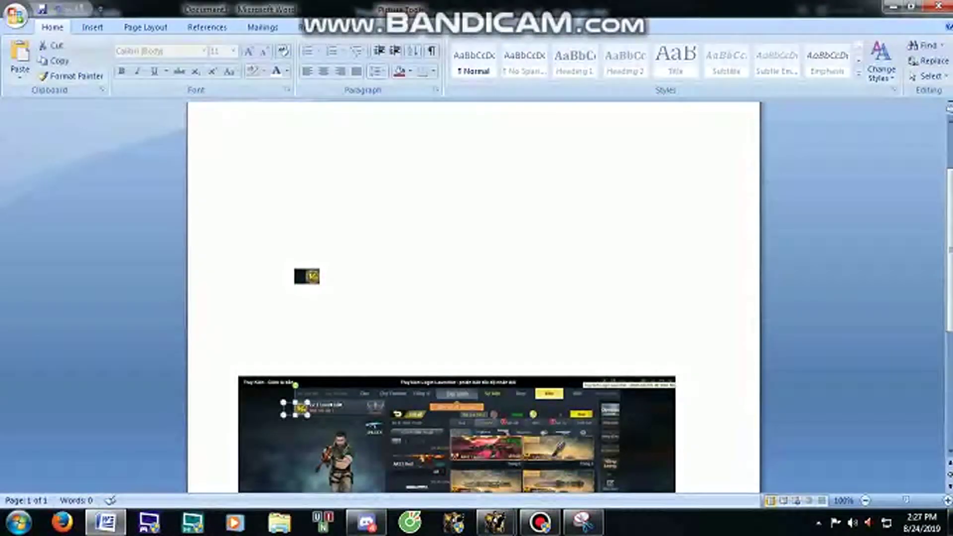
pyautogui.hotkey('ctrl', 'z')
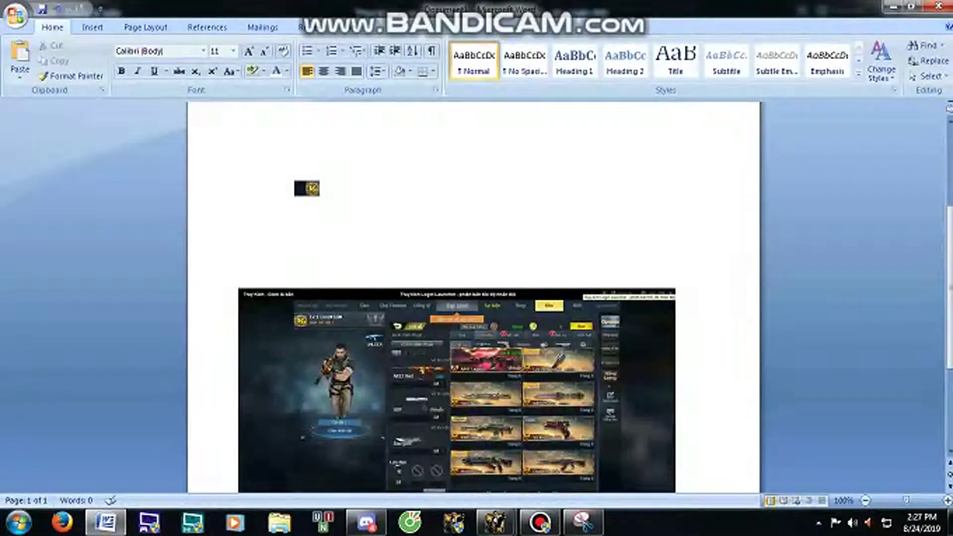
pyautogui.hotkey('ctrl', 'z')
pyautogui.hotkey('ctrl', 'z')
pyautogui.hotkey('ctrl', 'z')
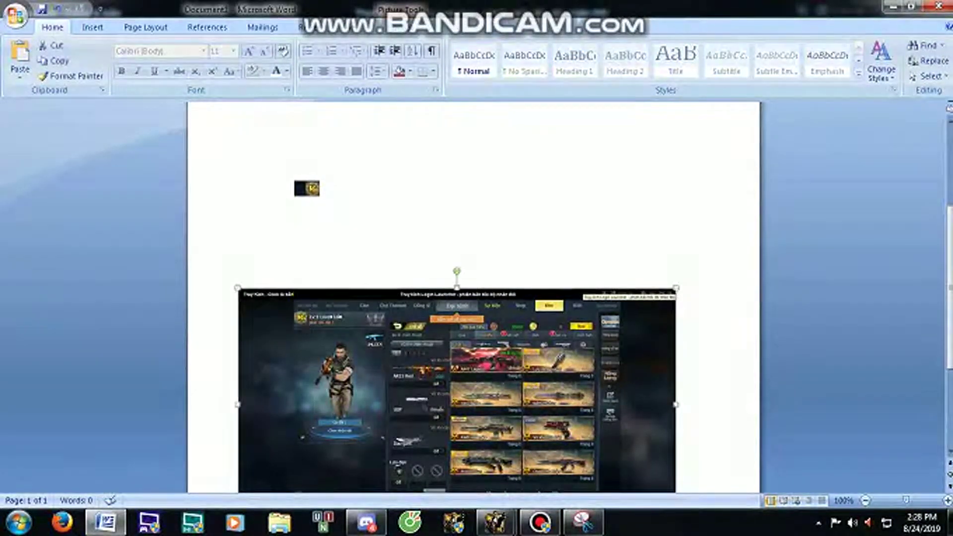
pyautogui.hotkey('ctrl', 'z')
pyautogui.hotkey('ctrl', 'z')
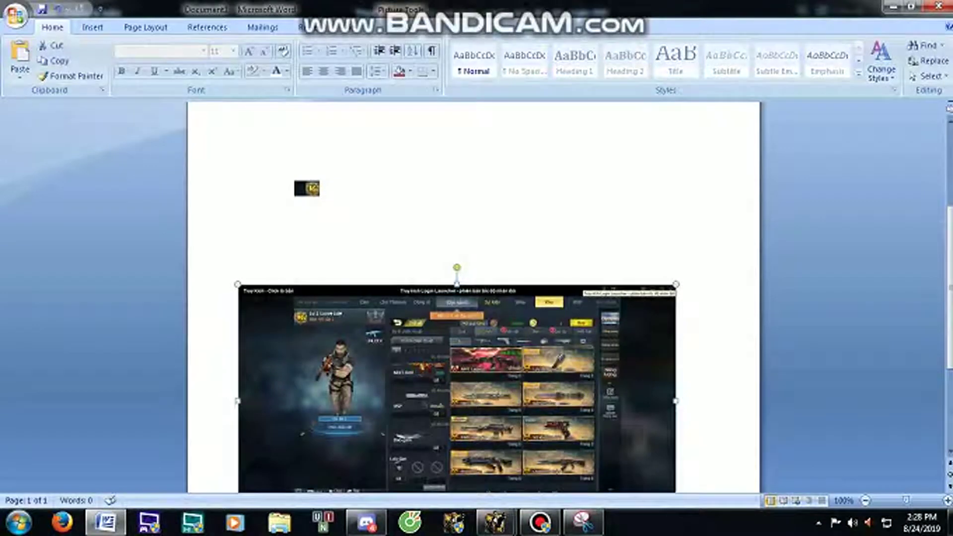
pyautogui.hotkey('ctrl', 'y')
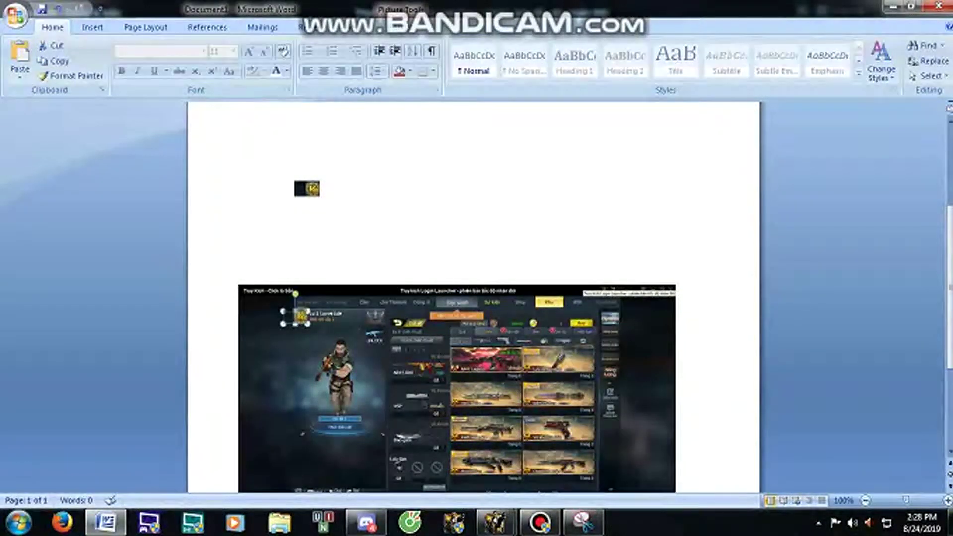
pyautogui.hotkey('ctrl', 'y')
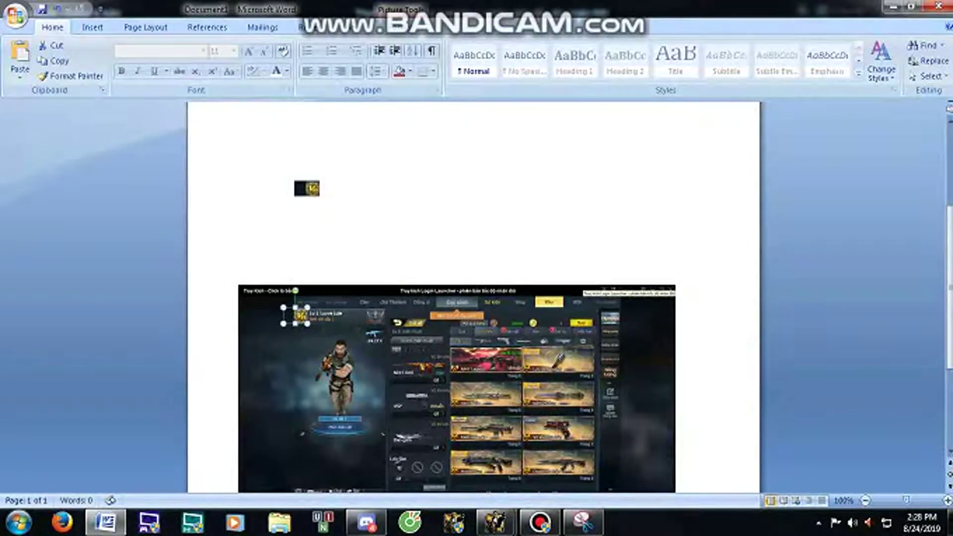
pyautogui.hotkey('ctrl', 'y')
pyautogui.hotkey('ctrl', 'z')
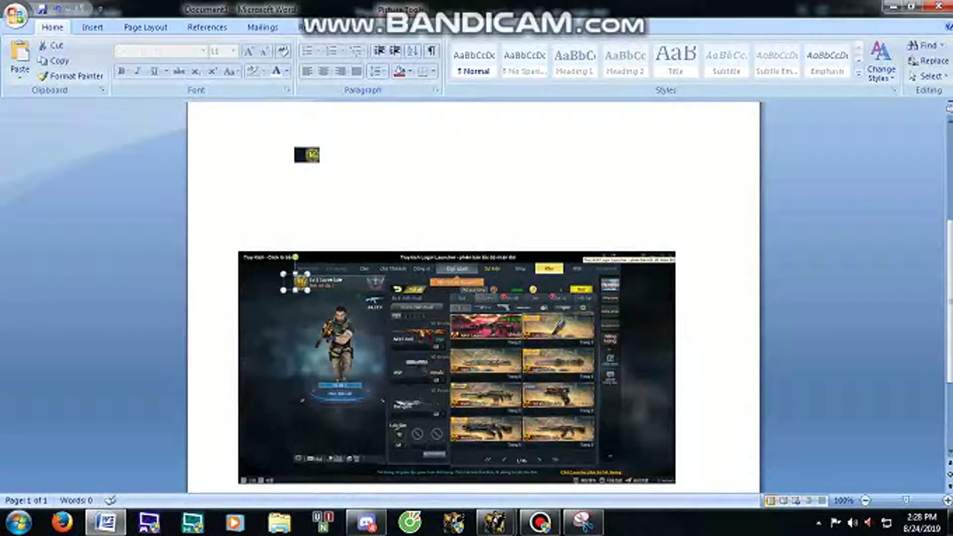
pyautogui.hotkey('ctrl', 'z')
pyautogui.hotkey('ctrl', 'z')
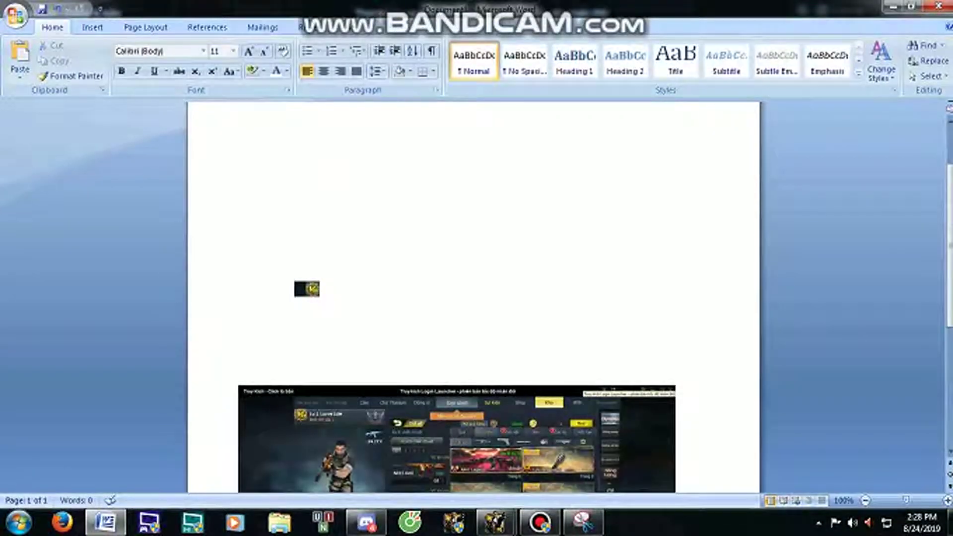
pyautogui.hotkey('ctrl', 'z')
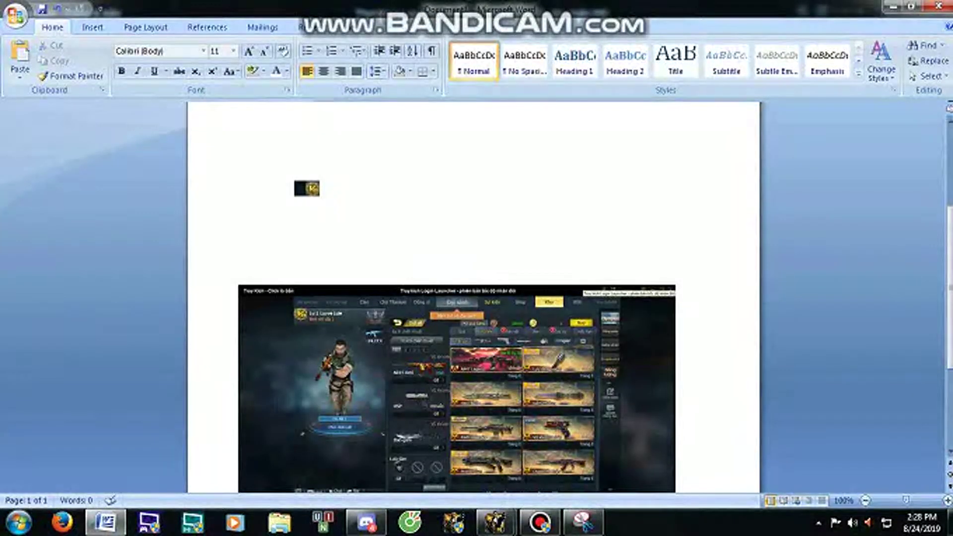
pyautogui.hotkey('ctrl', 'z')
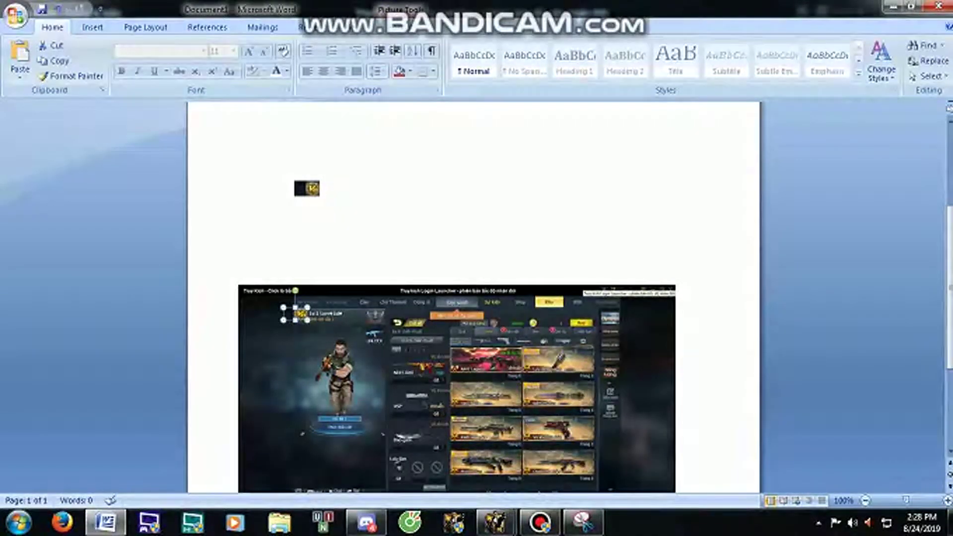
pyautogui.hotkey('ctrl', 'z')
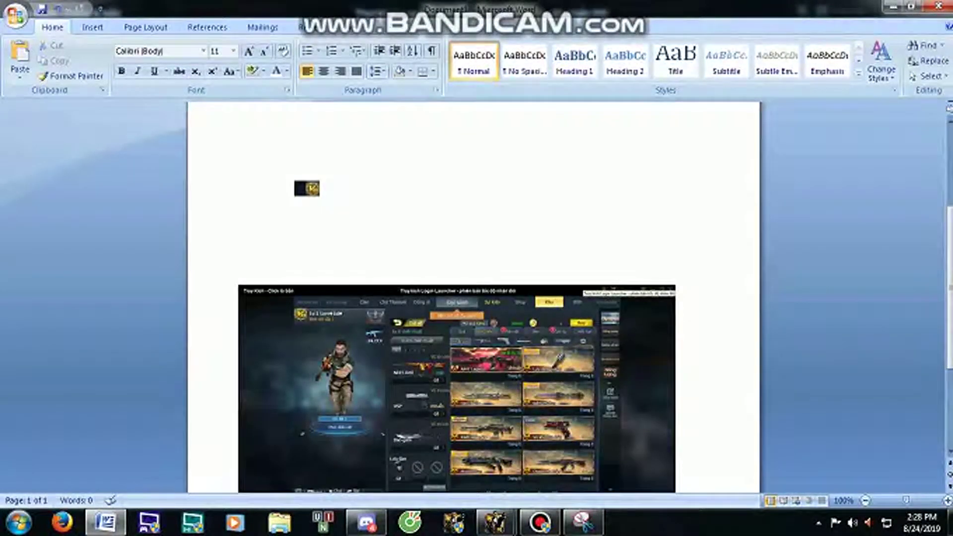
# Step: Stretch the icon over the screenshot's top-left corner slightly taller so it fits
pyautogui.click(295, 314)
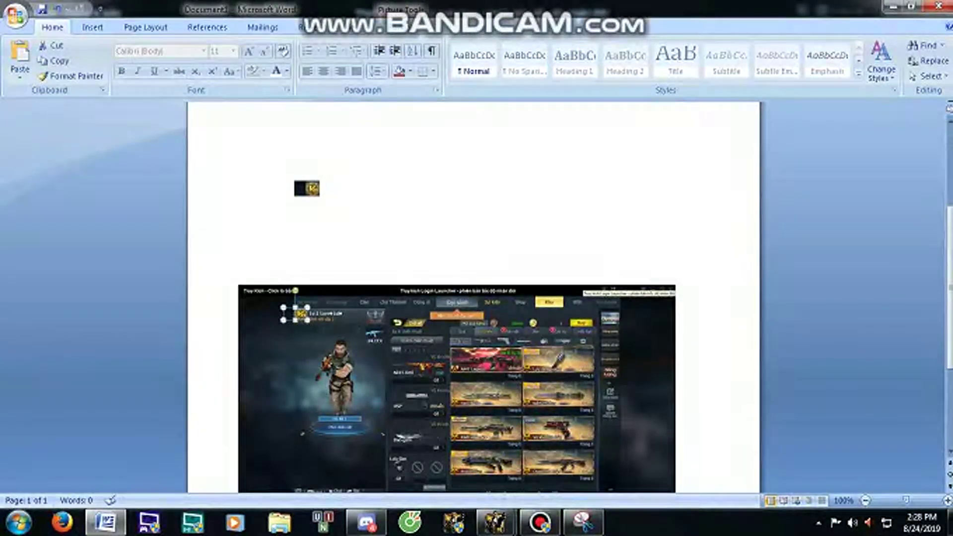
pyautogui.moveTo(295, 320); pyautogui.dragTo(296, 327)
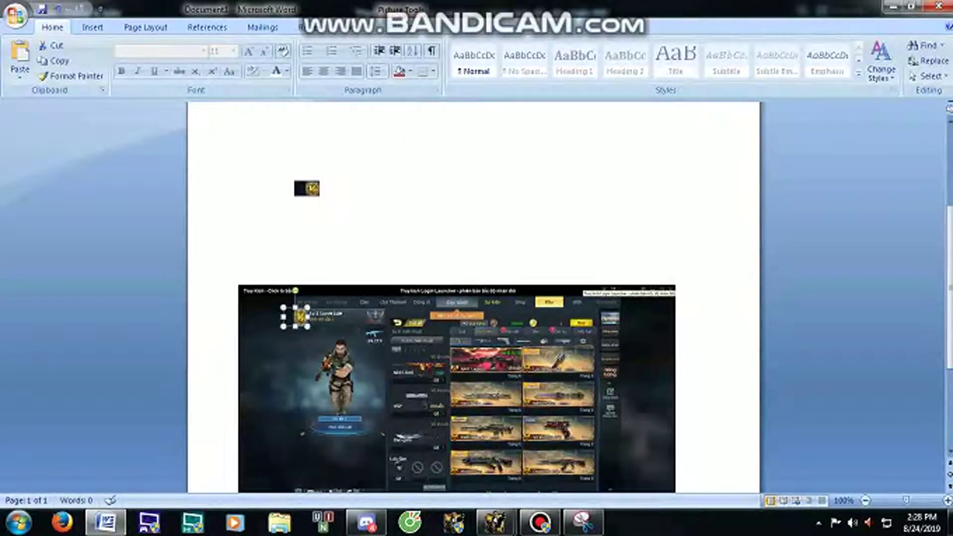
pyautogui.press('Return')
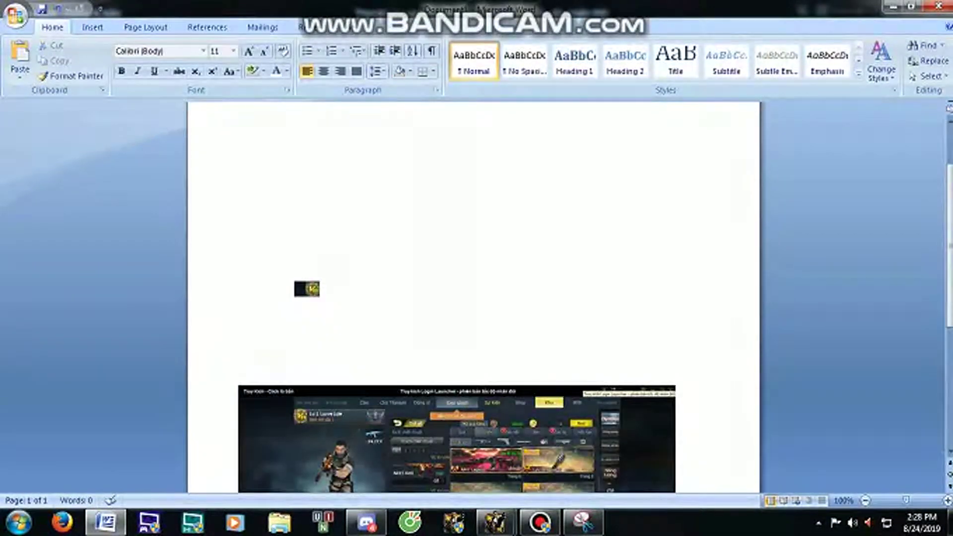
pyautogui.scroll(-5, 472, 298)
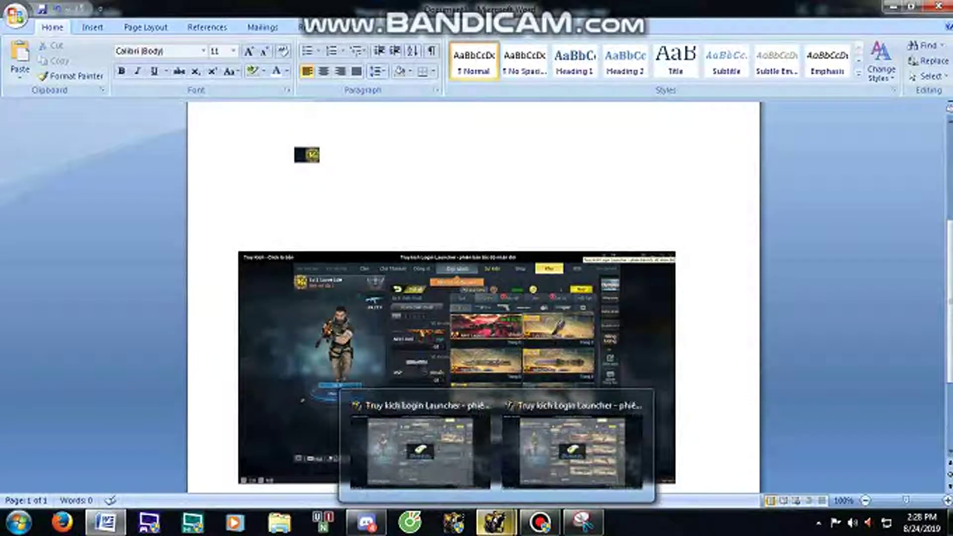
# Step: Cut the level-badge icon off the page, then snip the entire inventory screenshot
pyautogui.rightClick(305, 157)
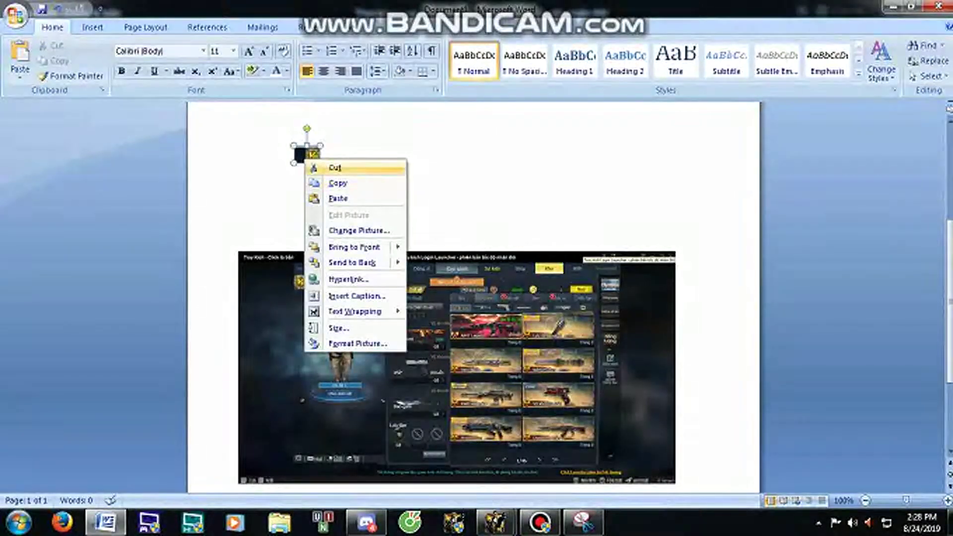
pyautogui.click(335, 168)
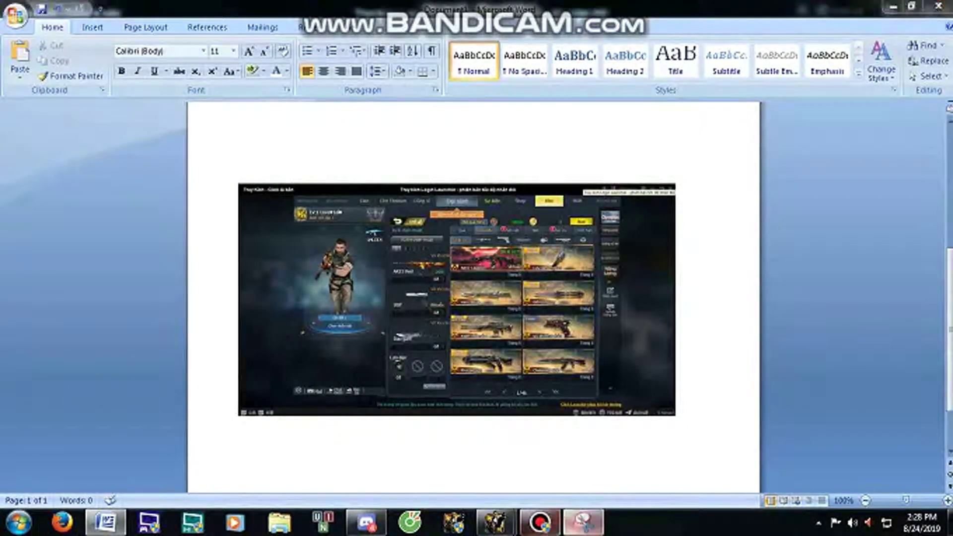
pyautogui.click(583, 521)
pyautogui.click(256, 200)
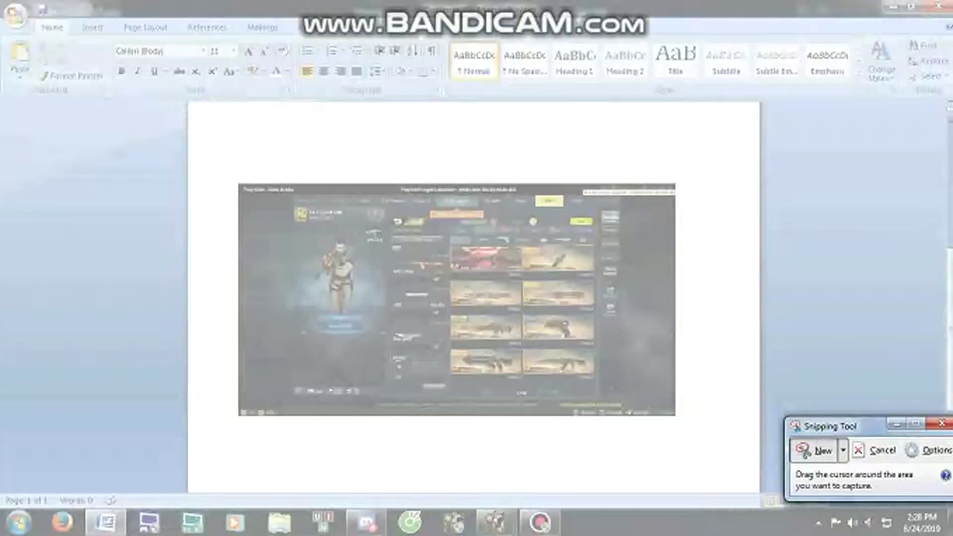
pyautogui.moveTo(238, 184); pyautogui.dragTo(674, 414)
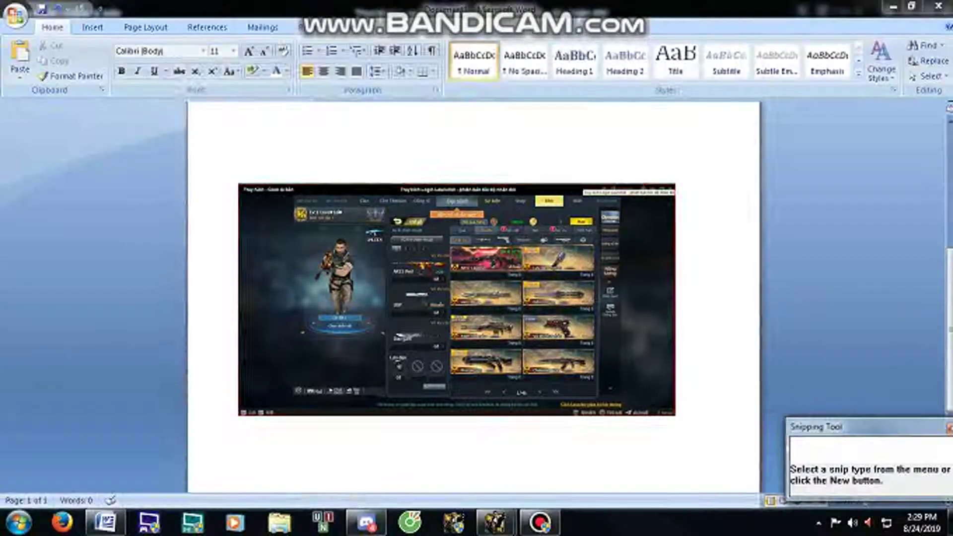
# Step: Paste the inventory screenshot into the Discord DM with caption 'GIAU', then send 'acc ADMIN ngon vai'
pyautogui.click(366, 521)
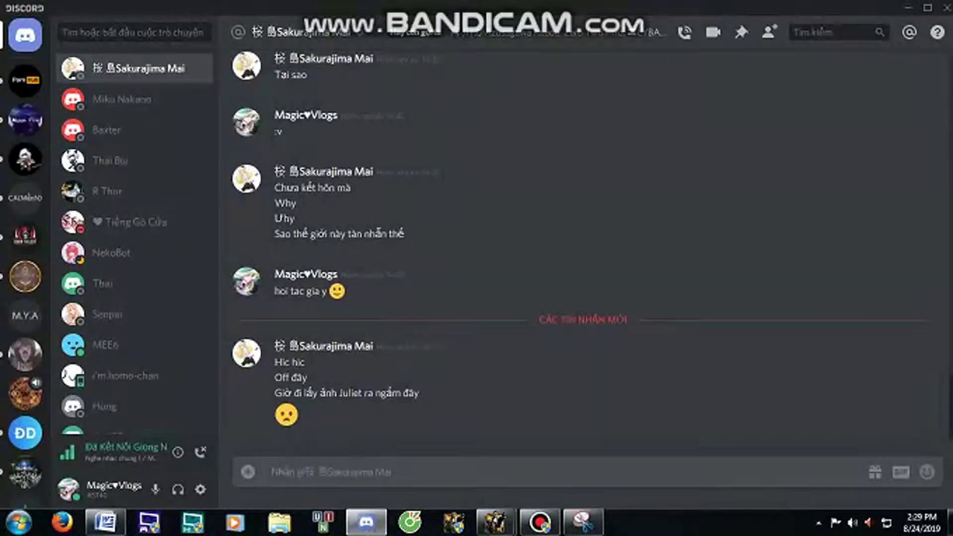
pyautogui.hotkey('ctrl', 'v')
pyautogui.write('G')
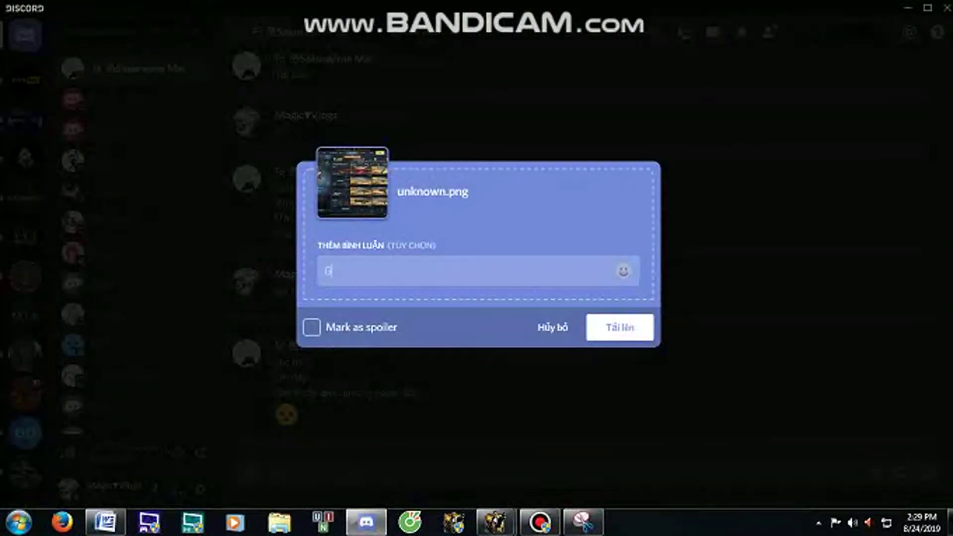
pyautogui.press('Return')
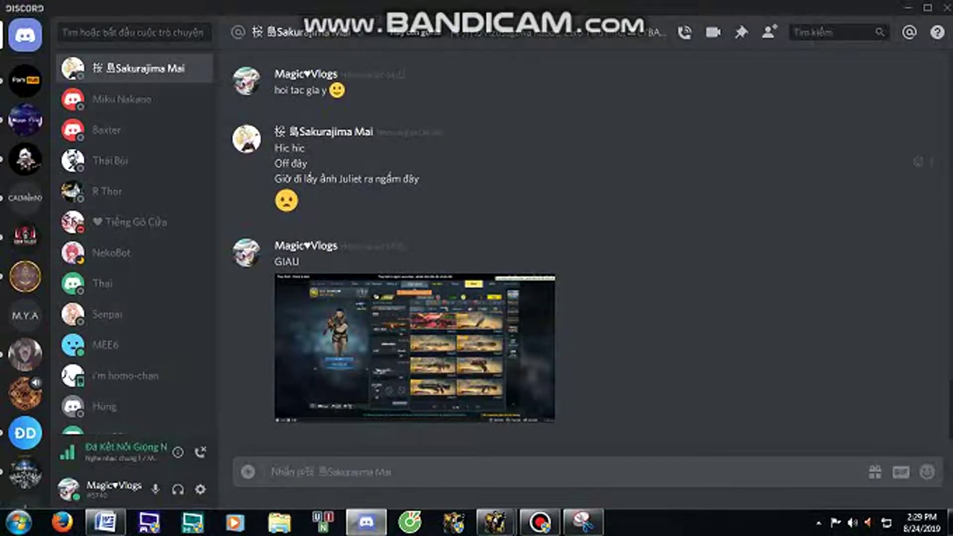
pyautogui.write('acc')
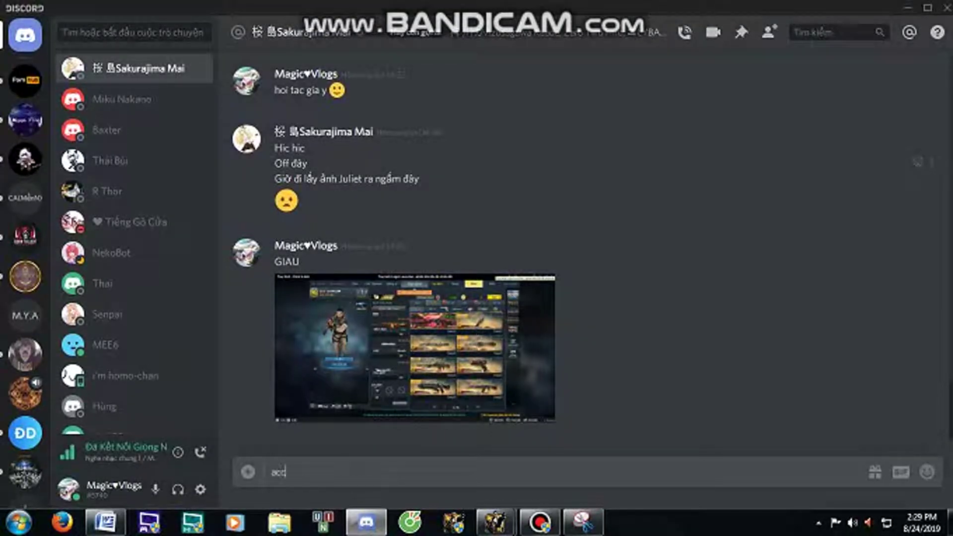
pyautogui.write(' ADMIN')
pyautogui.write(' ngon va')
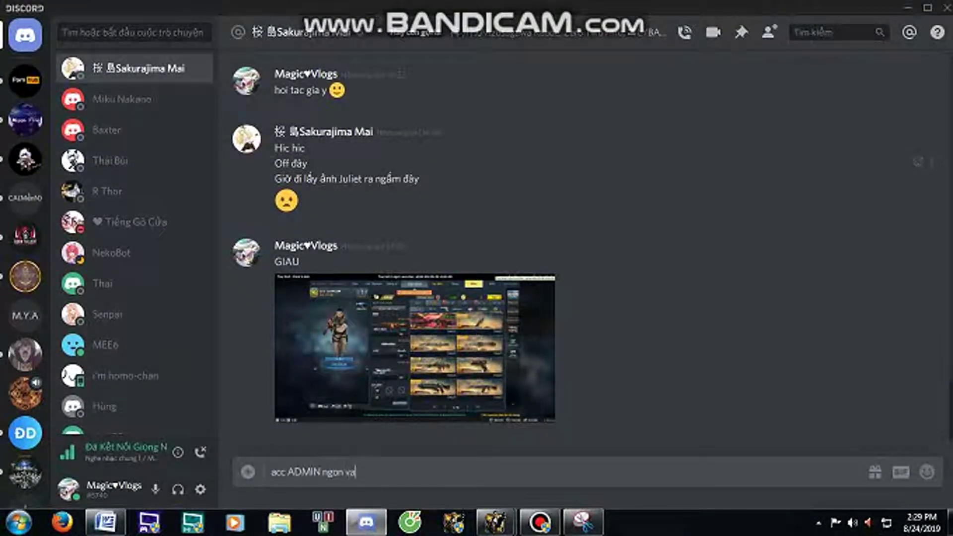
pyautogui.write('i')
pyautogui.press('Return')
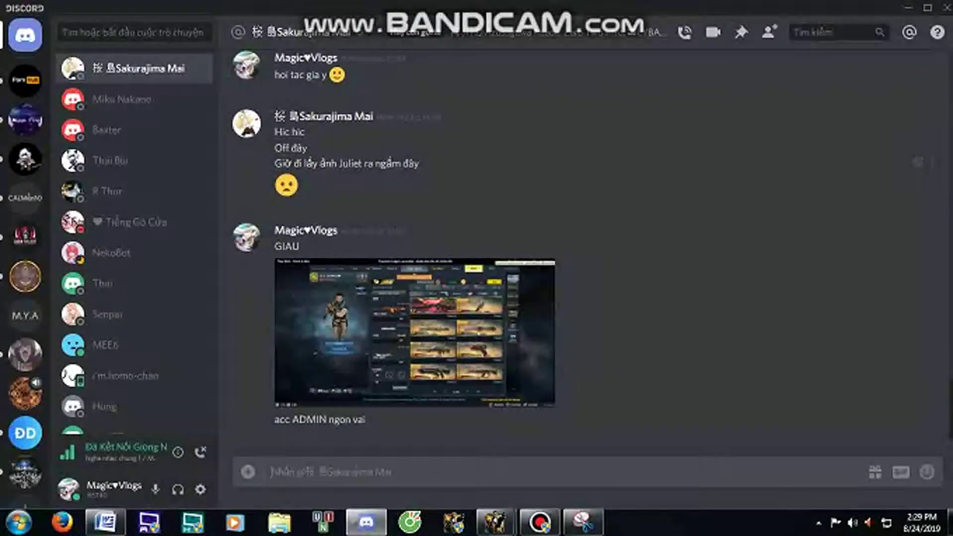
# Step: Upload the screenshot and 'acc ADMIN ngon v-' to Moon Fire's #chém-gió channel, then return Home
pyautogui.click(25, 119)
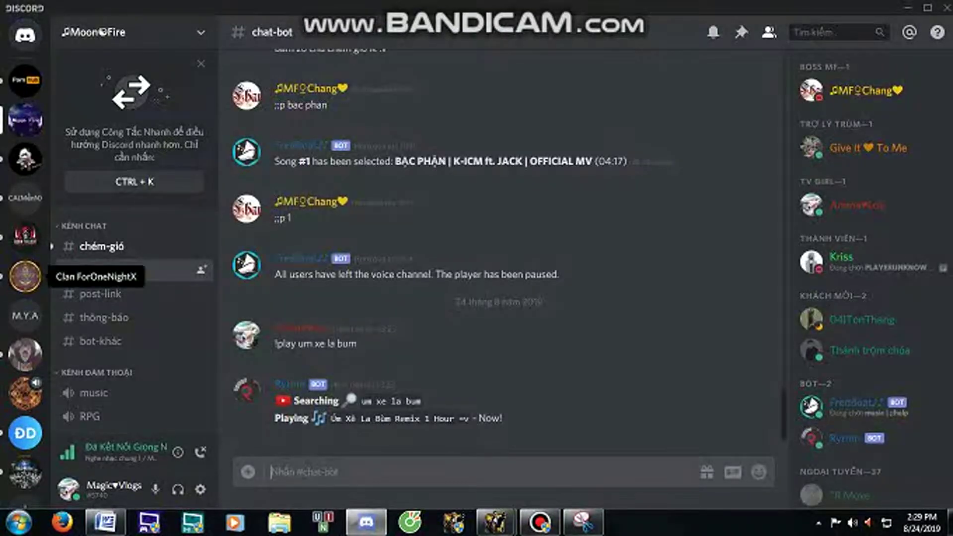
pyautogui.click(102, 246)
pyautogui.hotkey('ctrl', 'v')
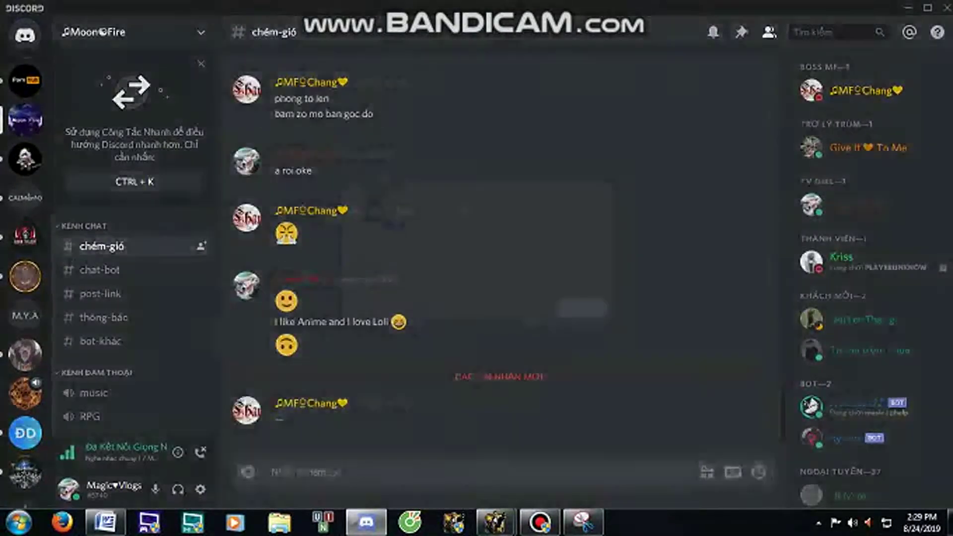
pyautogui.press('Return')
pyautogui.press('Up')
pyautogui.write('a')
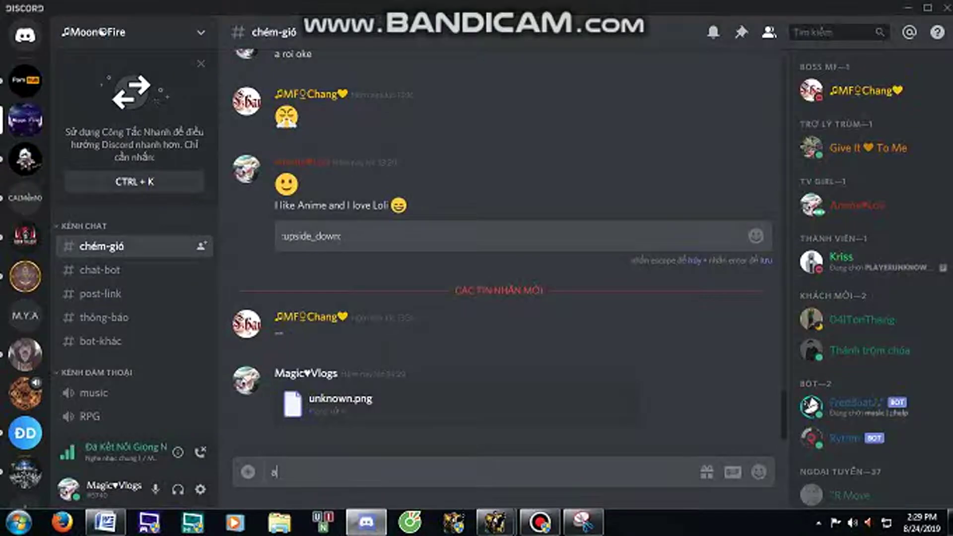
pyautogui.write('cc ADMIN')
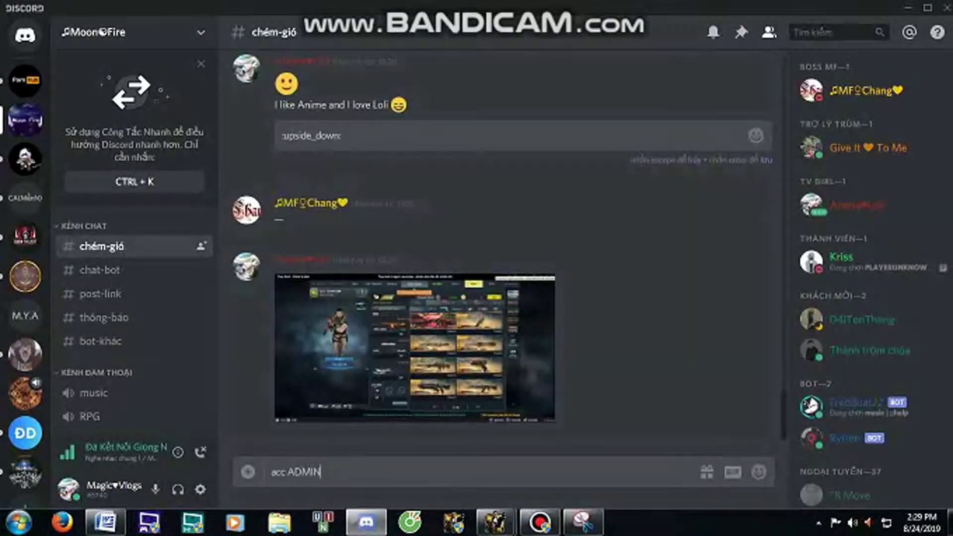
pyautogui.write(' ngon v-')
pyautogui.press('Return')
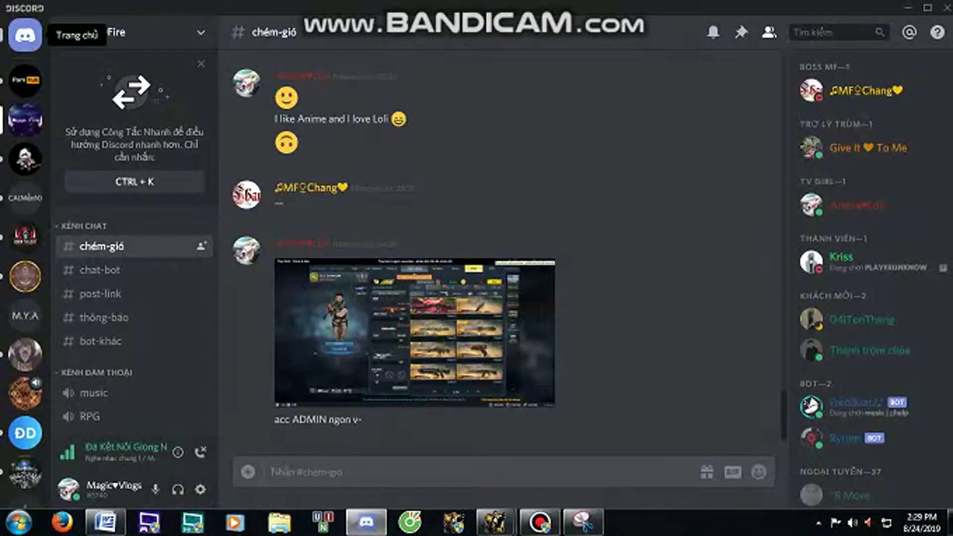
pyautogui.click(24, 34)
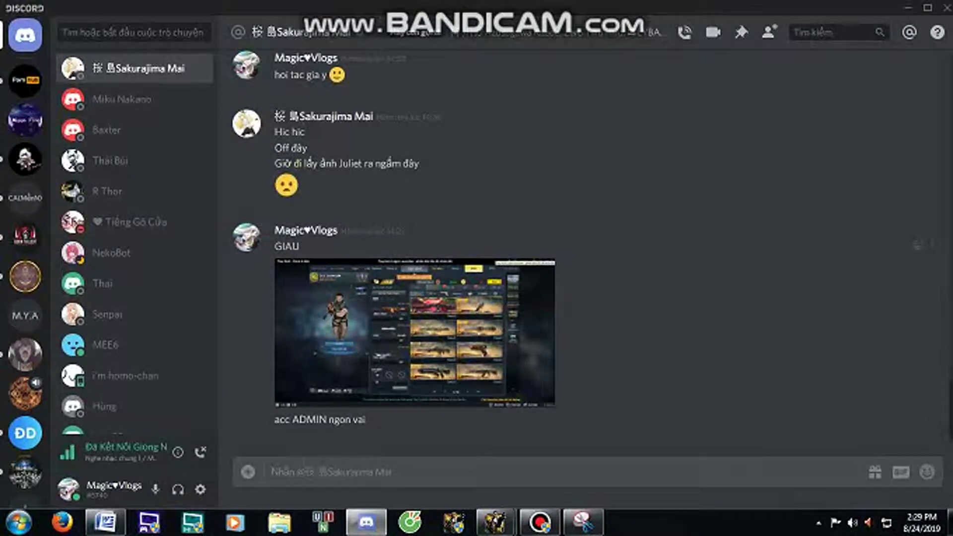
# Step: Close Snipping Tool, discarding the captured screenshot snip without saving
pyautogui.click(105, 521)
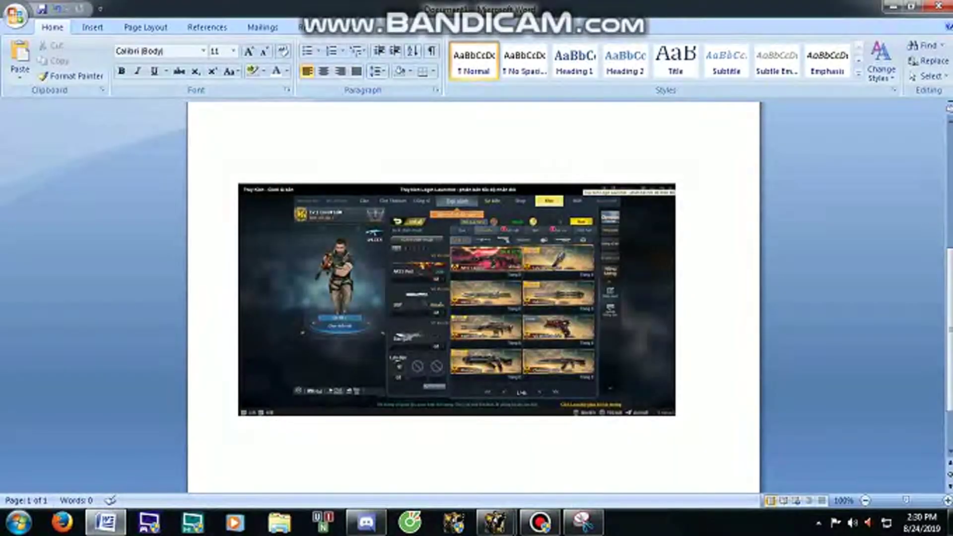
pyautogui.click(583, 522)
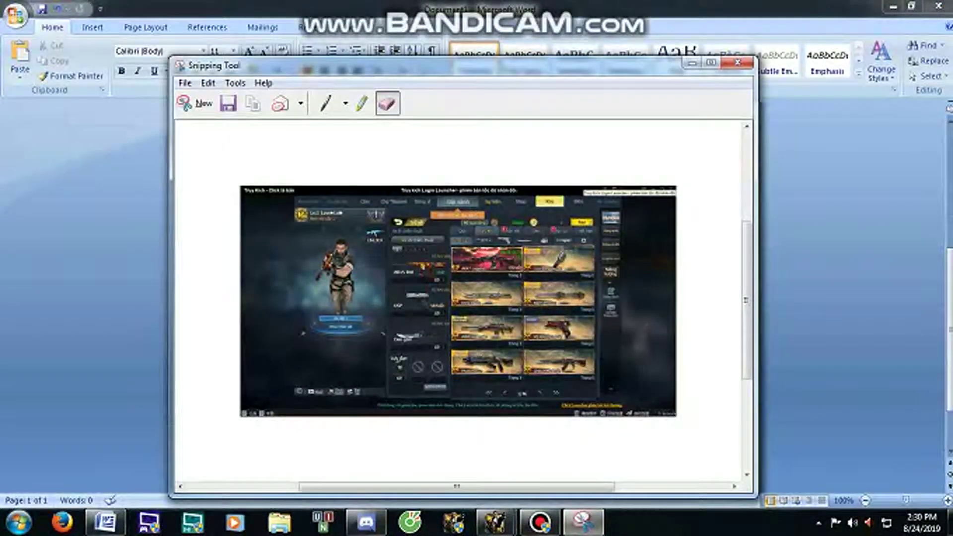
pyautogui.rightClick(341, 239)
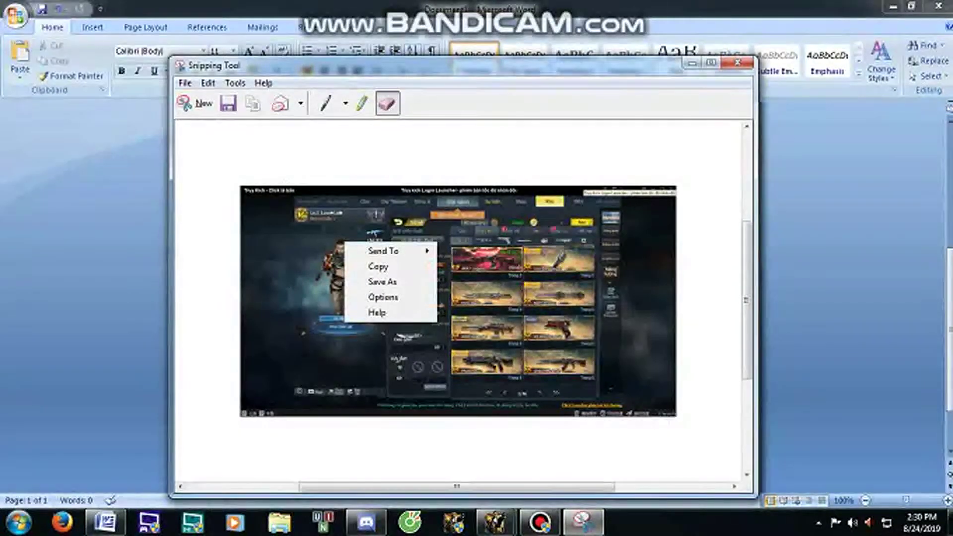
pyautogui.click(365, 266)
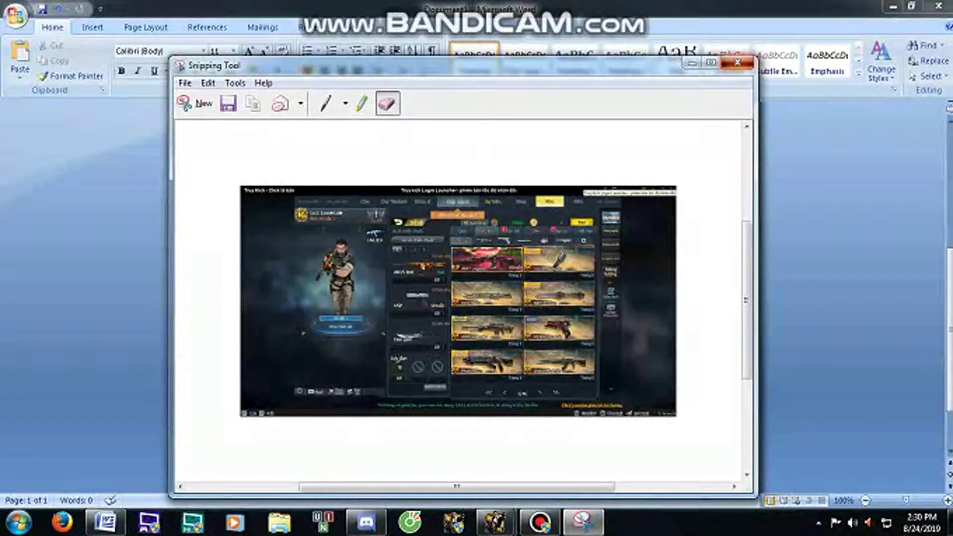
pyautogui.click(737, 63)
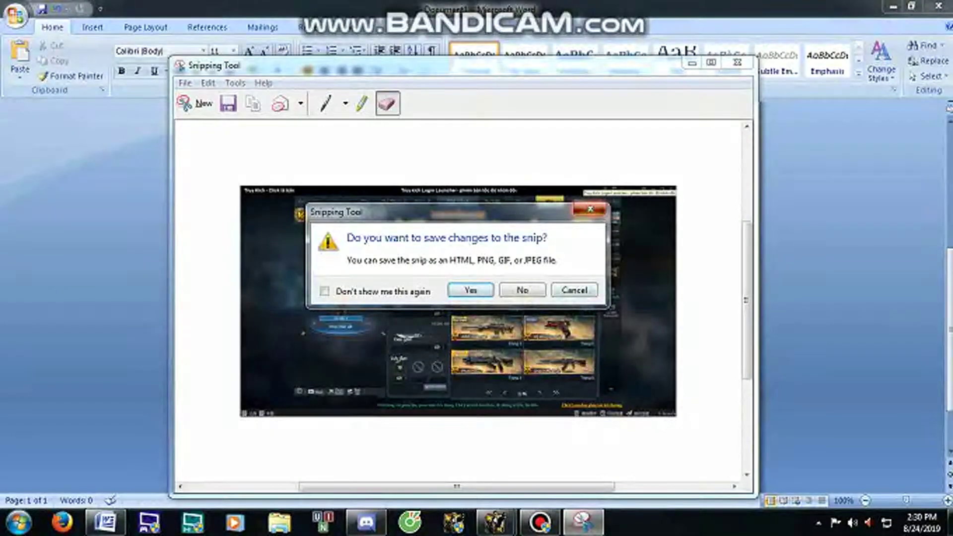
pyautogui.click(590, 208)
pyautogui.click(19, 521)
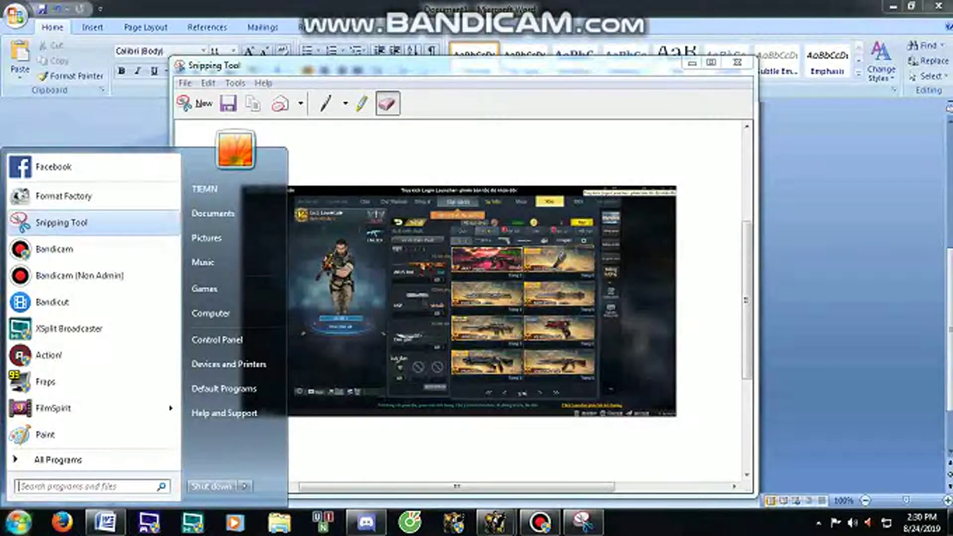
pyautogui.click(61, 222)
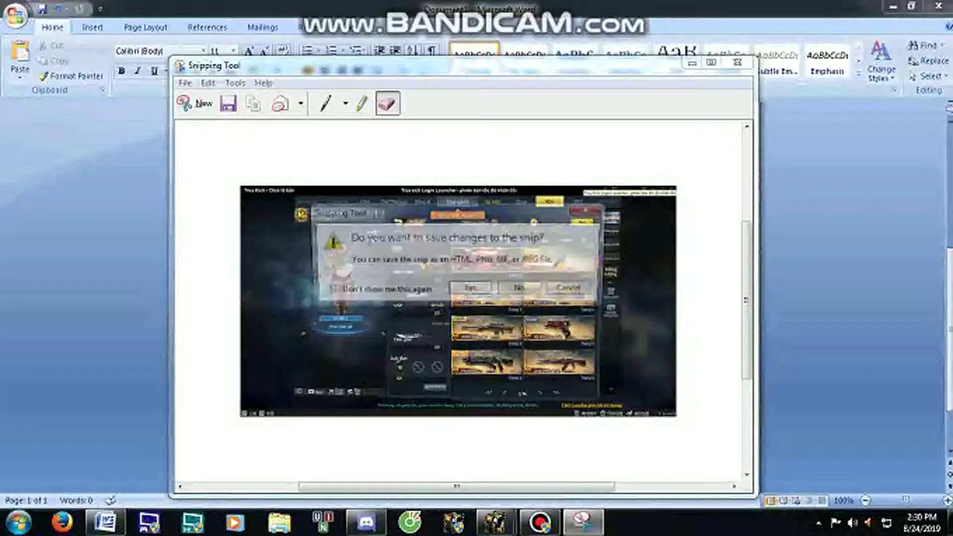
pyautogui.click(522, 289)
pyautogui.click(18, 521)
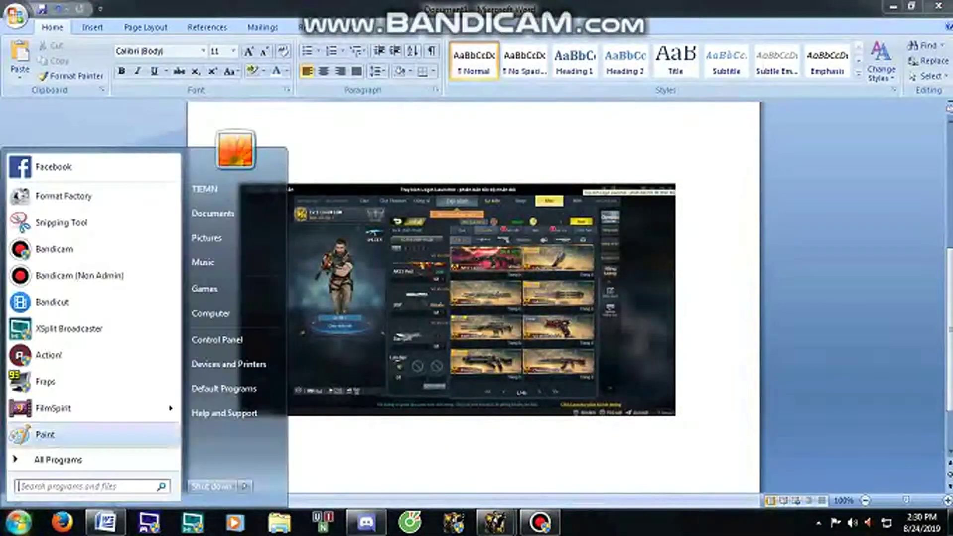
pyautogui.click(61, 222)
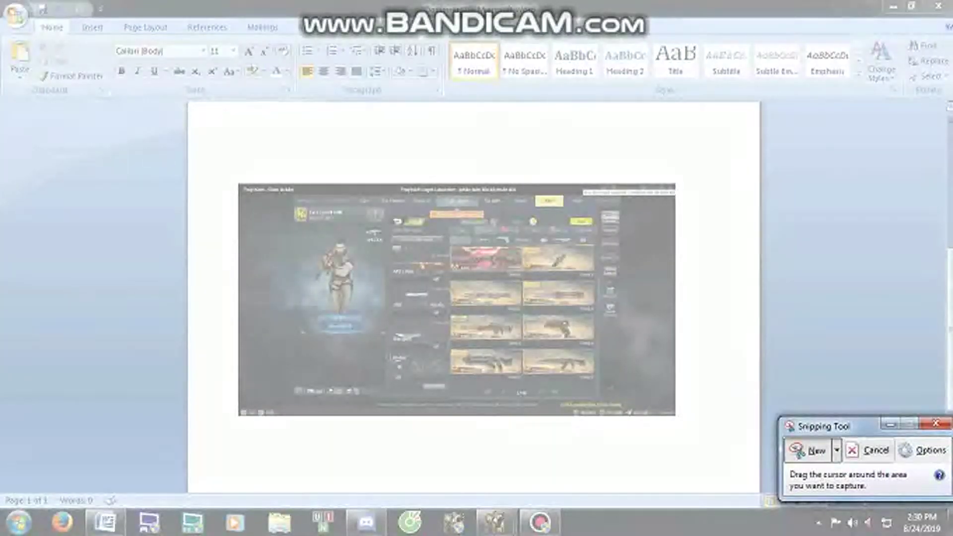
# Step: Take another snip, discard it without saving, then close Word's Document1 window
pyautogui.click(869, 450)
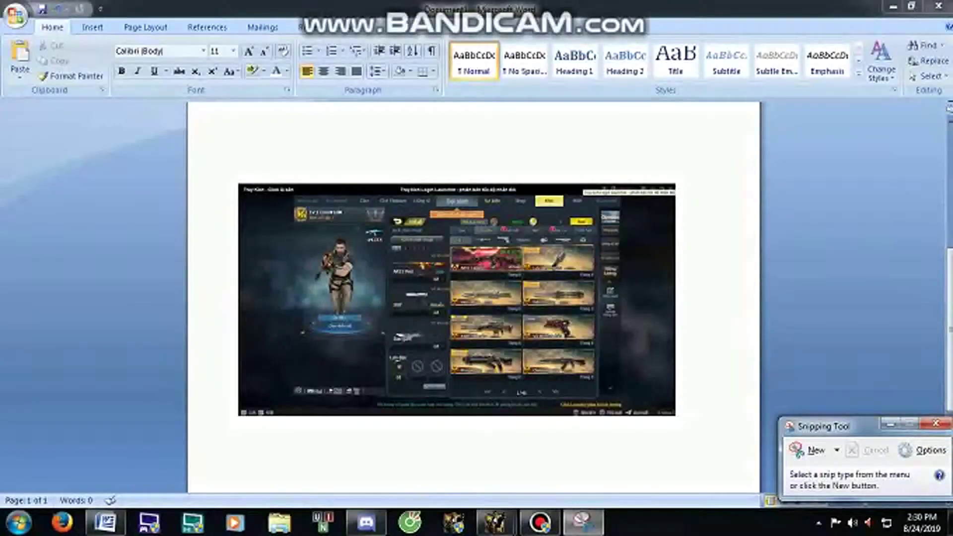
pyautogui.click(813, 451)
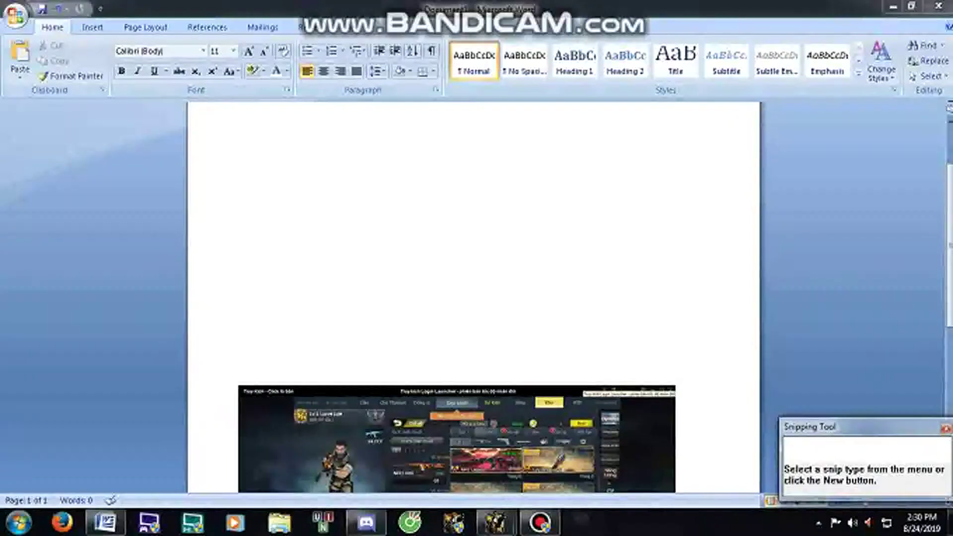
pyautogui.click(935, 108)
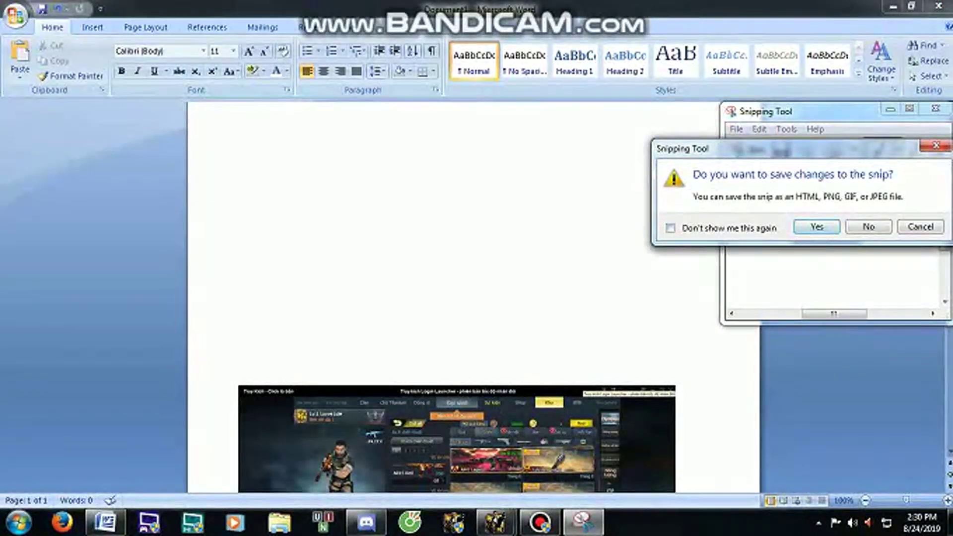
pyautogui.click(868, 226)
pyautogui.click(938, 6)
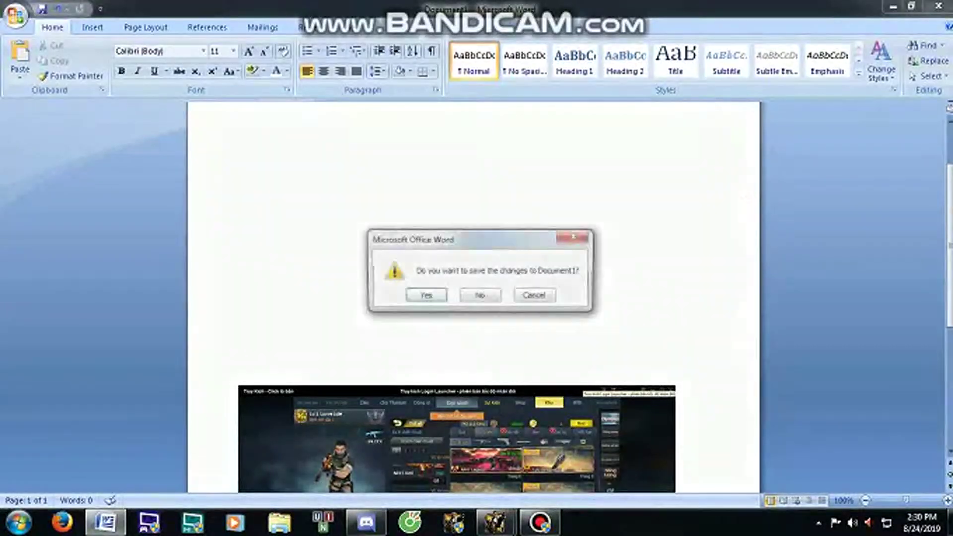